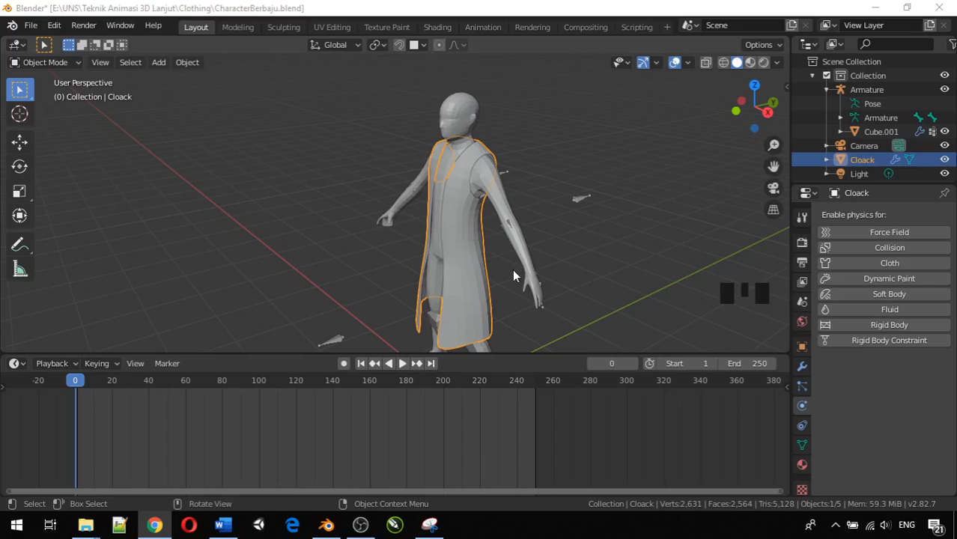
Select the Cloack object and enable Cloth physics on it.
middle_drag(476, 264, 561, 298)
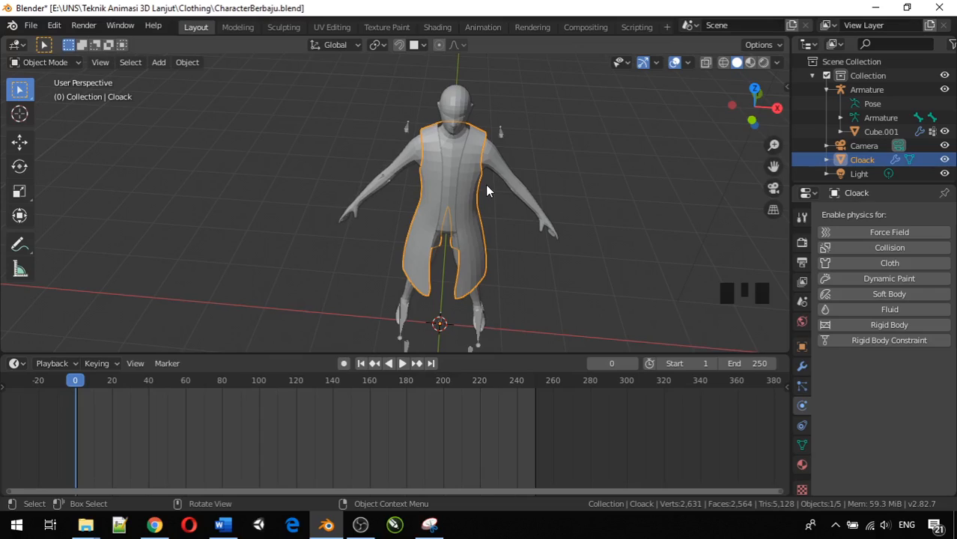
middle_drag(483, 238, 501, 214)
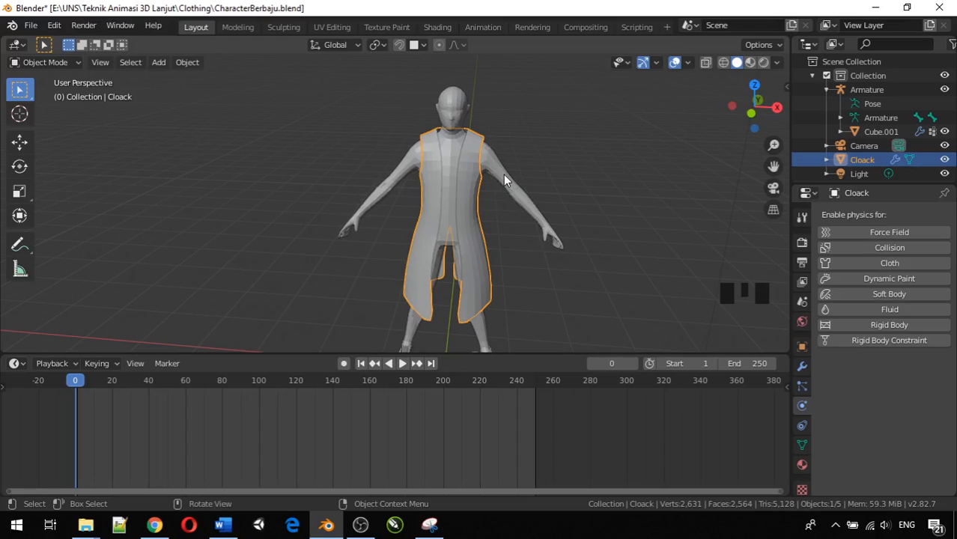
click(550, 187)
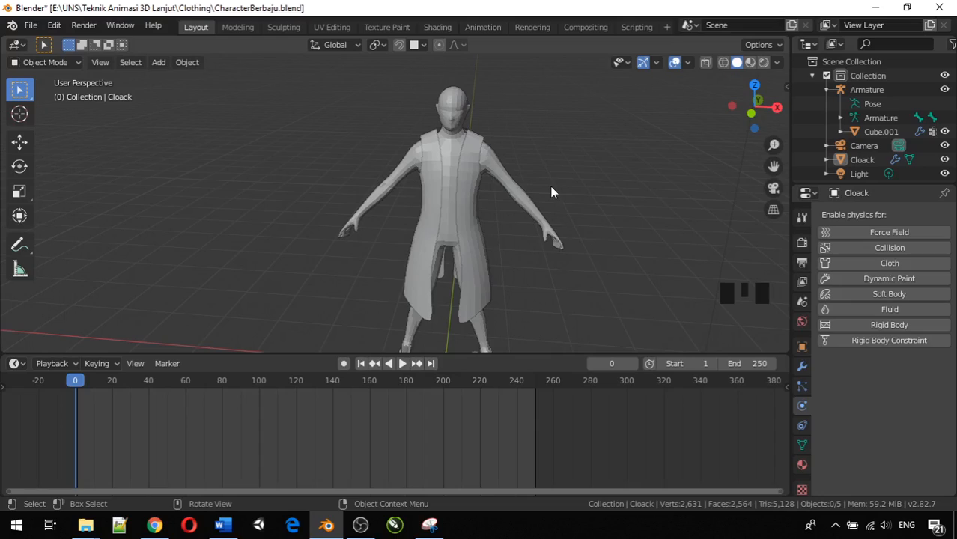
click(463, 186)
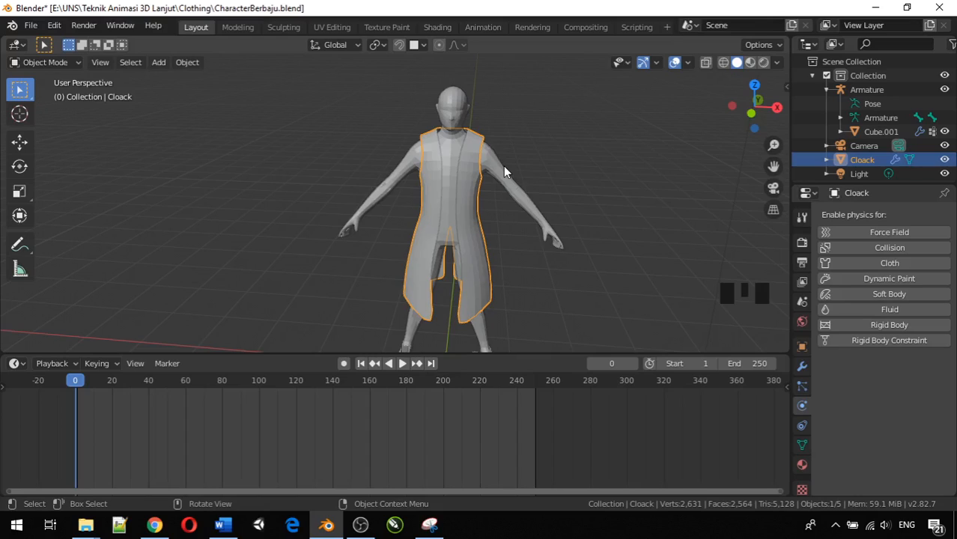
click(607, 149)
middle_drag(543, 236, 476, 223)
click(458, 201)
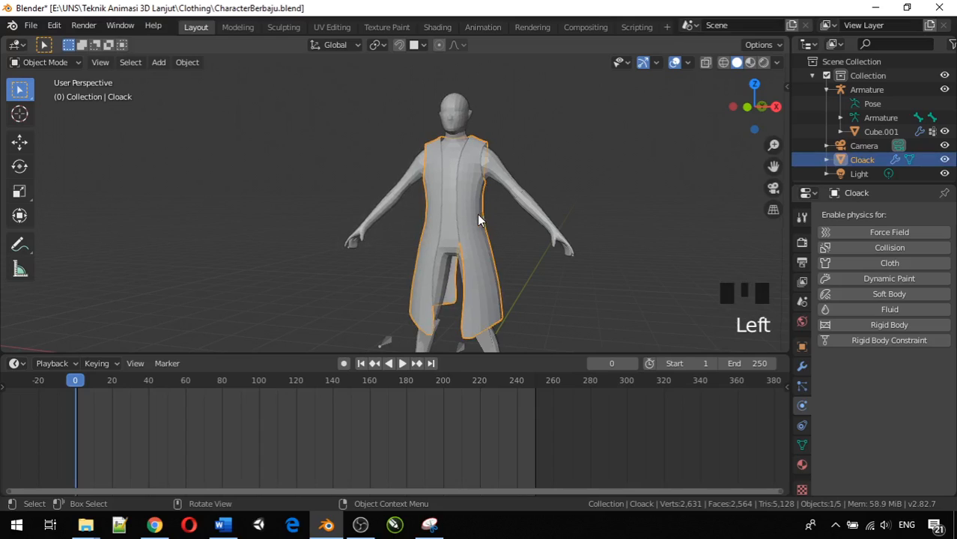
middle_drag(480, 240, 573, 256)
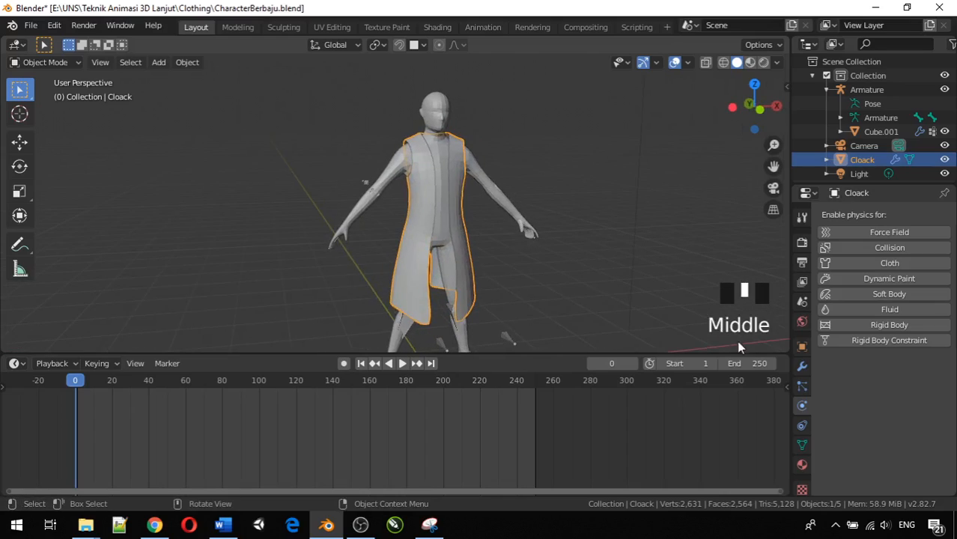
click(801, 366)
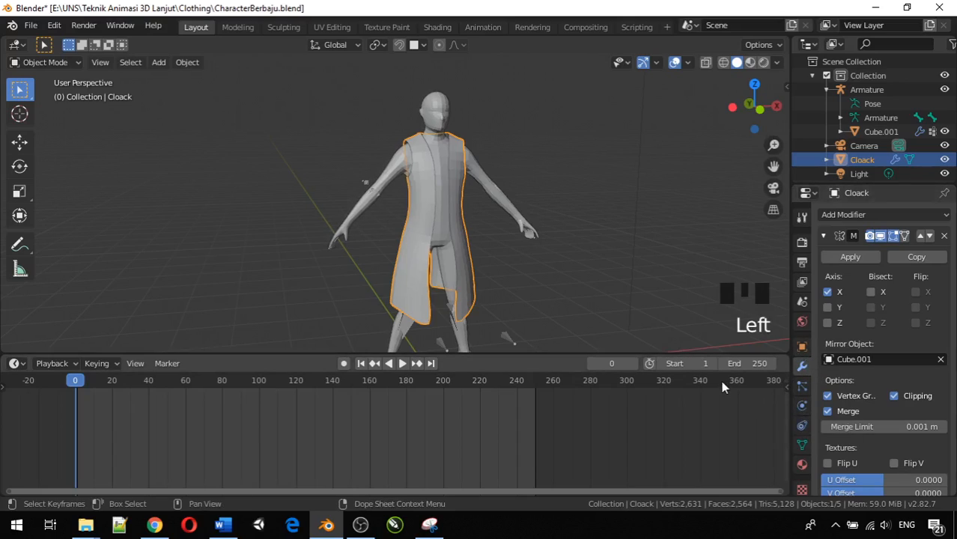
click(801, 405)
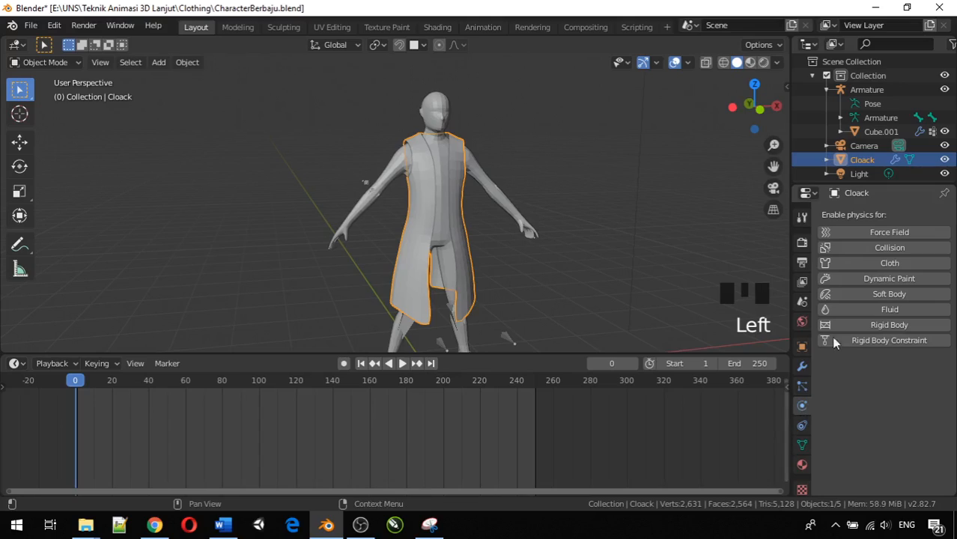
click(857, 266)
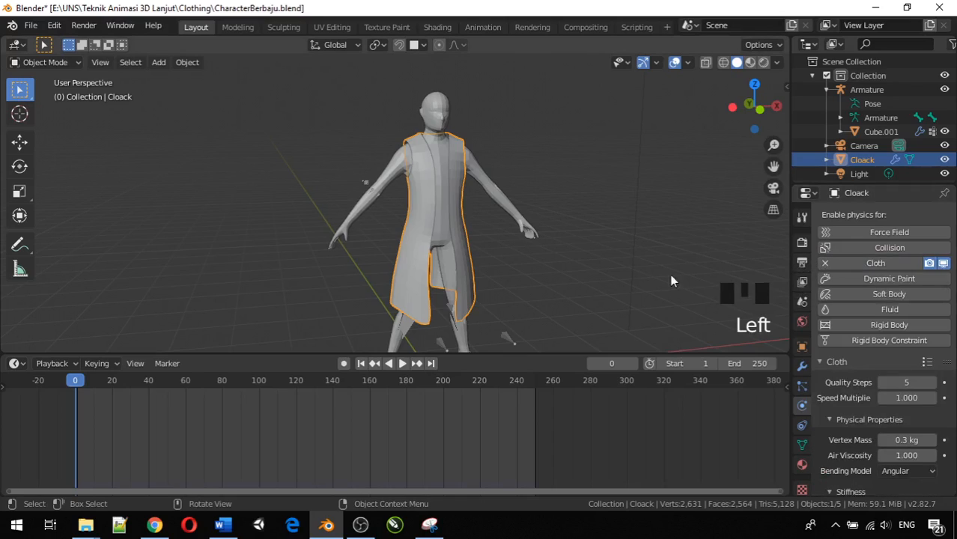
Play the animation to test the cloth simulation, then stop it and return to frame 0.
middle_drag(527, 269, 435, 296)
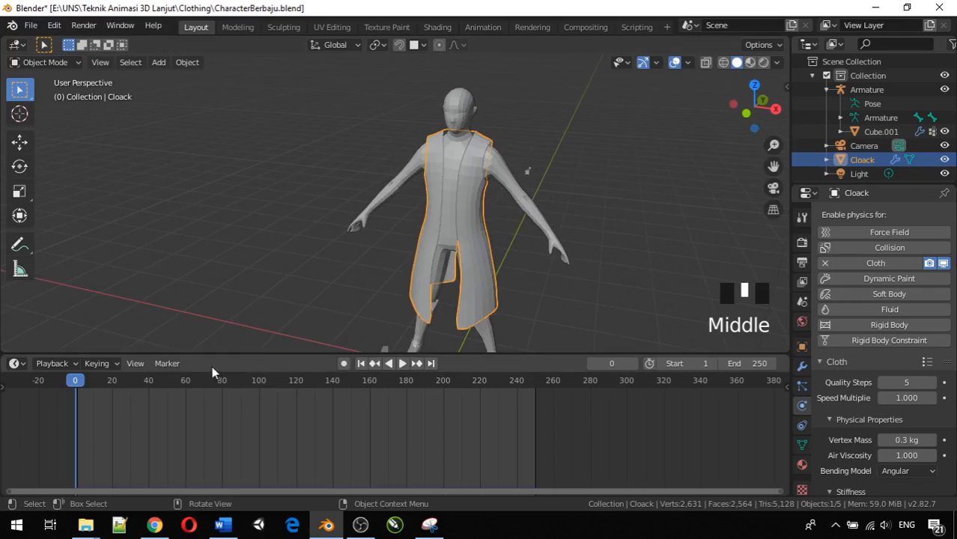
key(space)
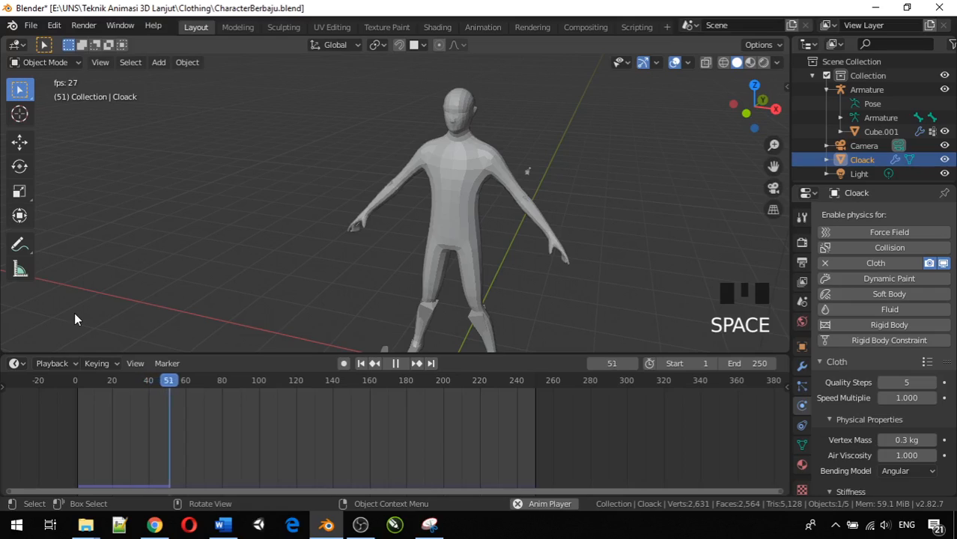
key(space)
drag(183, 382, 36, 372)
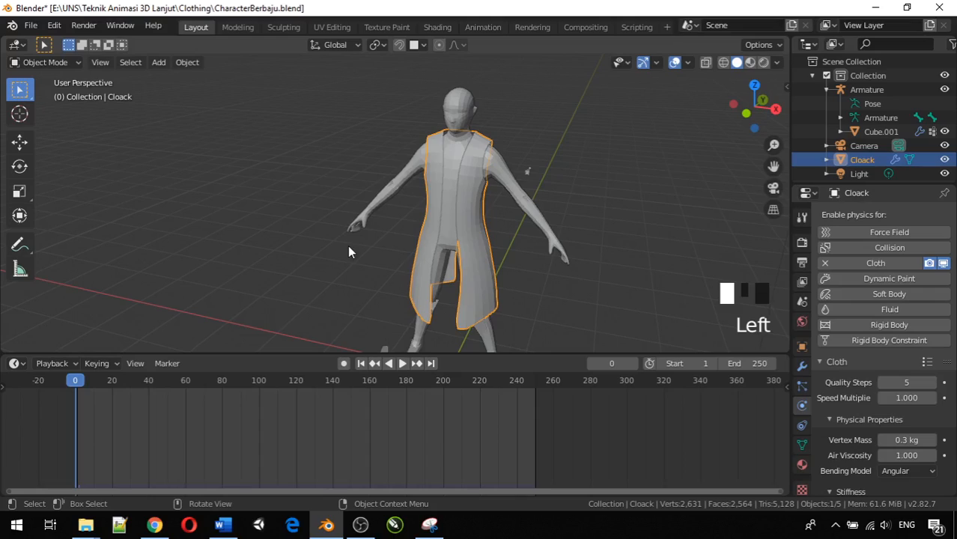
Select the character's body mesh Cube.001 and enable Collision physics on it.
click(500, 180)
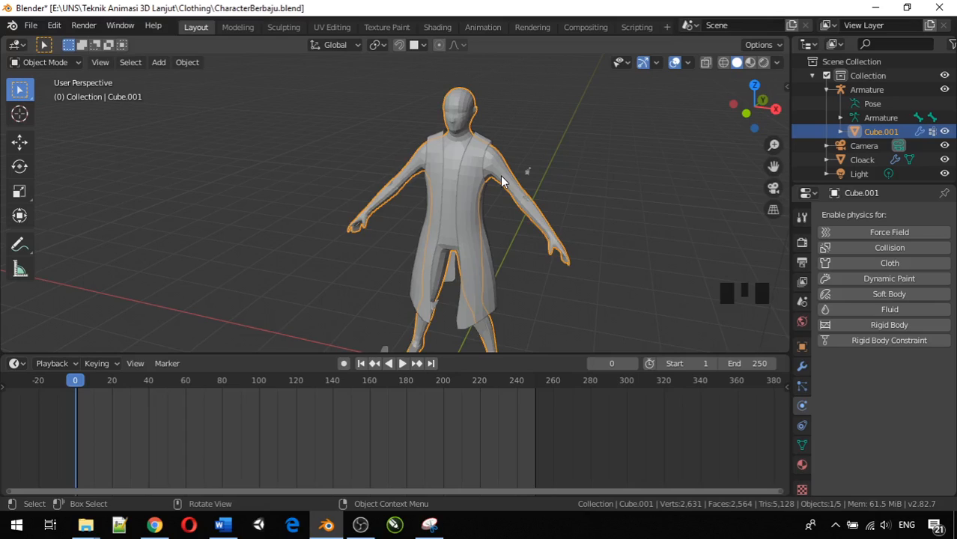
middle_drag(502, 181, 449, 126)
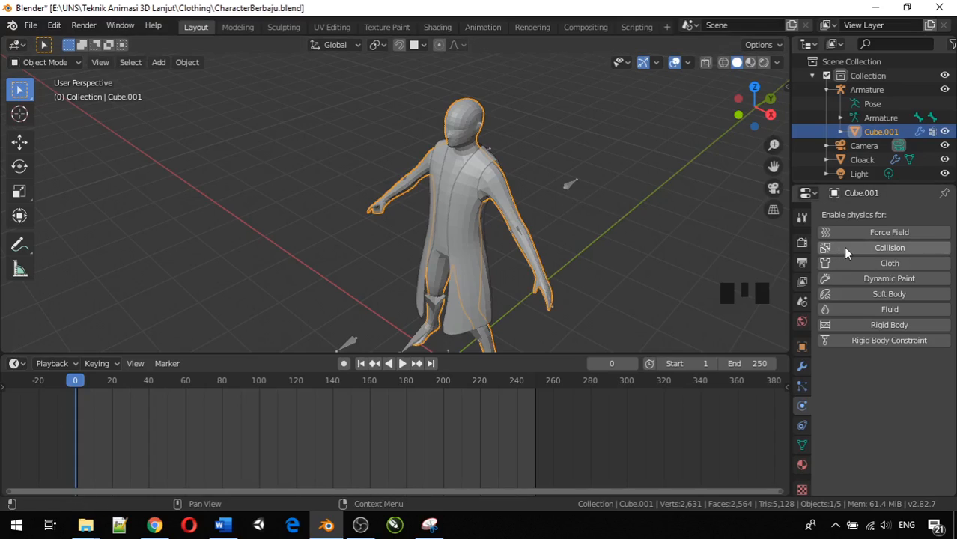
click(503, 207)
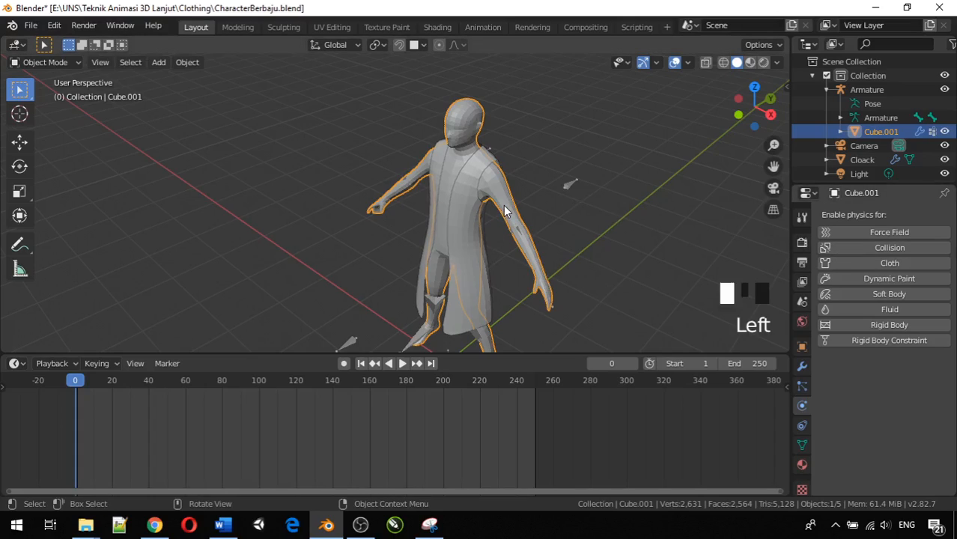
click(861, 251)
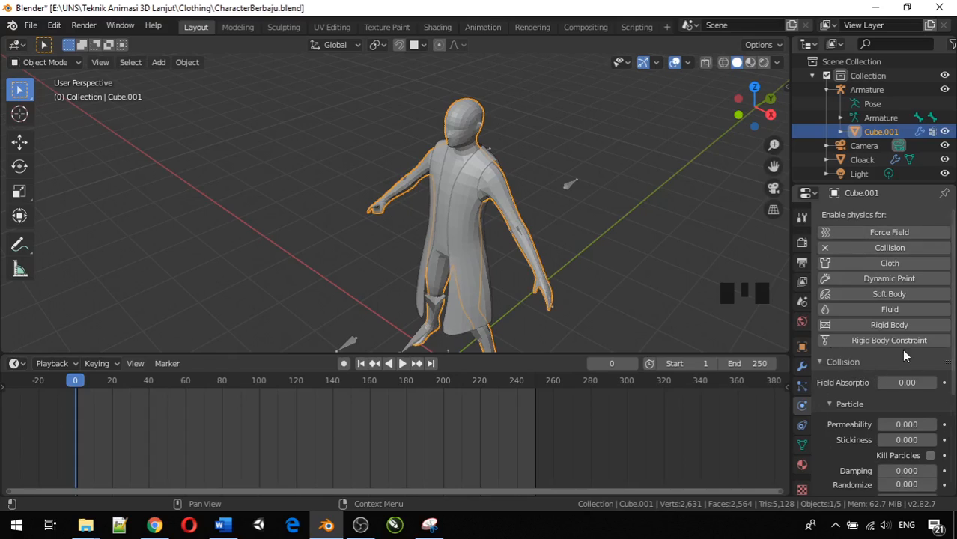
Play the simulation with the cloak selected and examine how it drapes over the body from several angles.
click(459, 223)
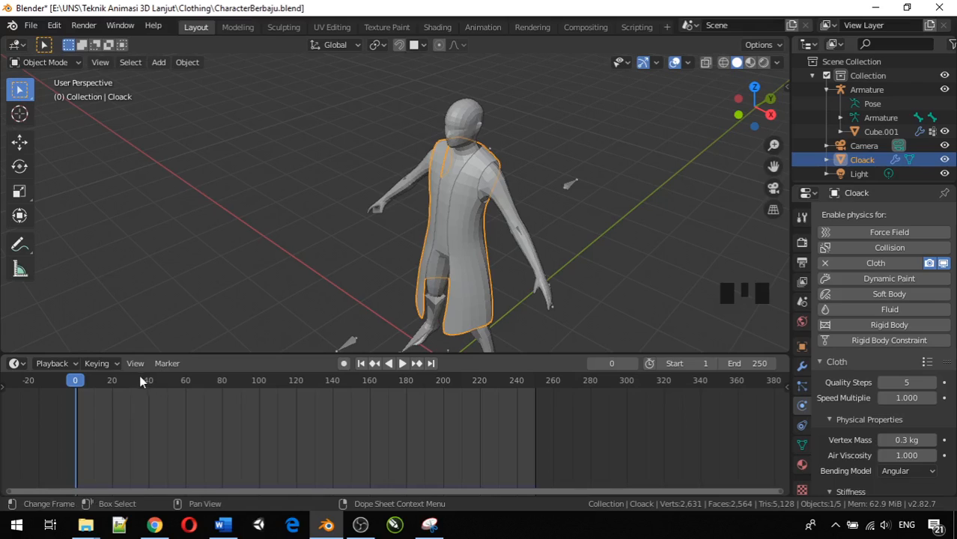
key(space)
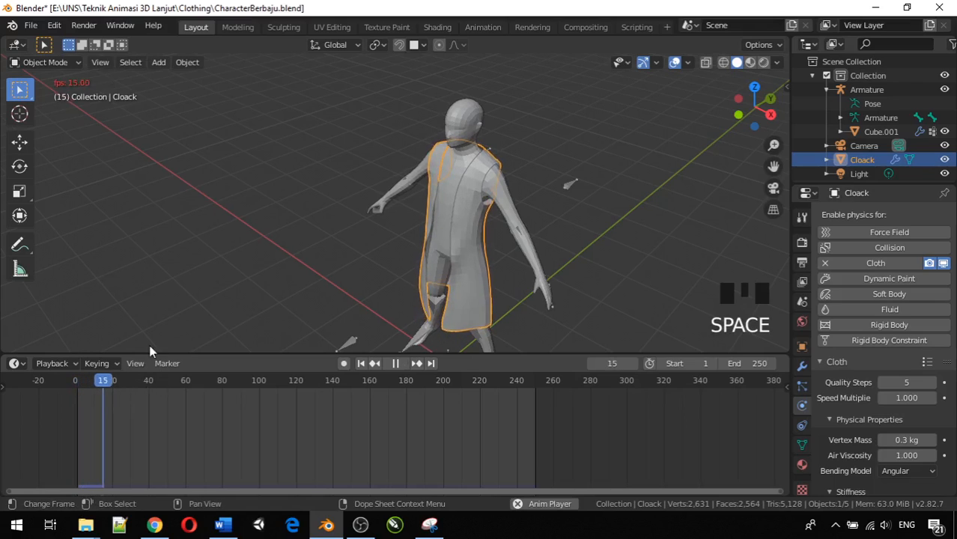
middle_drag(149, 344, 312, 243)
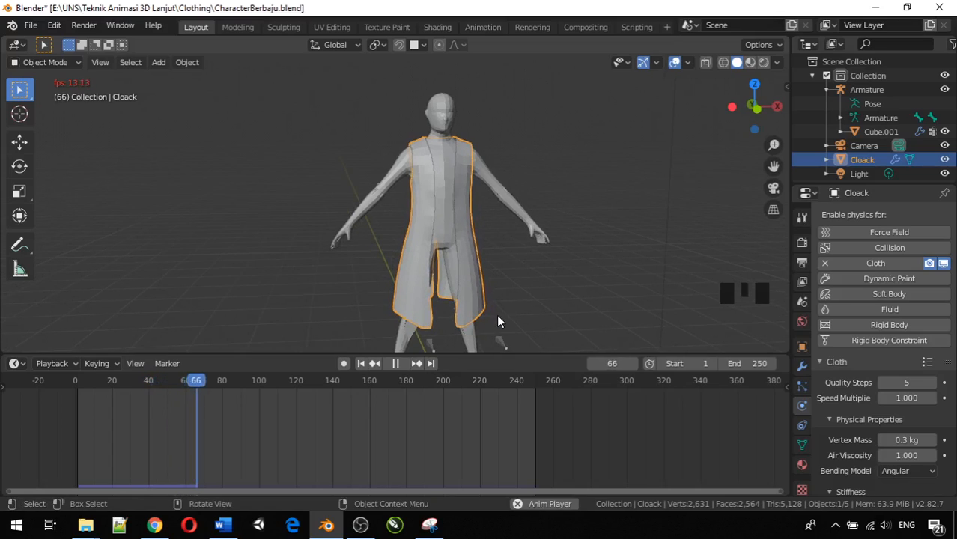
middle_drag(487, 298, 384, 292)
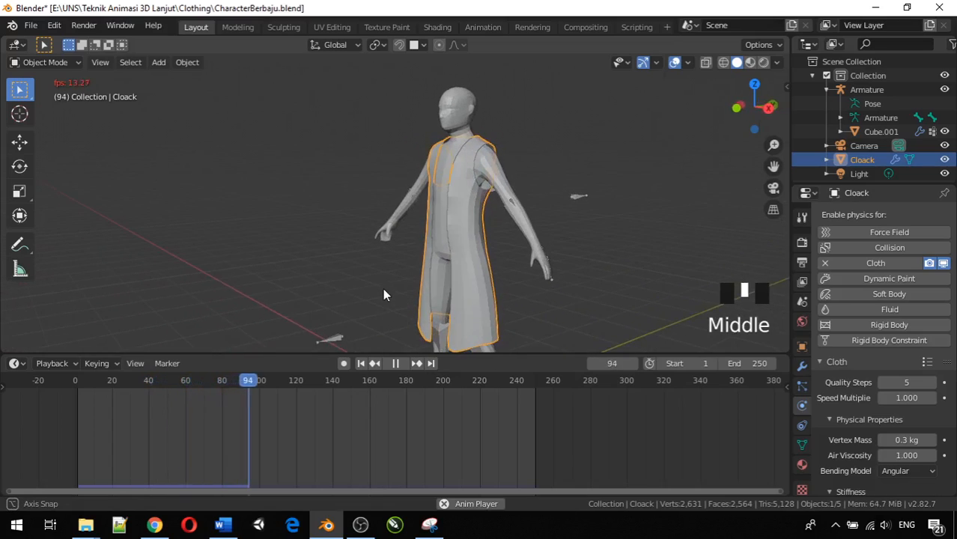
middle_drag(485, 239, 565, 271)
scroll(554, 268, down, 4)
middle_drag(420, 280, 506, 280)
scroll(440, 280, up, 3)
scroll(440, 280, down, 1)
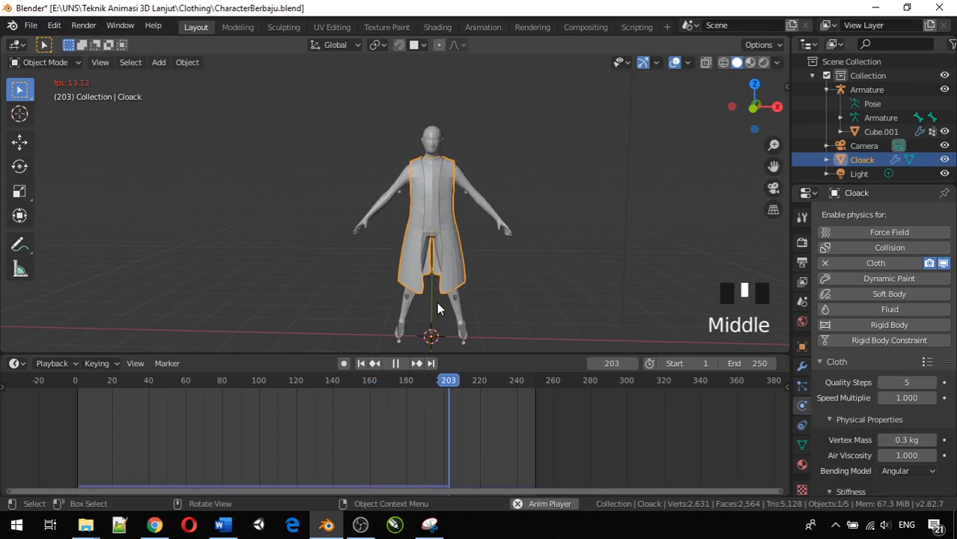
Select the character's armature and switch it to Pose Mode.
click(462, 334)
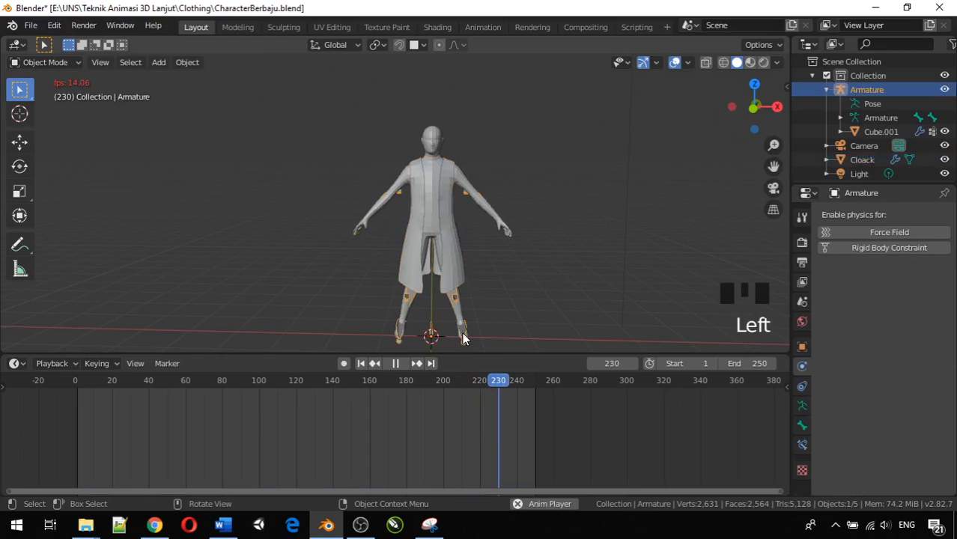
click(52, 64)
click(51, 111)
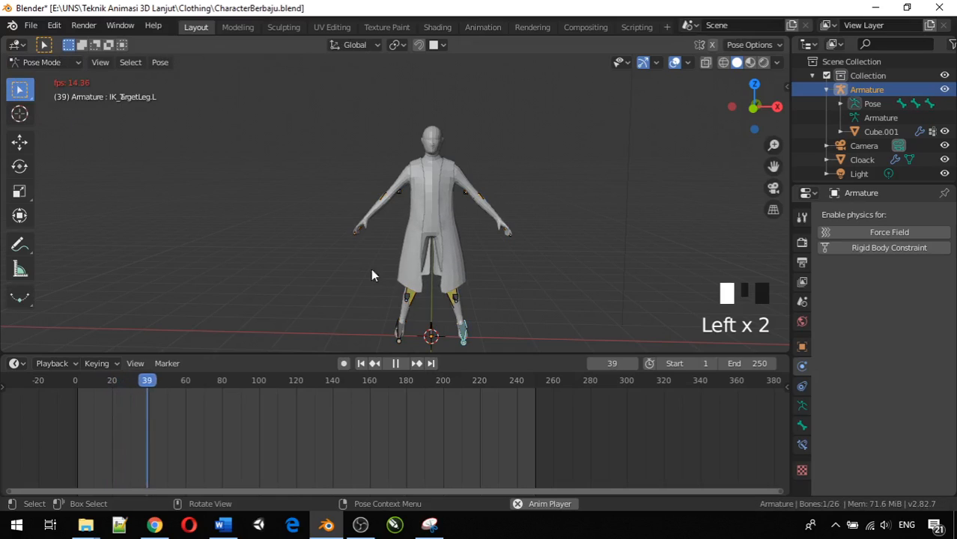
Move the IK_TargetLeg.L bone twice while the animation plays to test how the cloak reacts to the leg.
middle_drag(471, 314, 393, 312)
scroll(397, 315, down, 2)
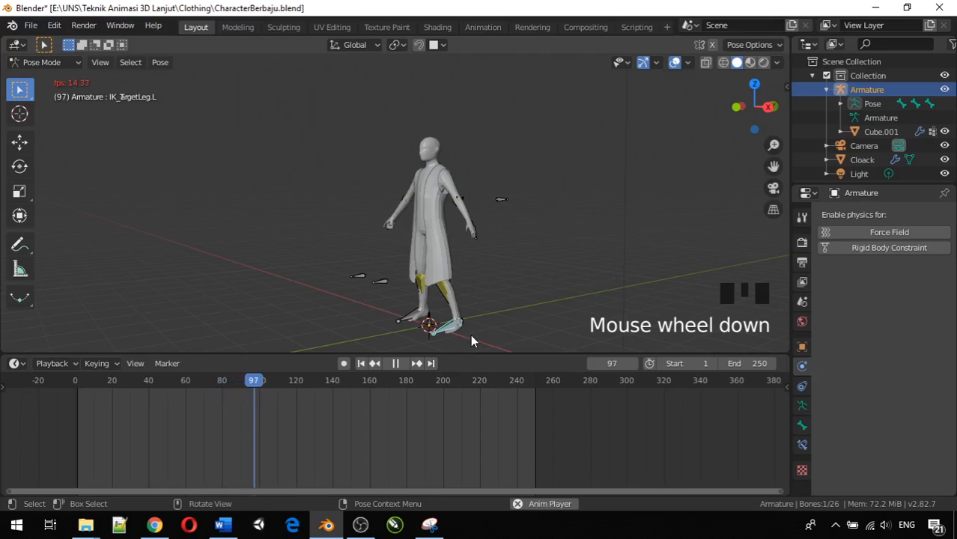
key(g)
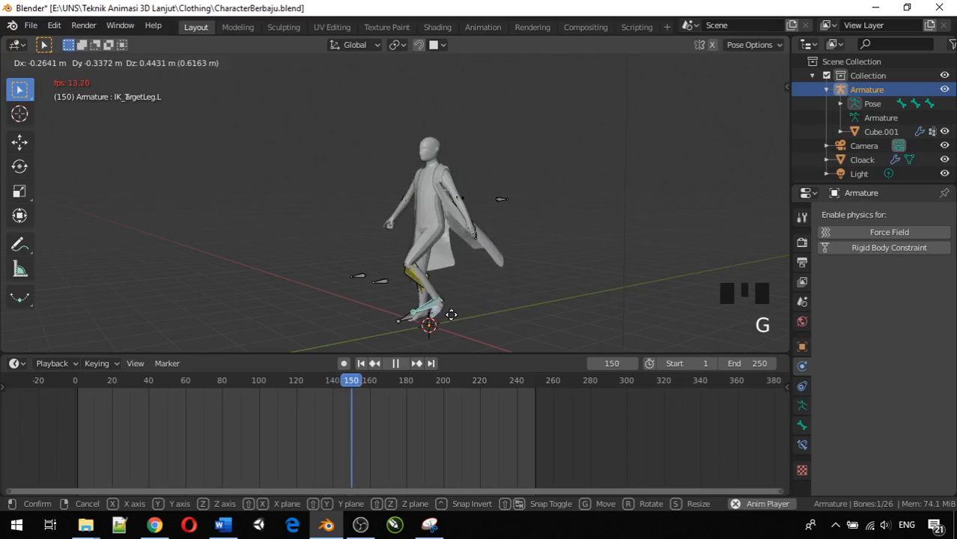
click(451, 315)
middle_drag(518, 326, 407, 321)
key(g)
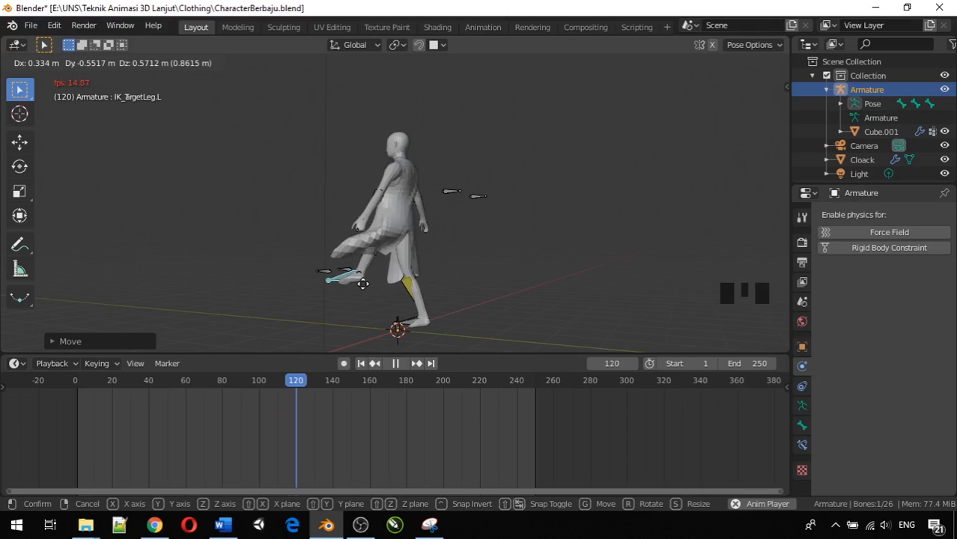
click(385, 318)
Examine the back of the cloak up close, then stop playback and return to frame 0.
middle_drag(462, 300, 410, 323)
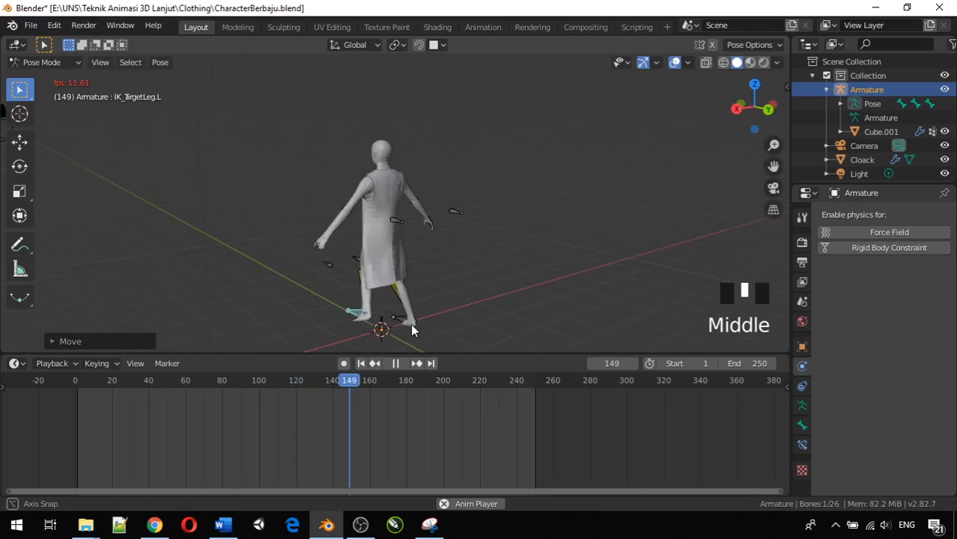
scroll(404, 315, up, 6)
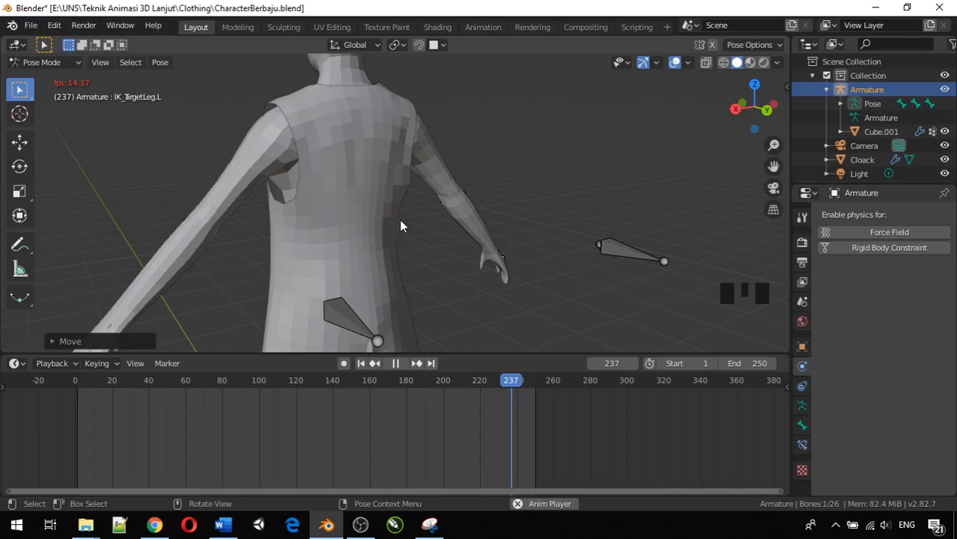
key(space)
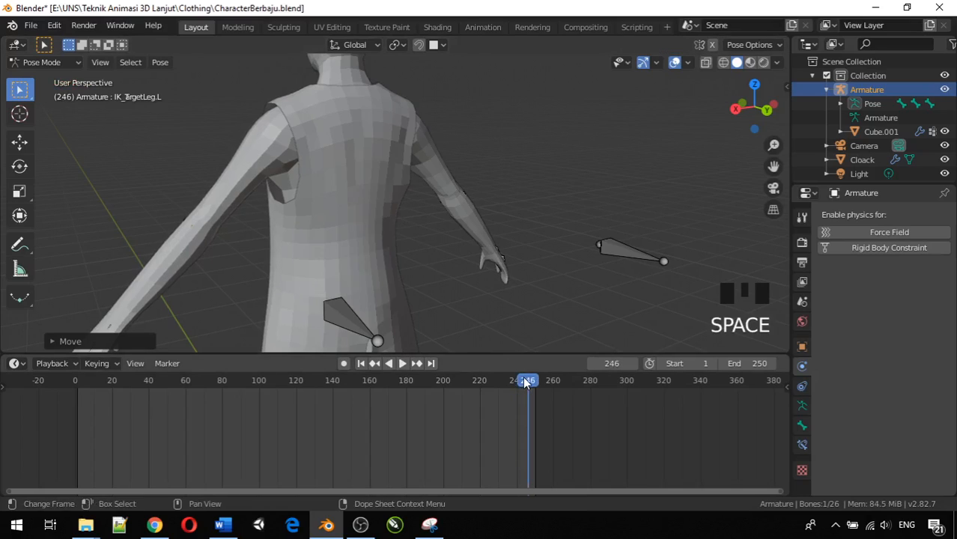
drag(526, 382, 54, 367)
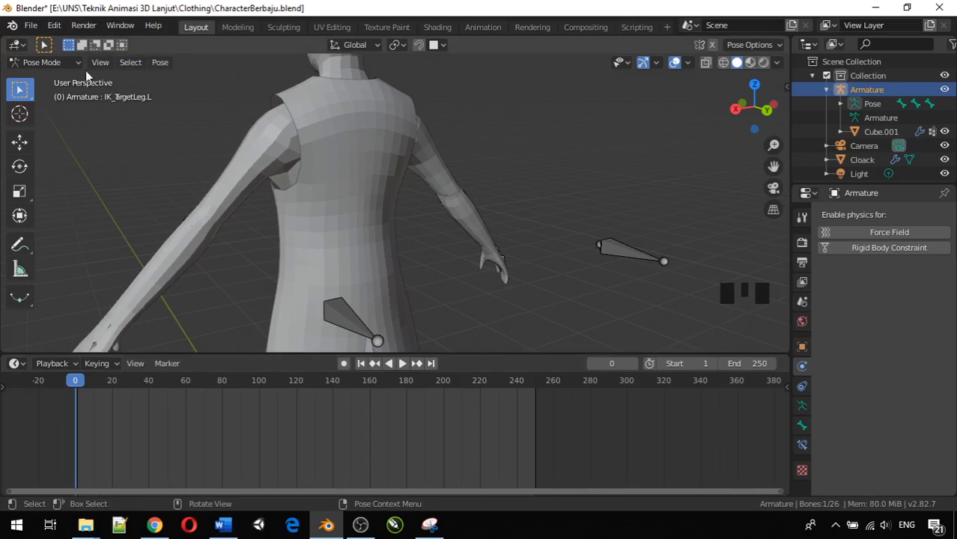
Return to Object Mode and collapse the Mirror and Subdivision modifiers in the cloak's modifier stack.
click(67, 61)
click(64, 77)
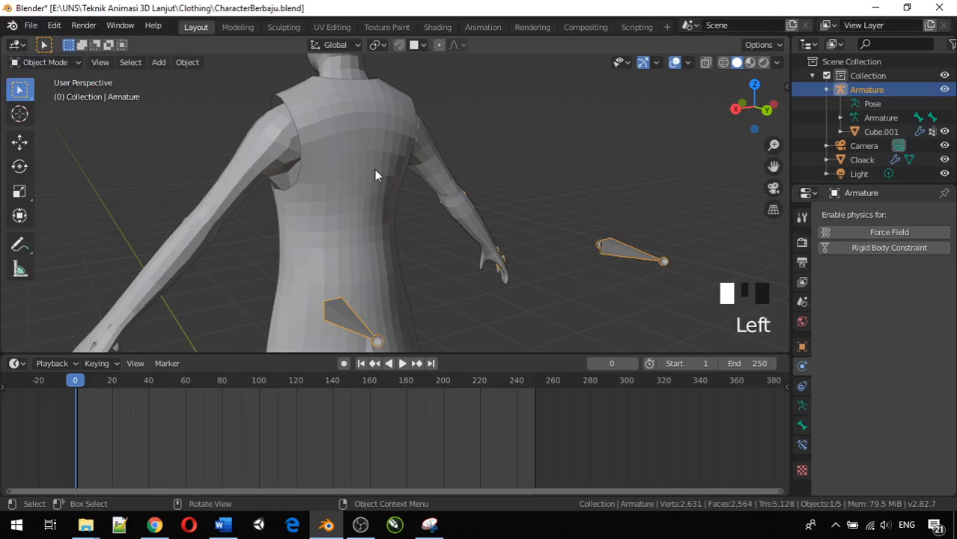
click(310, 147)
middle_drag(310, 147, 463, 188)
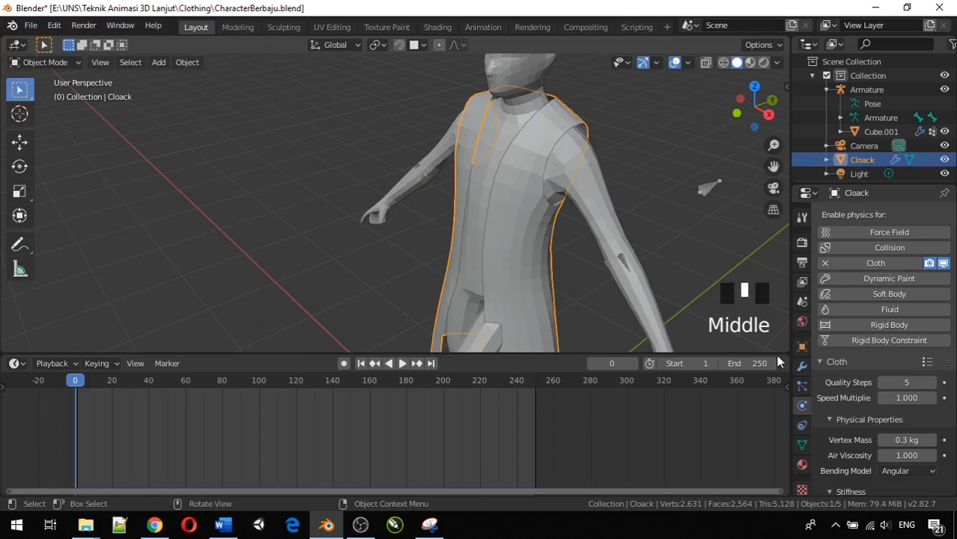
click(797, 367)
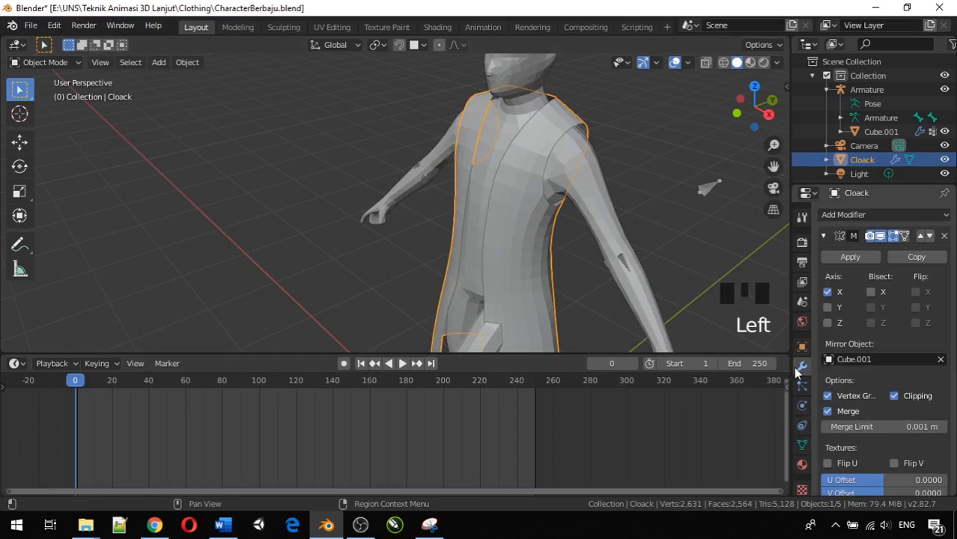
click(825, 235)
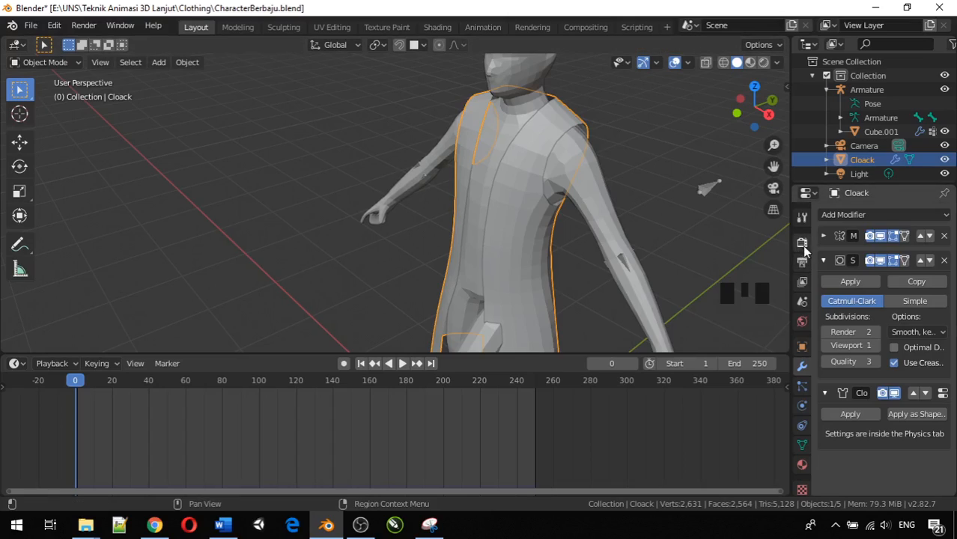
click(825, 256)
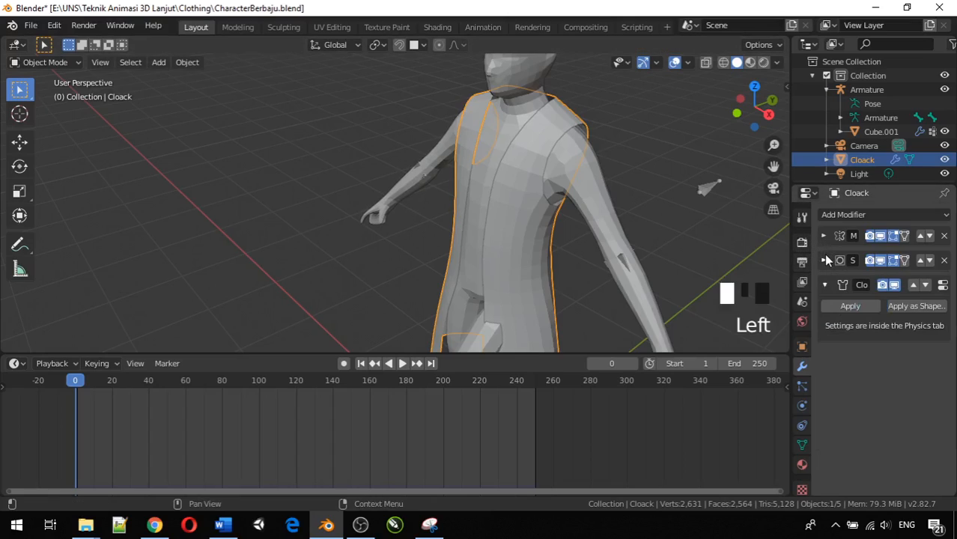
Select the character's armature and switch it to Pose Mode.
middle_drag(711, 257, 653, 223)
scroll(658, 216, down, 3)
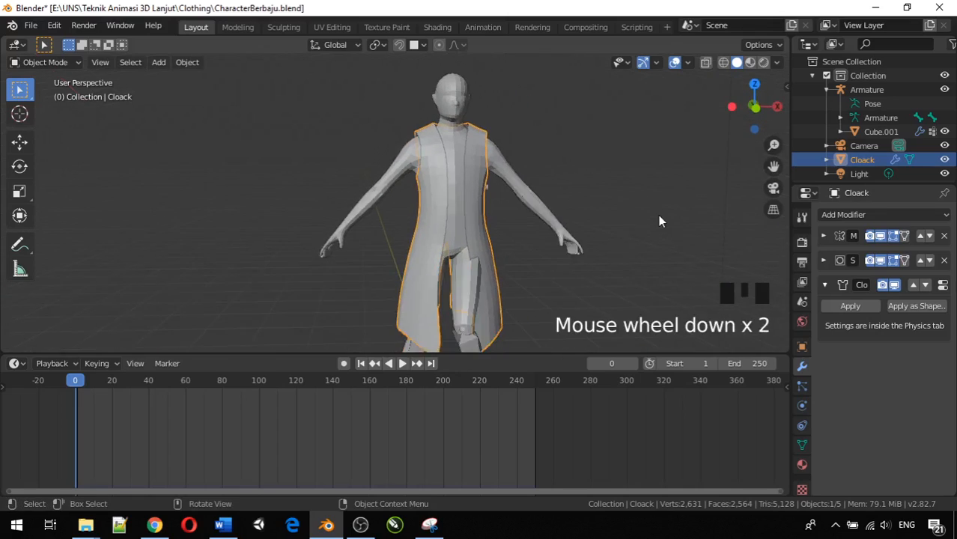
middle_drag(484, 248, 447, 191)
scroll(446, 224, down, 4)
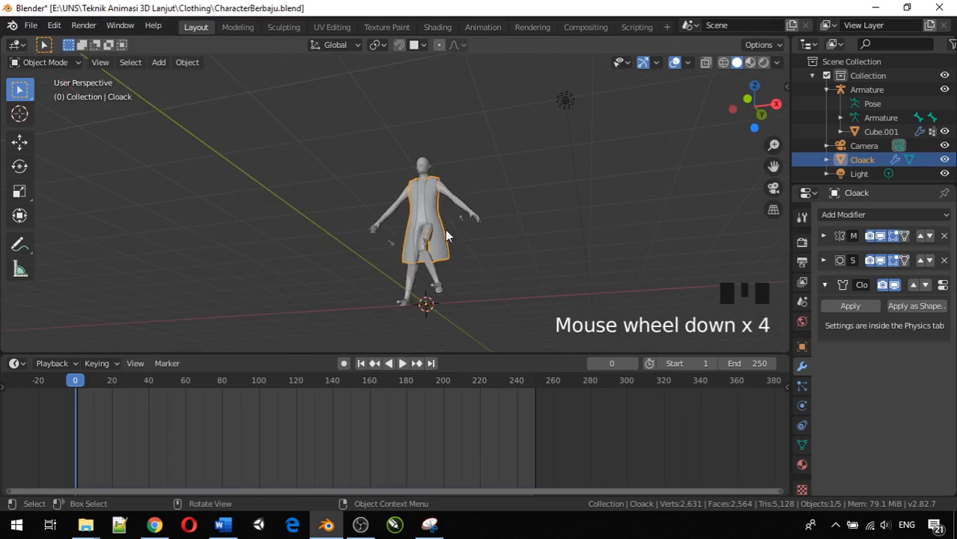
click(434, 283)
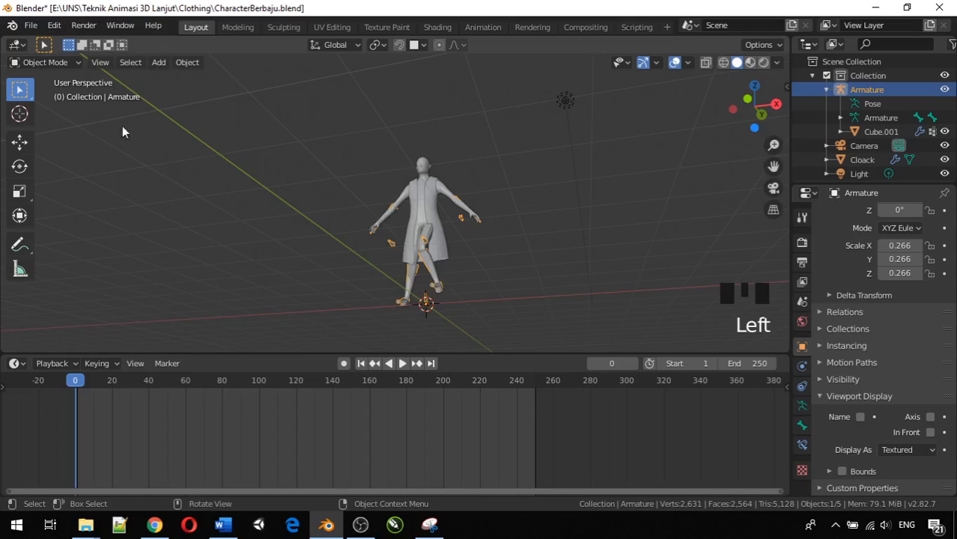
click(65, 66)
click(50, 106)
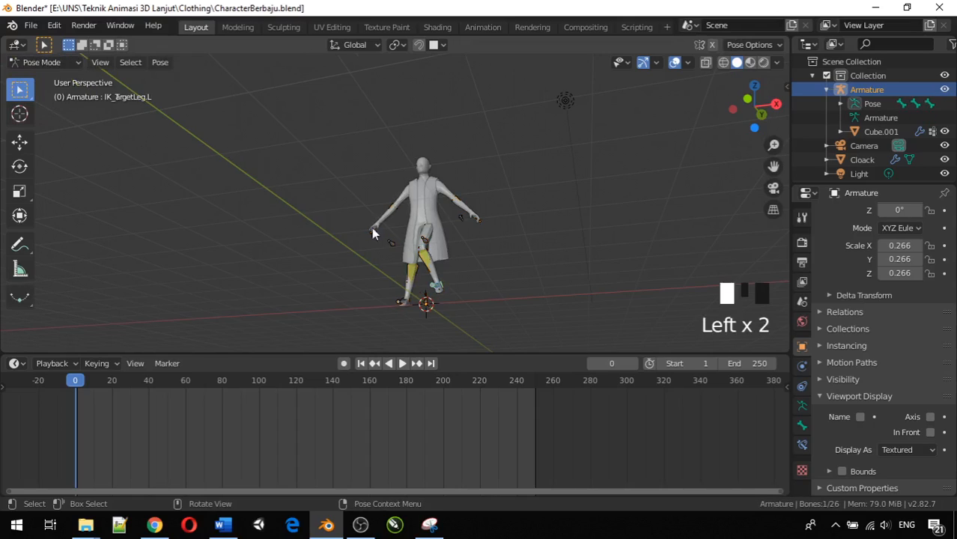
Clear the location of the IK_TargetLeg.L bone, deselect it, and return the armature to Object Mode.
key(alt)
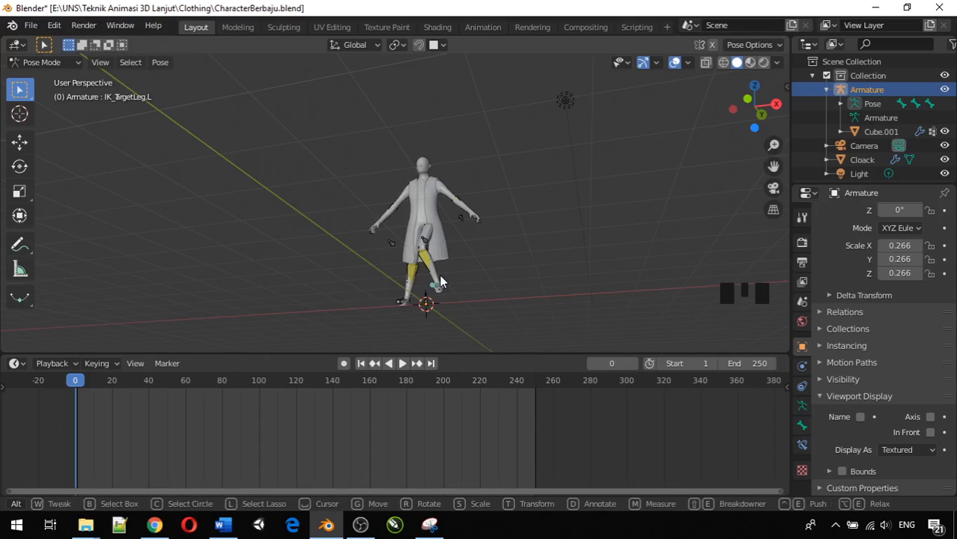
middle_drag(440, 281, 435, 339)
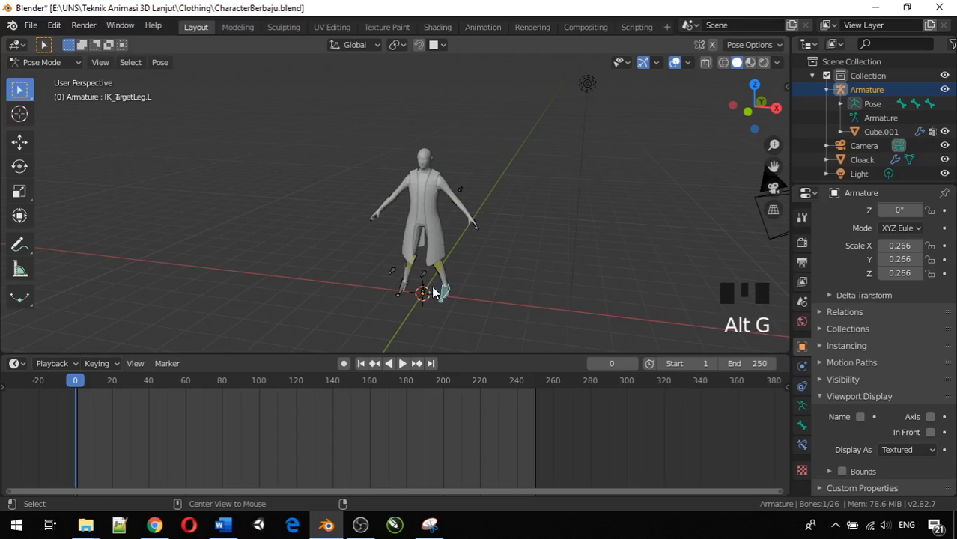
click(464, 263)
middle_drag(464, 263, 479, 247)
click(63, 66)
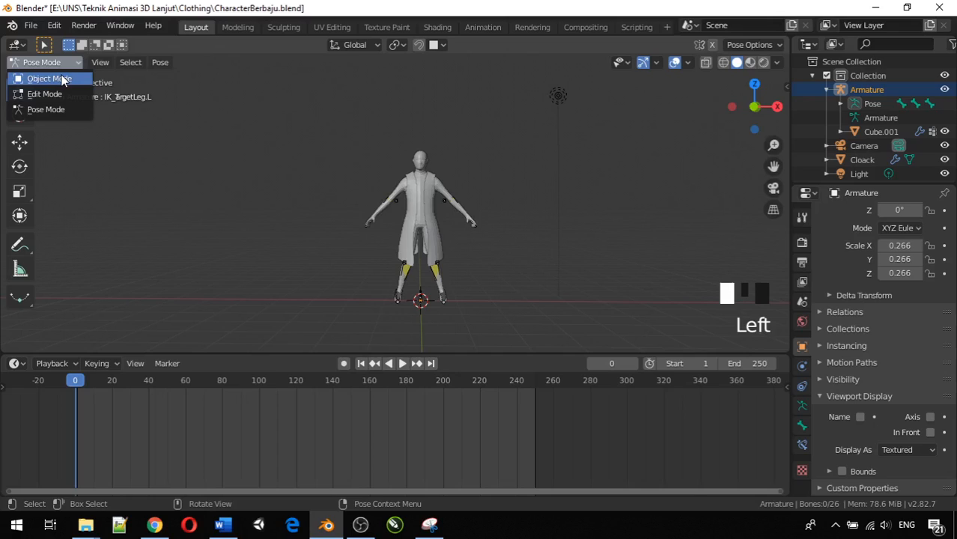
click(41, 76)
Select the cloak and collapse the Cloth modifier in its modifier stack.
middle_drag(587, 242, 503, 281)
scroll(462, 241, up, 4)
scroll(523, 284, down, 2)
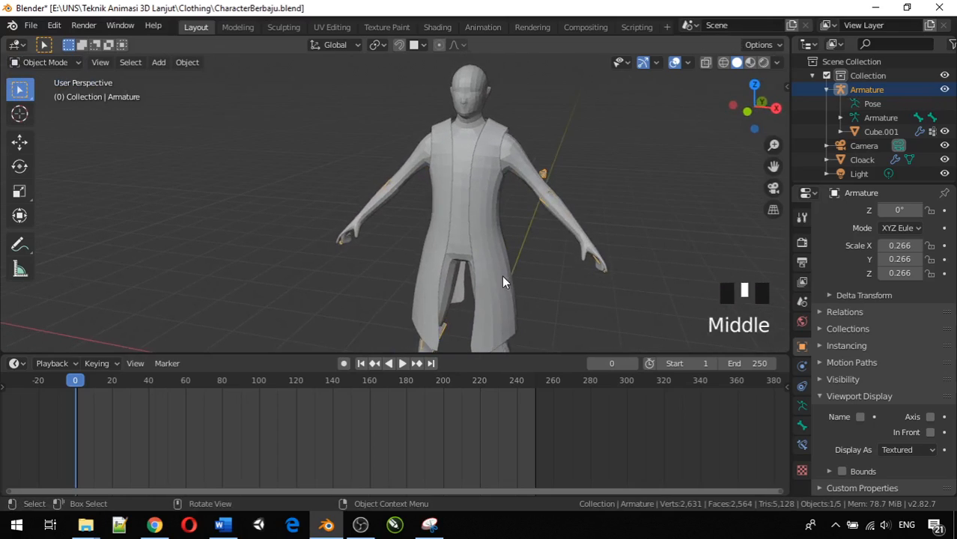
click(479, 216)
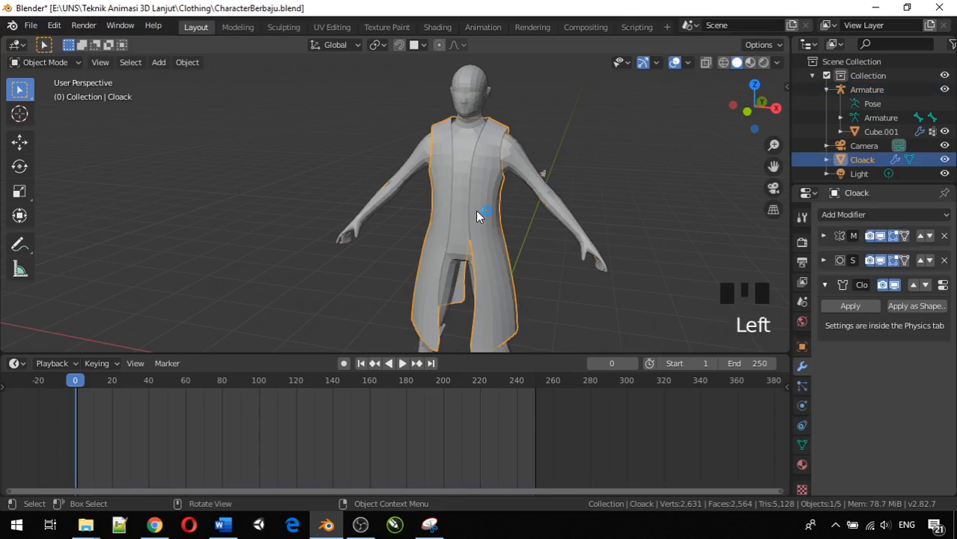
click(824, 287)
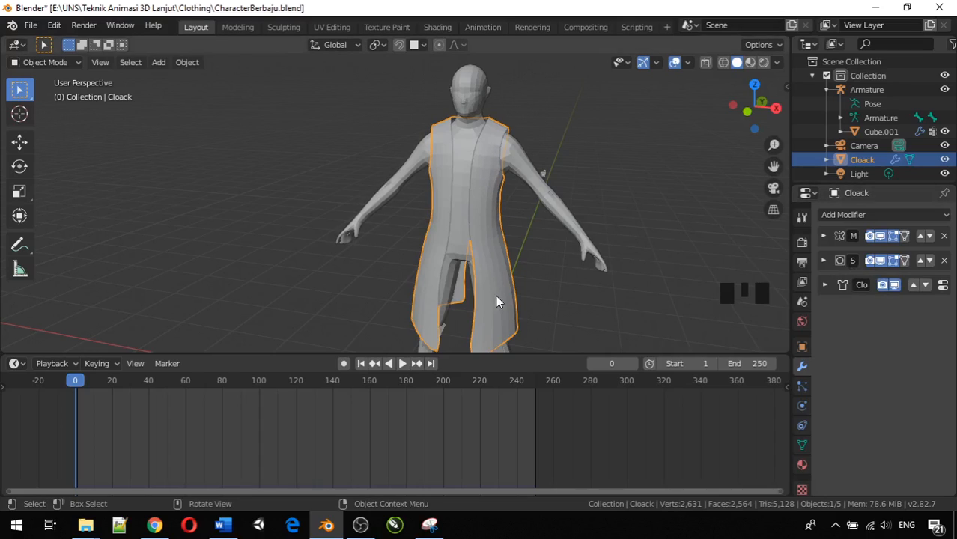
Add a Smooth modifier to the cloak after its Cloth modifier.
middle_drag(522, 292, 494, 271)
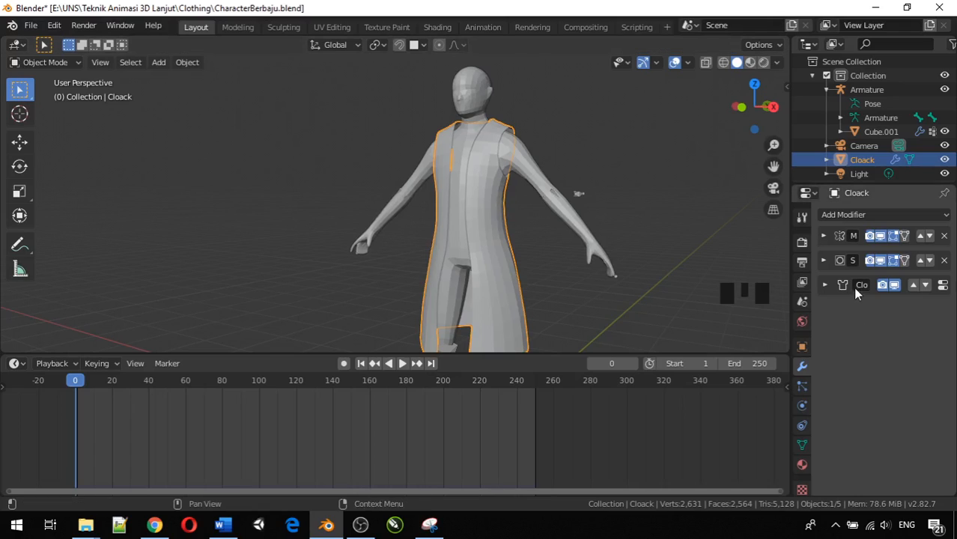
middle_drag(504, 239, 422, 243)
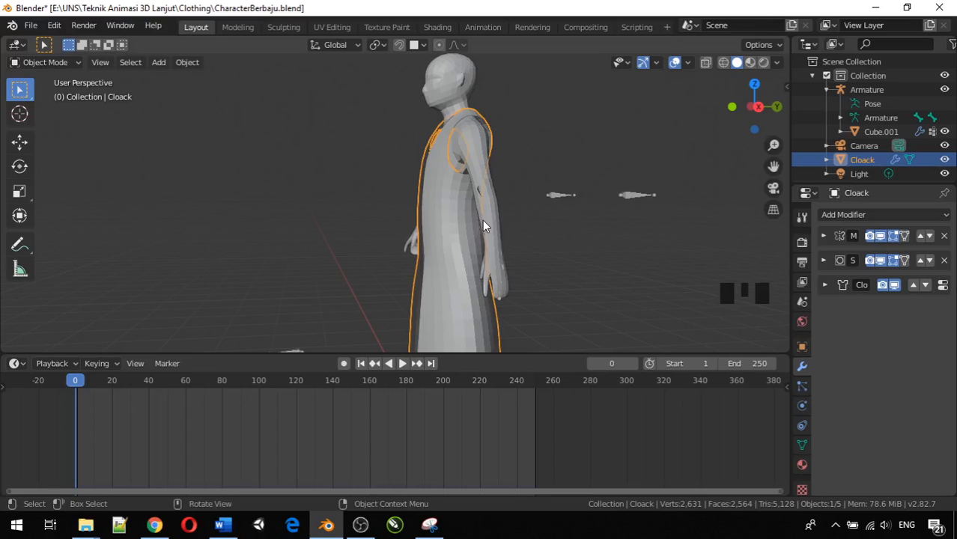
middle_drag(487, 230, 579, 254)
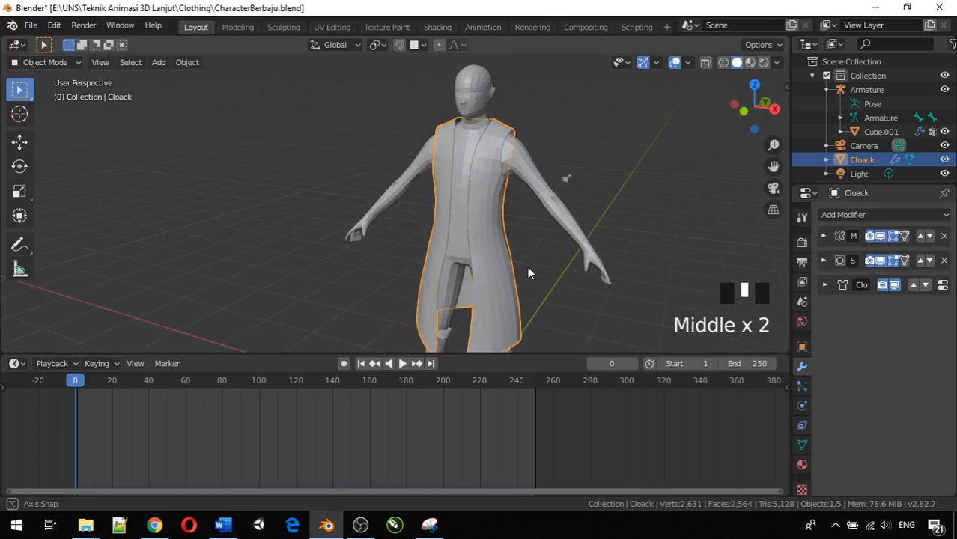
mouse_move(528, 273)
middle_down()
mouse_move(568, 267)
mouse_move(543, 270)
middle_up()
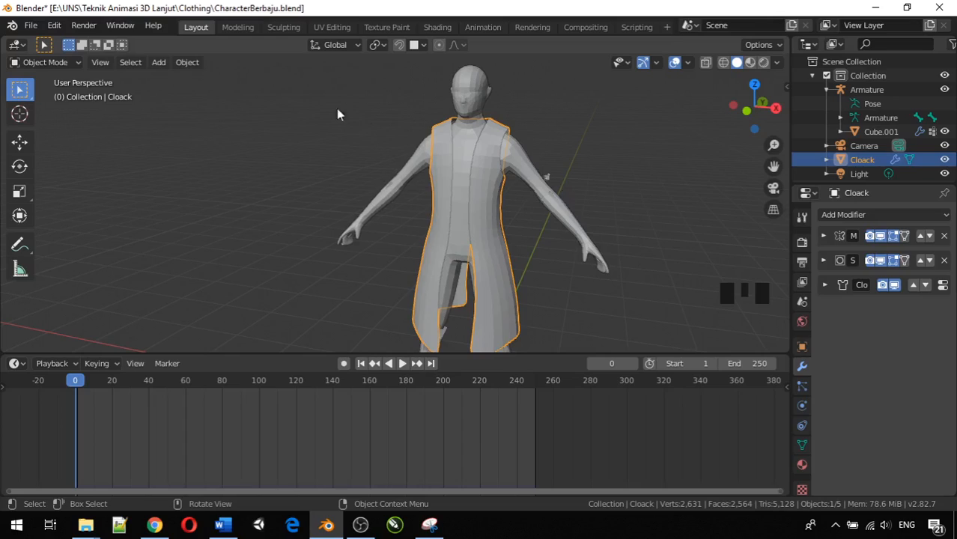
click(854, 214)
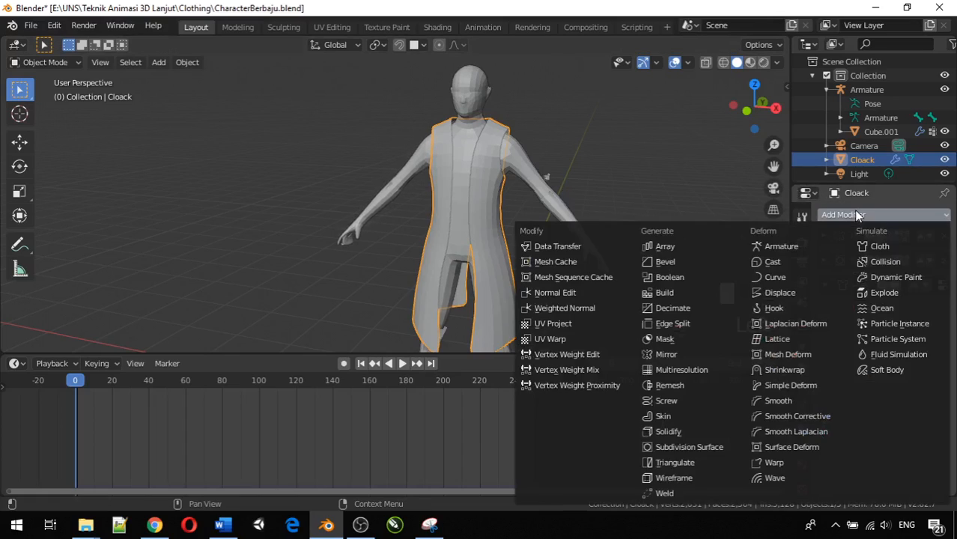
click(815, 404)
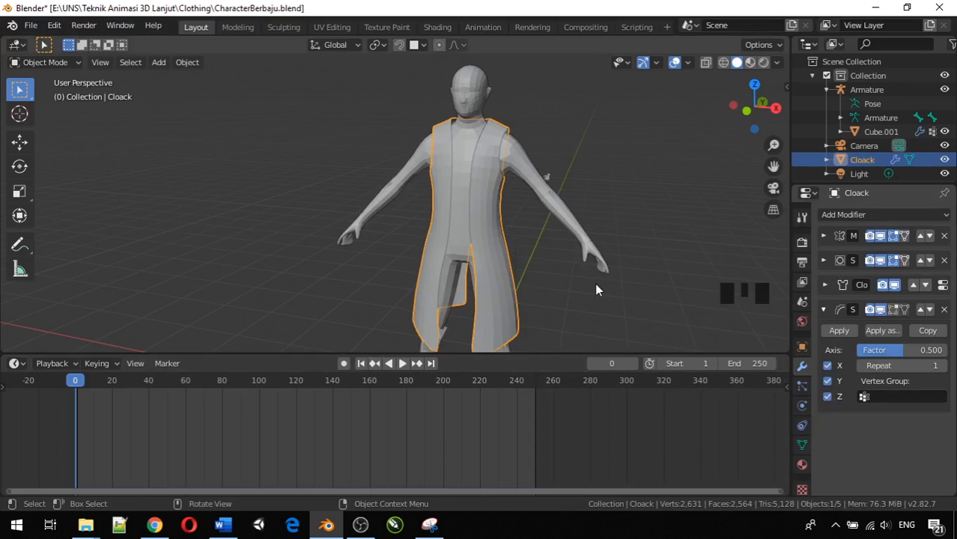
Start playing the cloth simulation, select the armature, and switch it to Pose Mode while the animation runs.
middle_drag(596, 290, 507, 272)
key(space)
scroll(533, 298, down, 4)
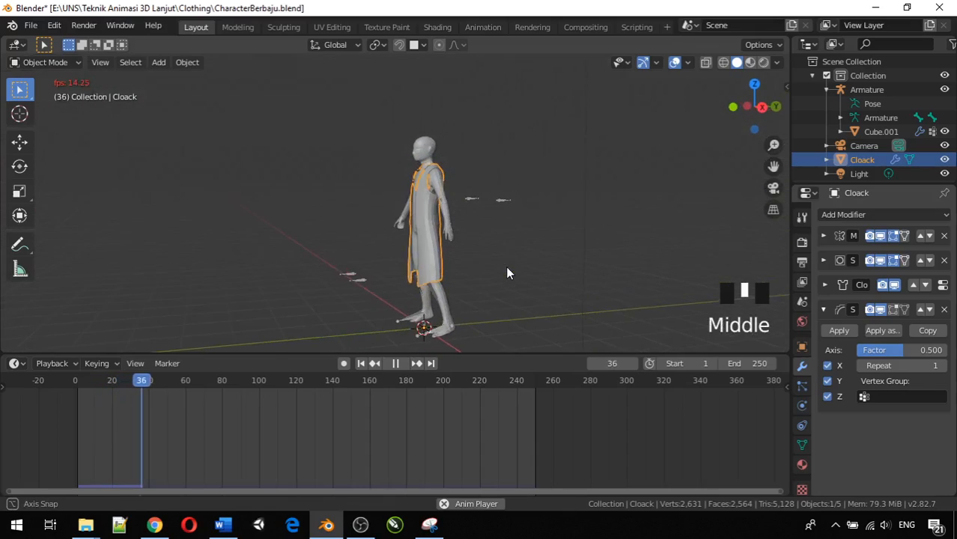
click(425, 337)
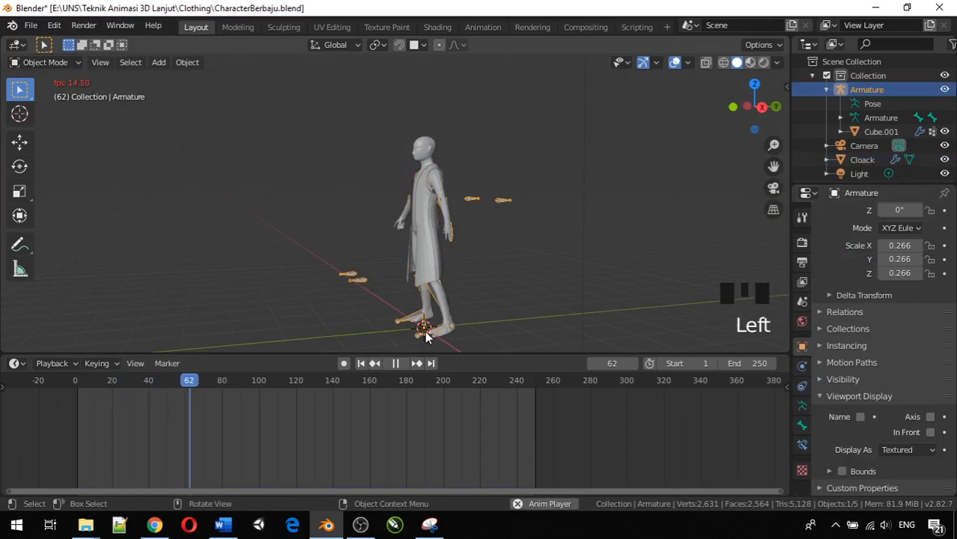
click(72, 68)
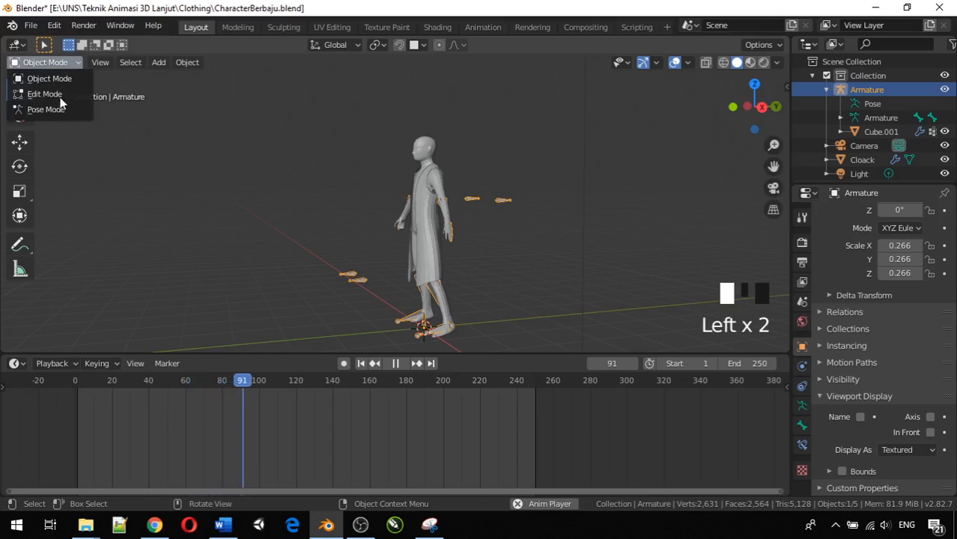
click(57, 114)
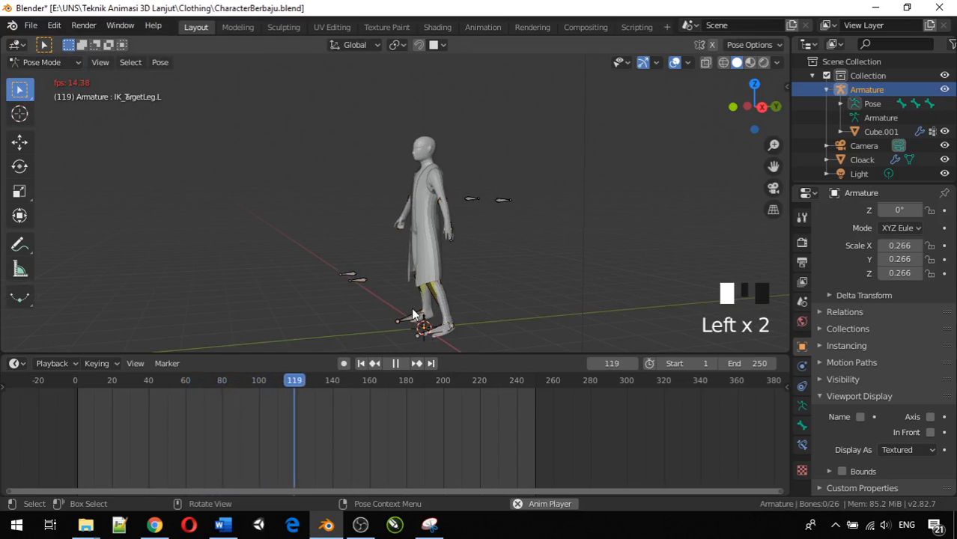
Move the IK_TargetLeg.L bone twice during playback to raise and lower the leg, and check how the smoothed cloak reacts.
click(438, 330)
key(g)
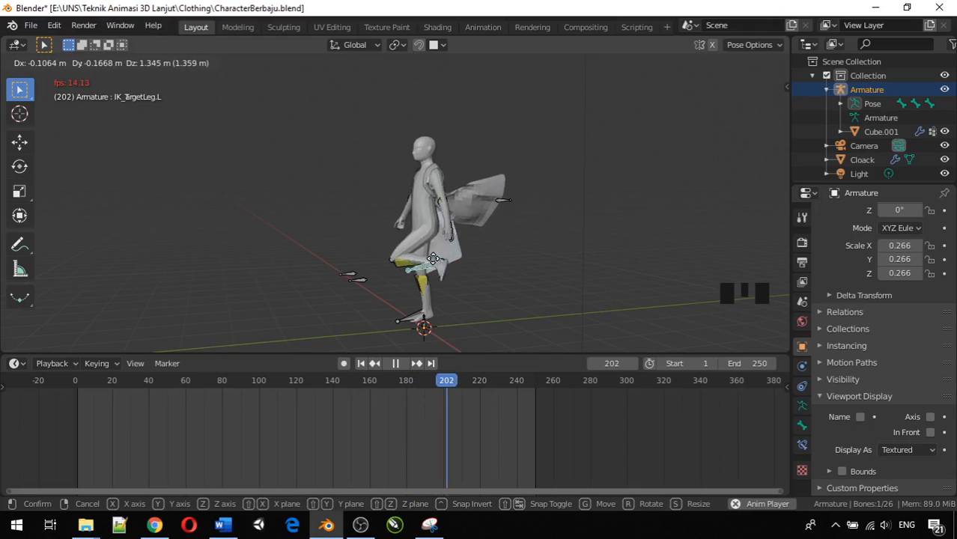
click(434, 264)
middle_drag(510, 261, 420, 239)
scroll(388, 293, up, 4)
middle_drag(423, 273, 460, 289)
key(g)
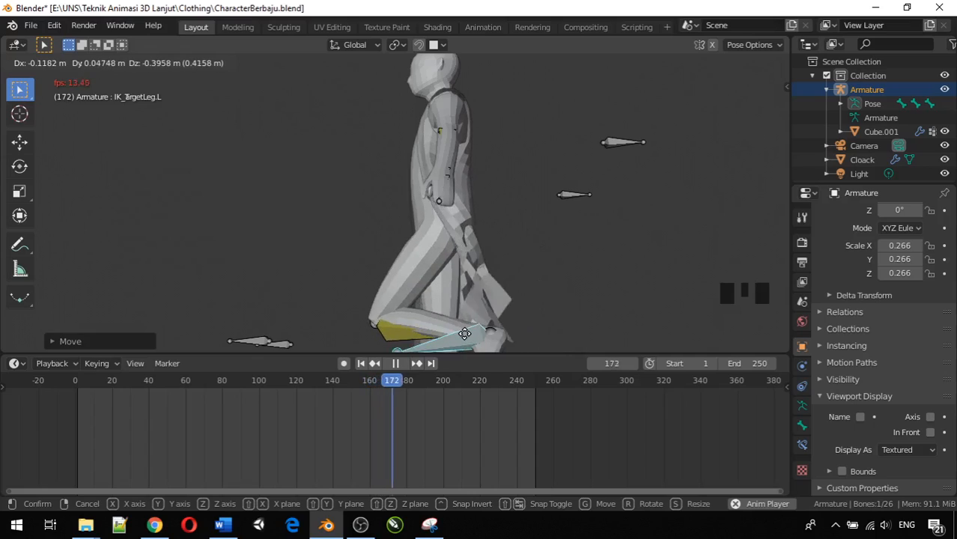
click(463, 332)
middle_drag(536, 306, 493, 315)
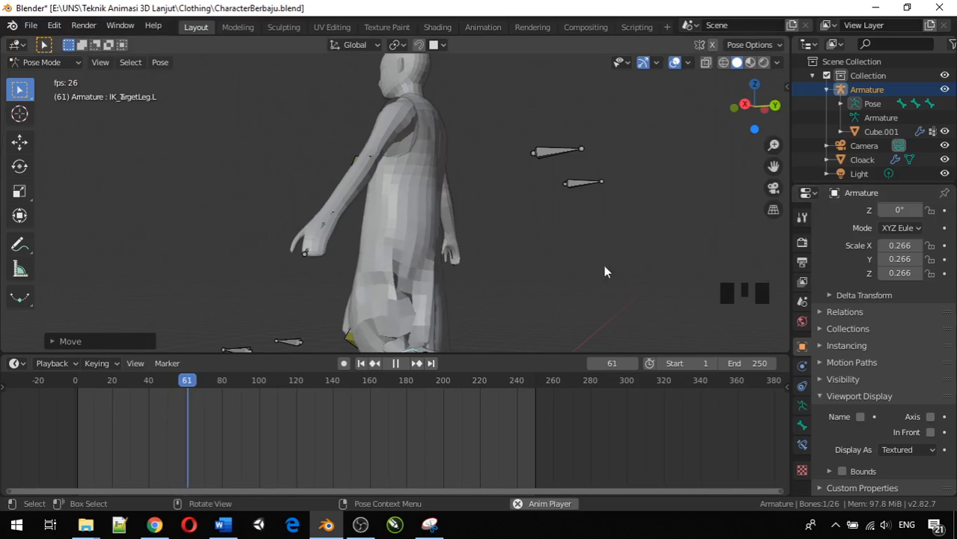
middle_drag(603, 265, 544, 269)
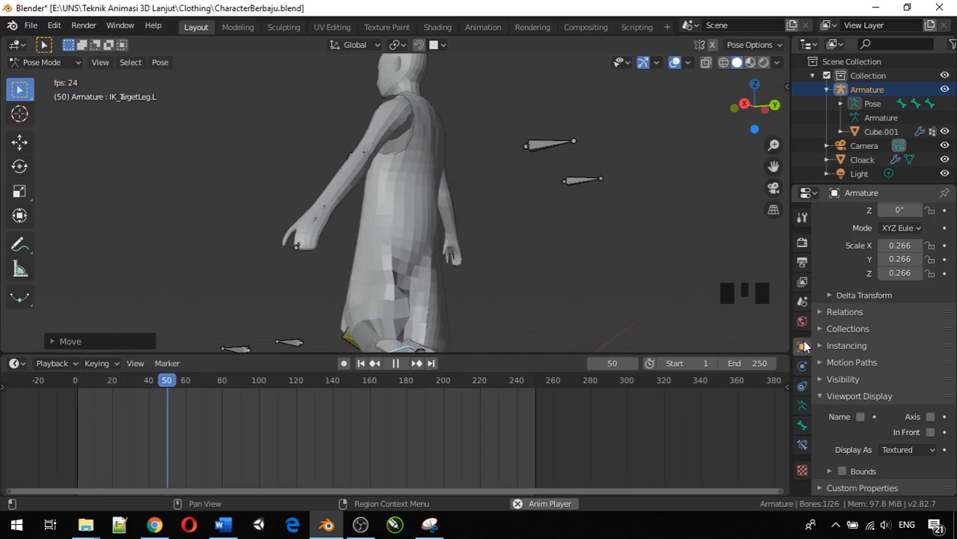
Return to Object Mode, select the cloak, and display its modifier stack with the Smooth modifier.
click(801, 366)
click(801, 384)
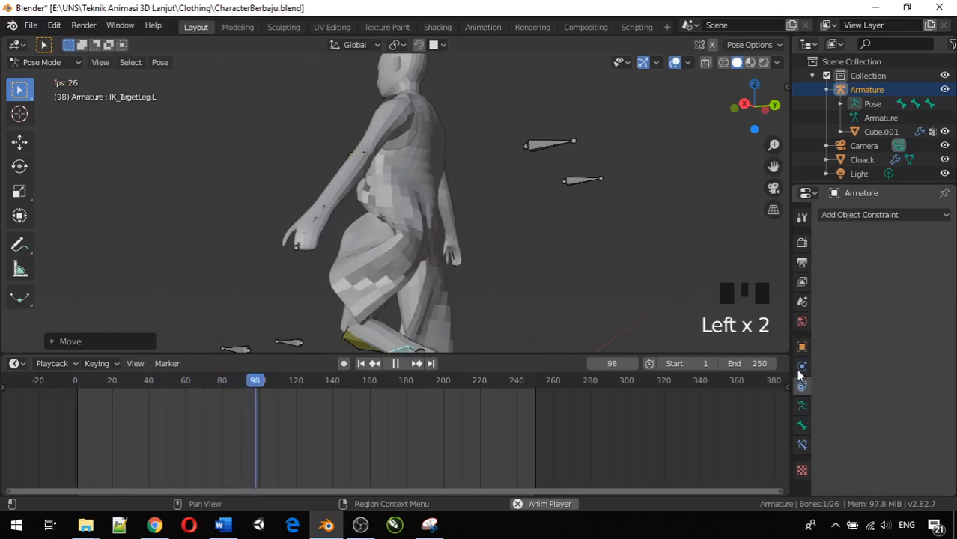
drag(39, 65, 33, 77)
click(384, 229)
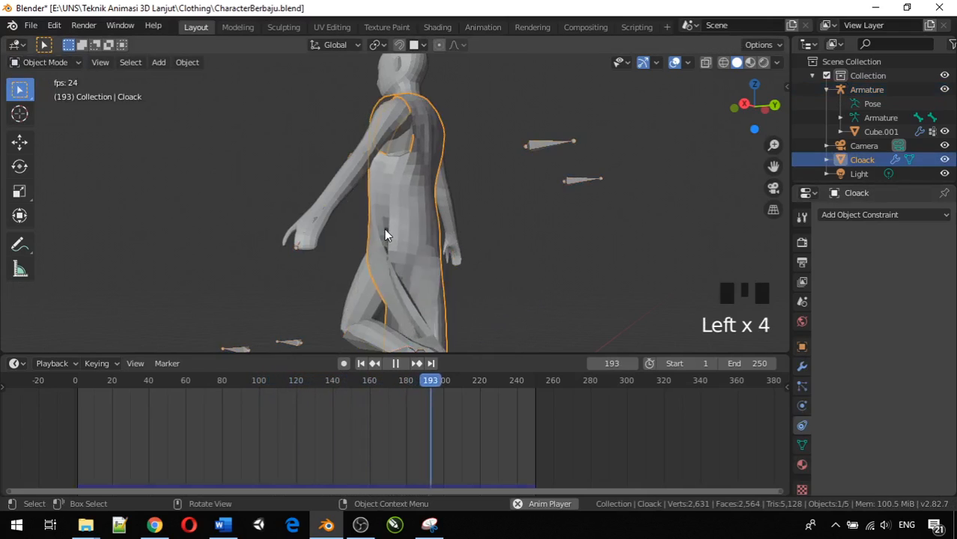
click(800, 374)
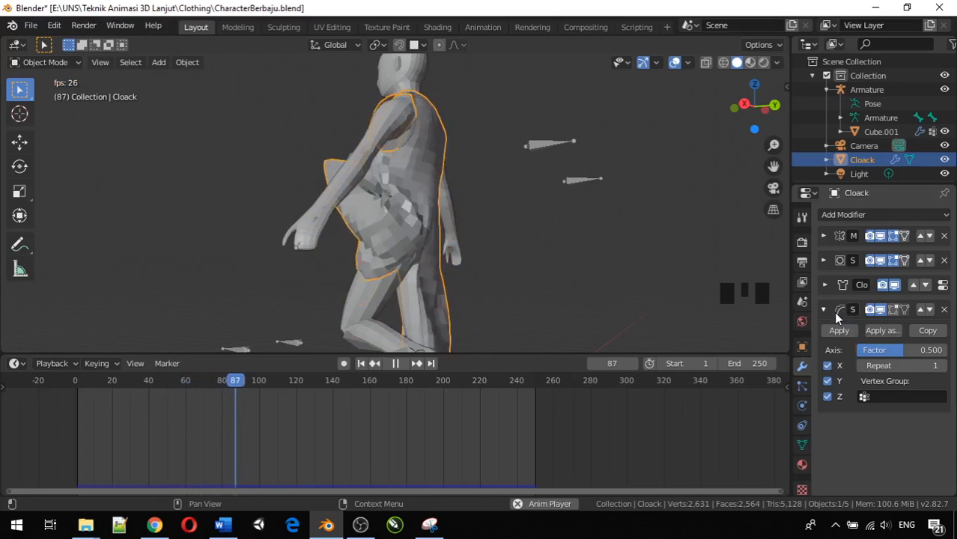
click(942, 311)
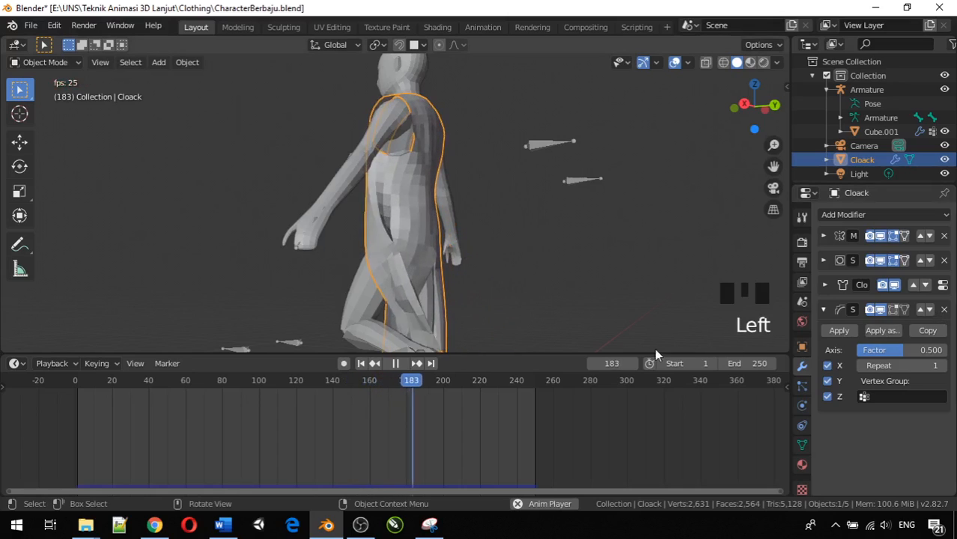
Inspect the cloak from the side during playback and add a second Smooth modifier to it.
mouse_move(452, 320)
middle_down()
mouse_move(389, 313)
mouse_move(464, 310)
middle_up()
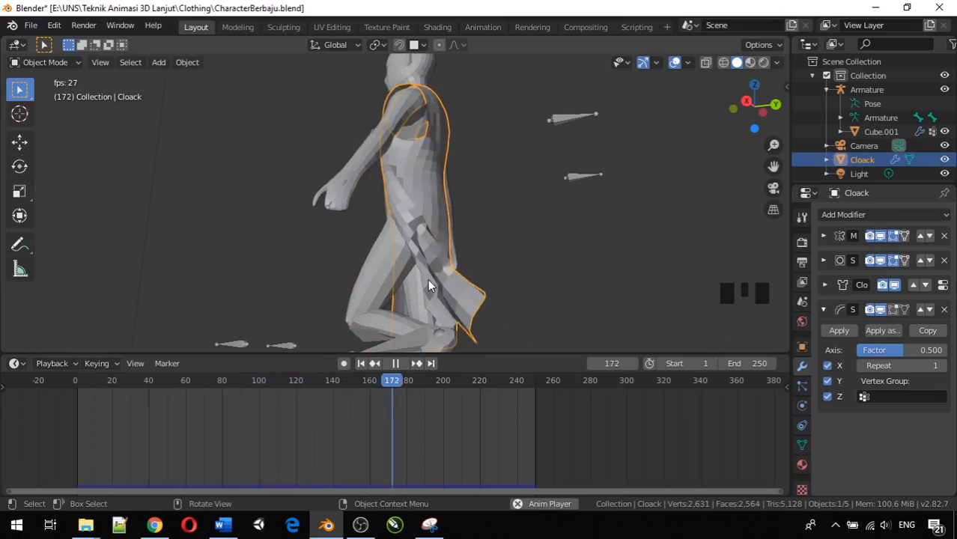
middle_drag(427, 278, 421, 343)
scroll(385, 291, down, 2)
scroll(430, 306, up, 5)
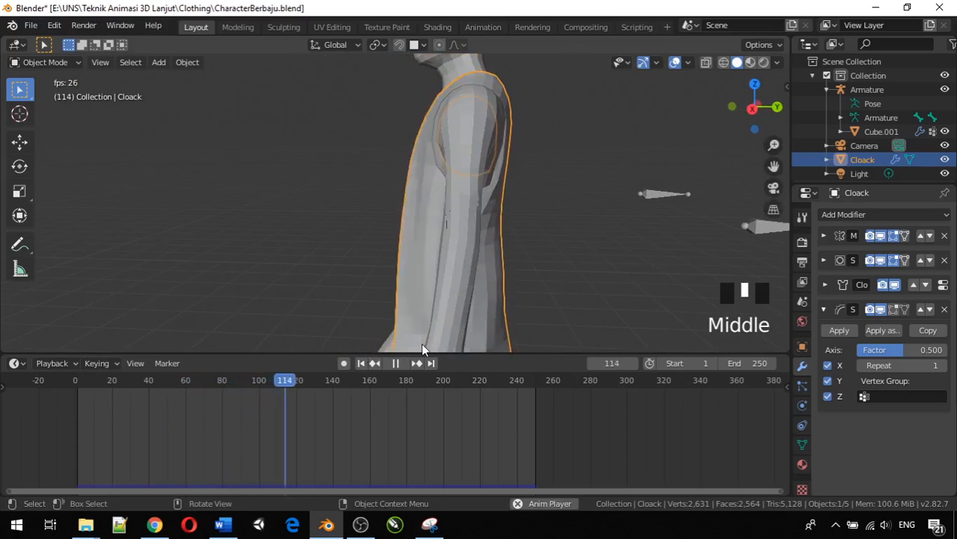
scroll(421, 342, down, 2)
click(854, 216)
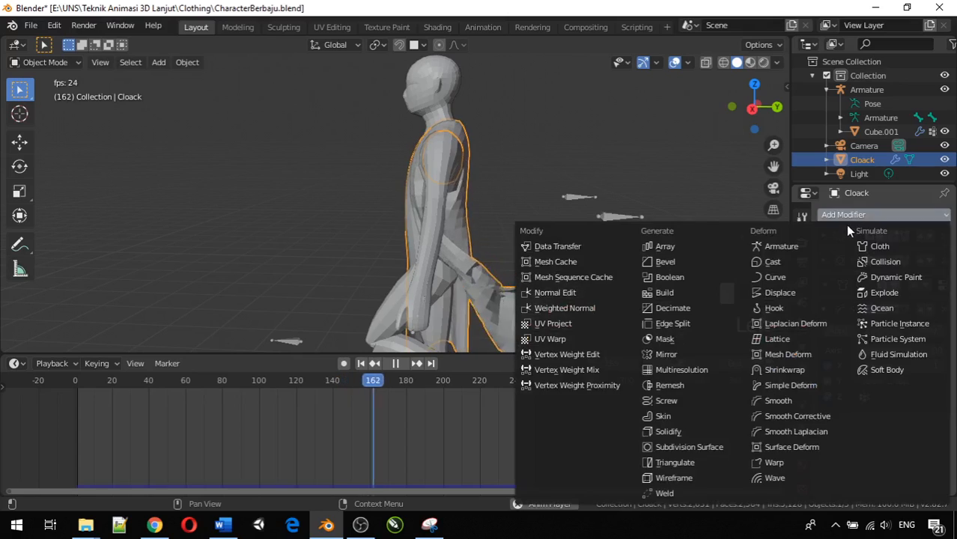
click(806, 406)
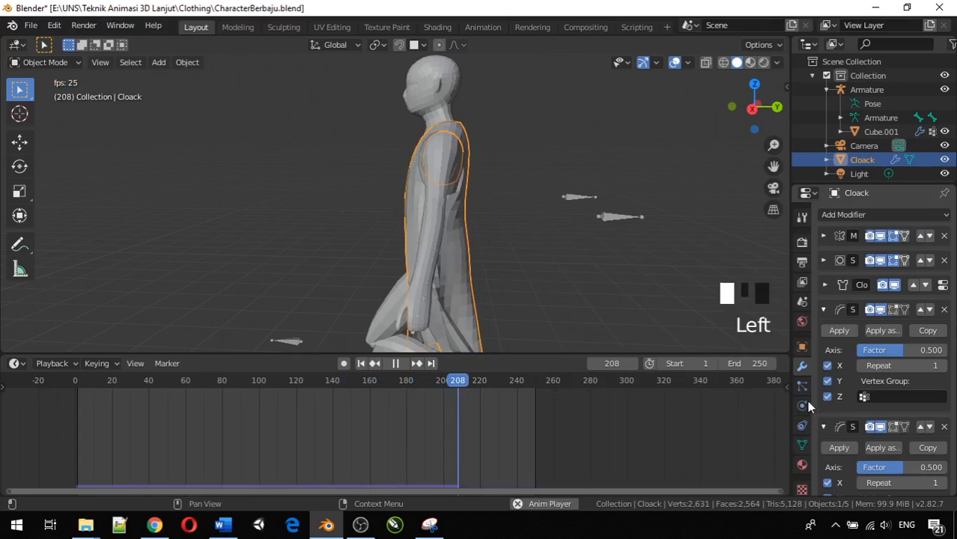
Replay the simulation from the start of the timeline and apply Shade Smooth to the cloak.
middle_drag(604, 316, 571, 278)
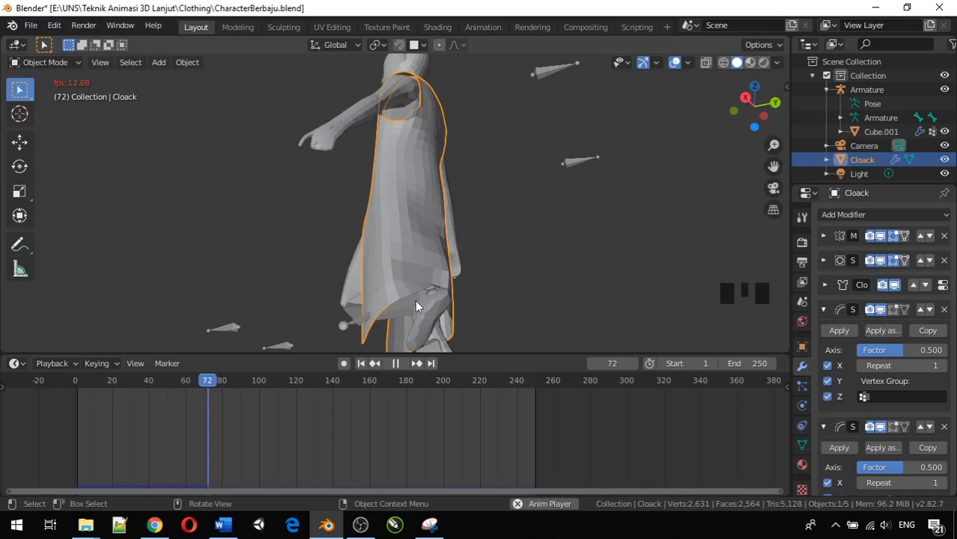
click(230, 380)
click(25, 385)
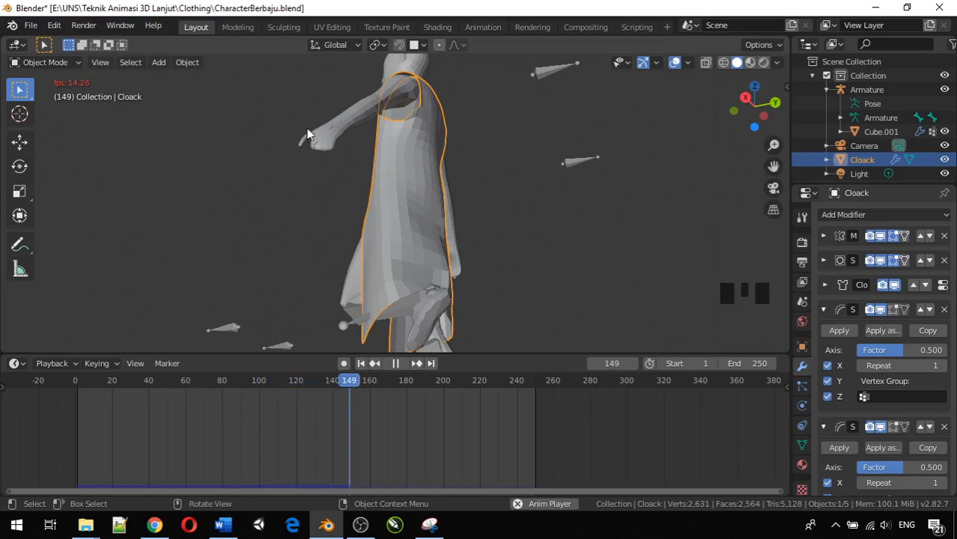
click(192, 66)
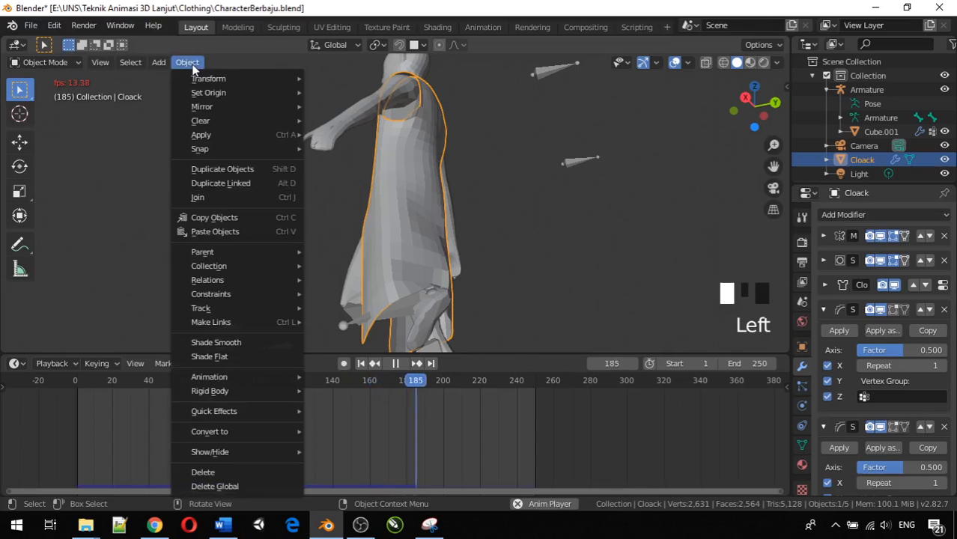
click(238, 342)
middle_drag(403, 279, 381, 294)
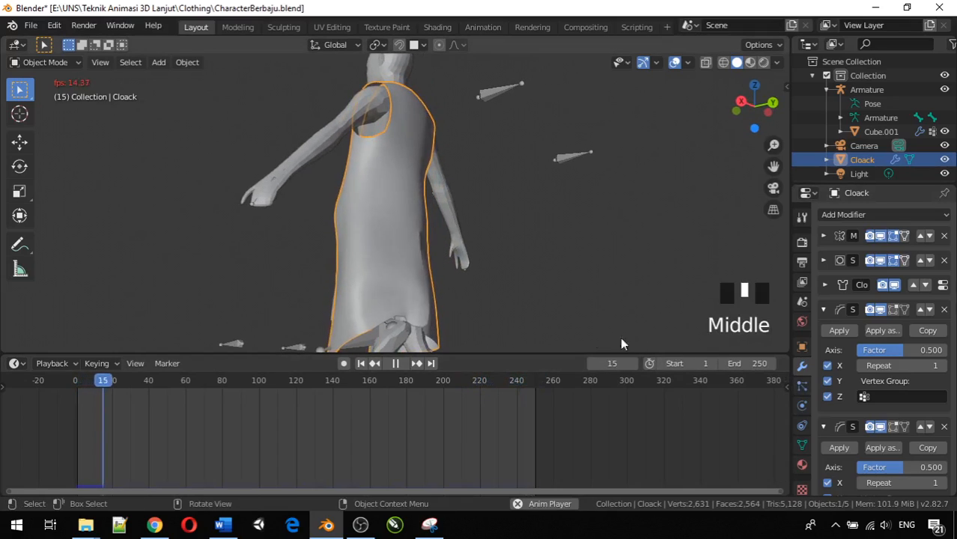
Select the armature, switch it to Pose Mode, and move the IK_TargetLeg.L bone during playback to test the smooth-shaded cloak.
middle_drag(399, 296, 508, 267)
scroll(497, 281, down, 2)
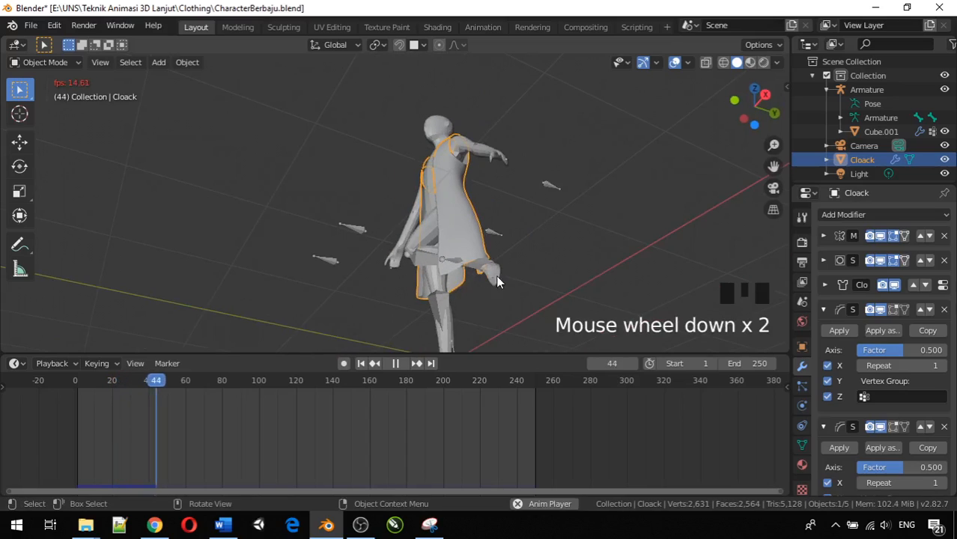
click(449, 259)
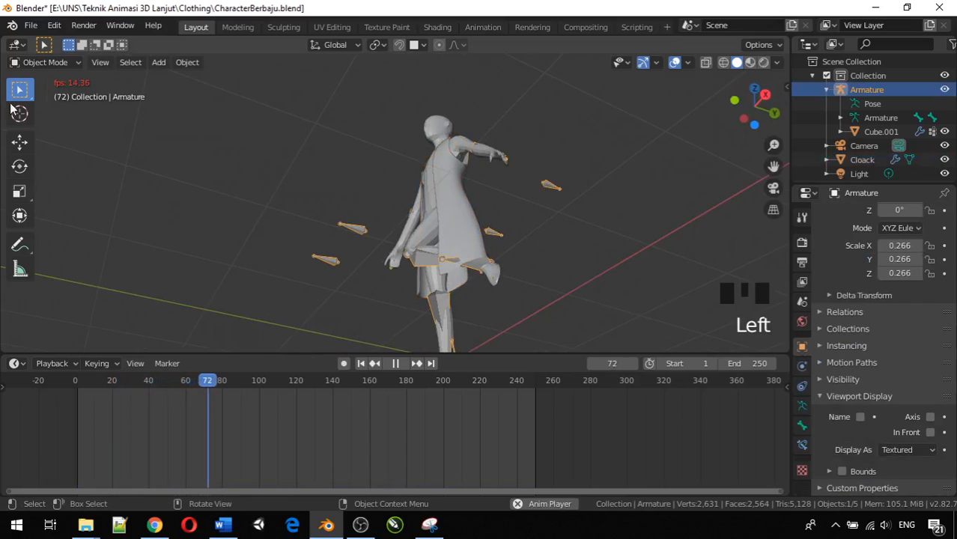
click(42, 61)
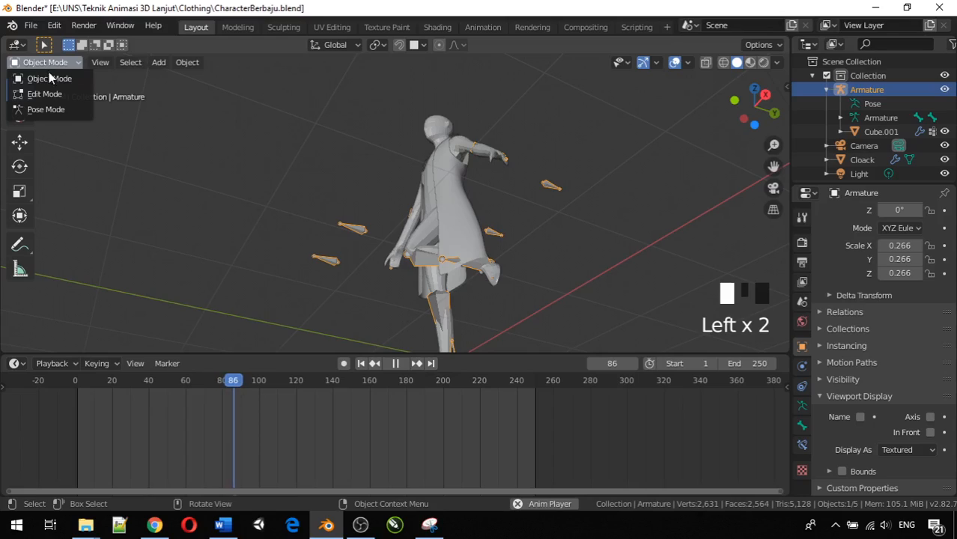
click(47, 110)
key(g)
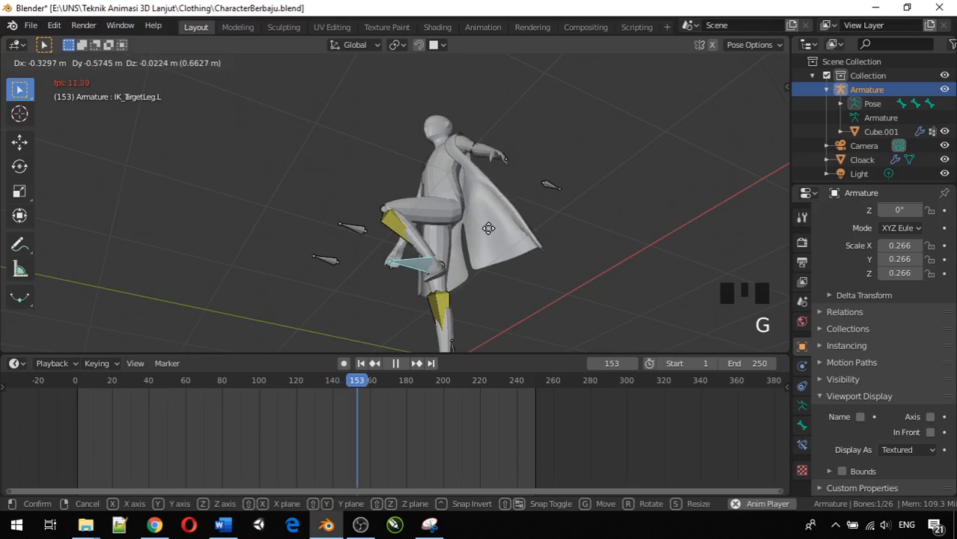
click(527, 251)
middle_drag(544, 263, 501, 309)
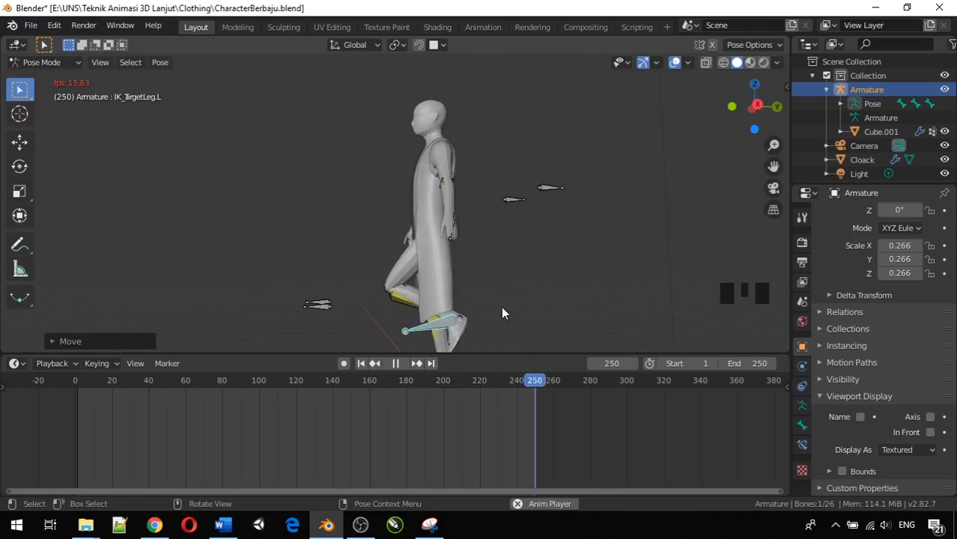
Select the IK_TargetHand.L bone and move it about 0.51 m outward from the body to stretch the arm.
click(451, 240)
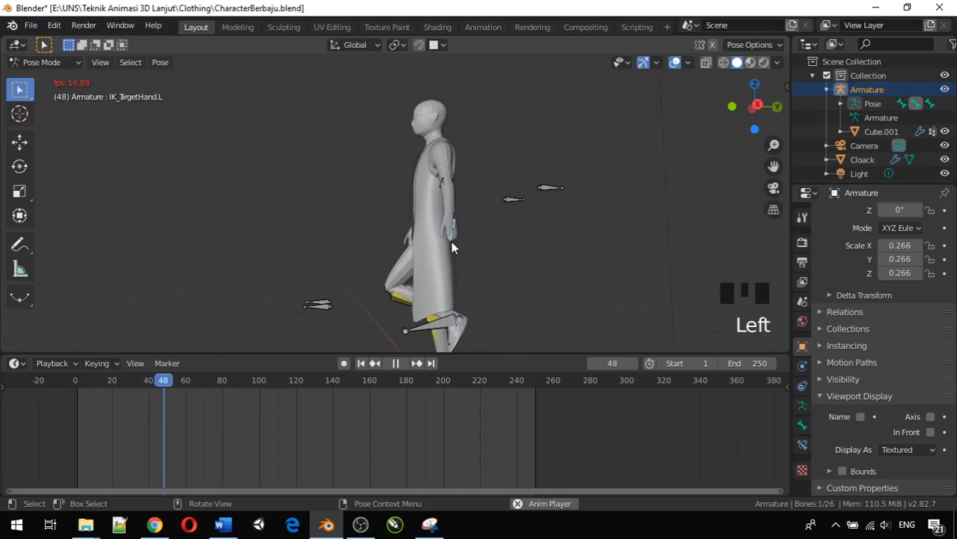
middle_drag(451, 247, 534, 260)
key(g)
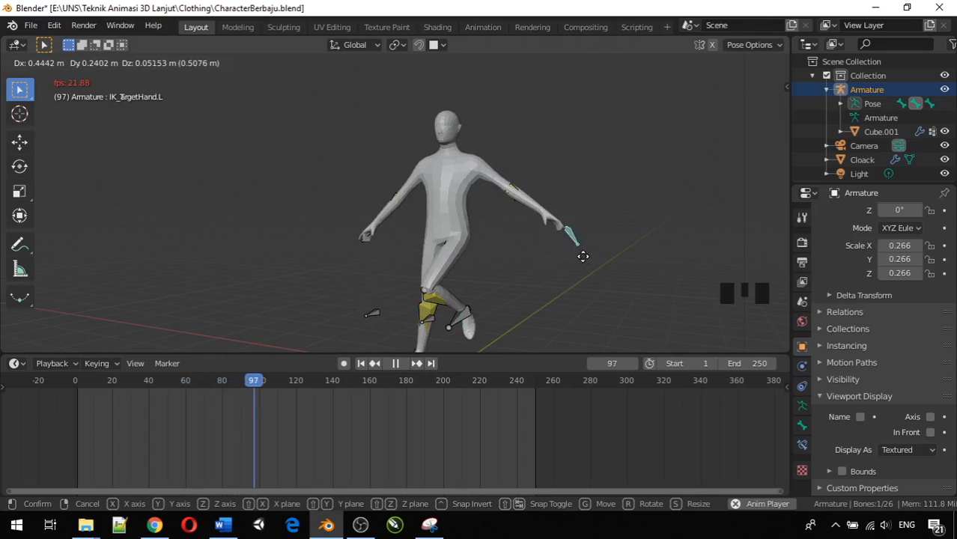
click(584, 262)
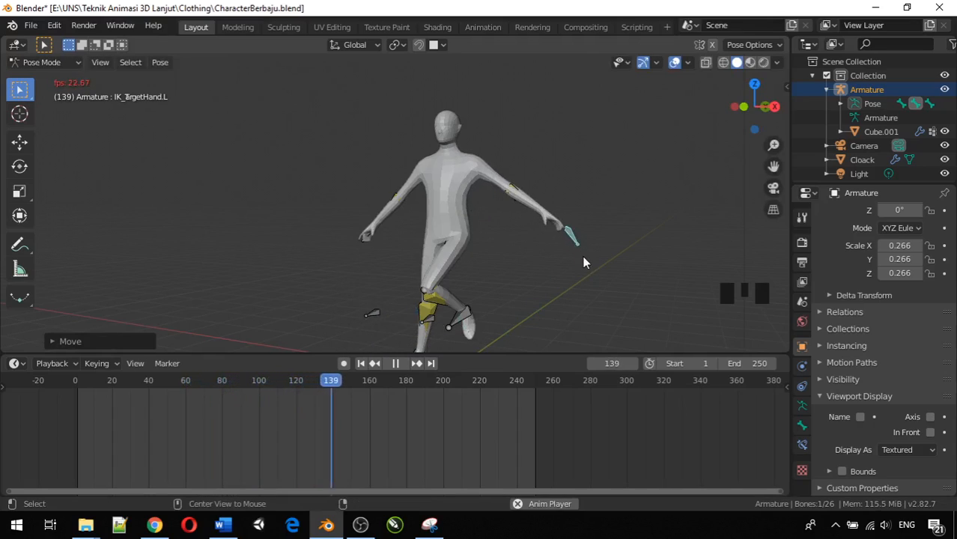
Clear the location of the IK_TargetHand.L and IK_TargetLeg.L bones.
key(alt+g)
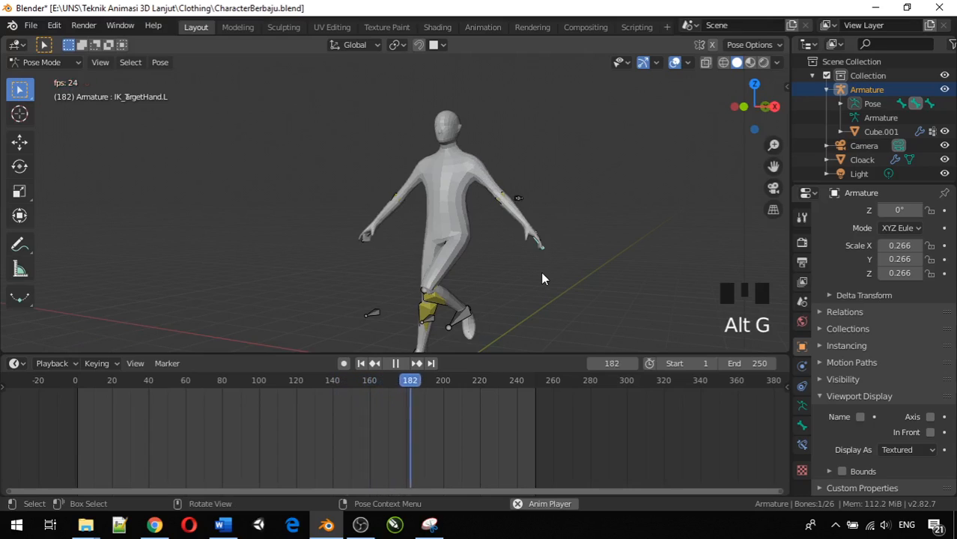
middle_drag(540, 275, 548, 280)
click(463, 313)
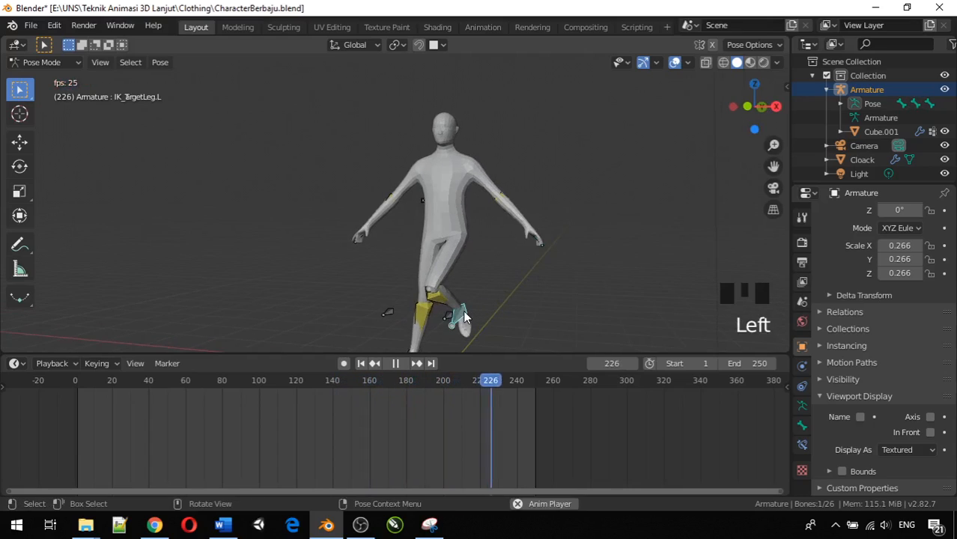
key(alt+g)
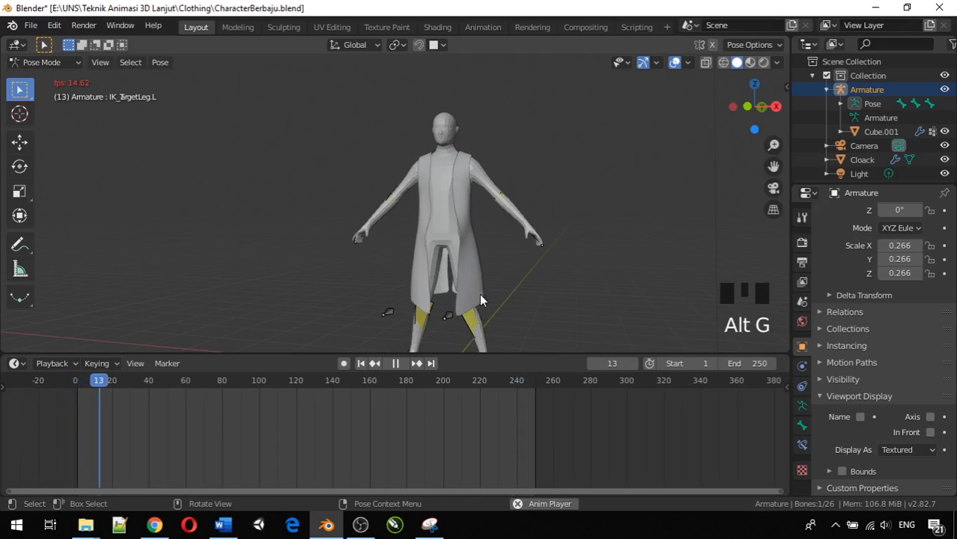
Inspect the cloak on the reset pose, stop playback, and set the timeline's end frame to 500.
scroll(494, 281, down, 4)
middle_drag(494, 282, 536, 303)
scroll(484, 283, up, 6)
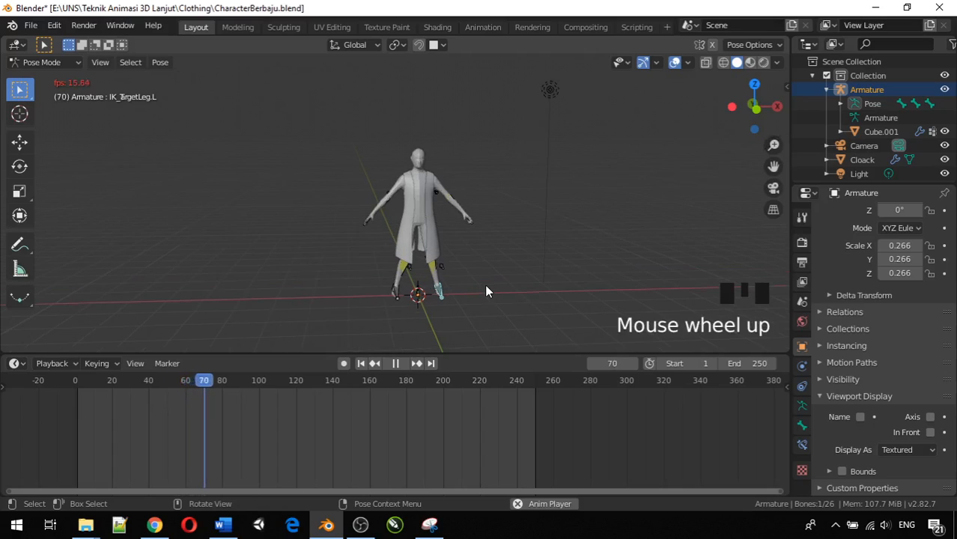
middle_drag(482, 280, 324, 263)
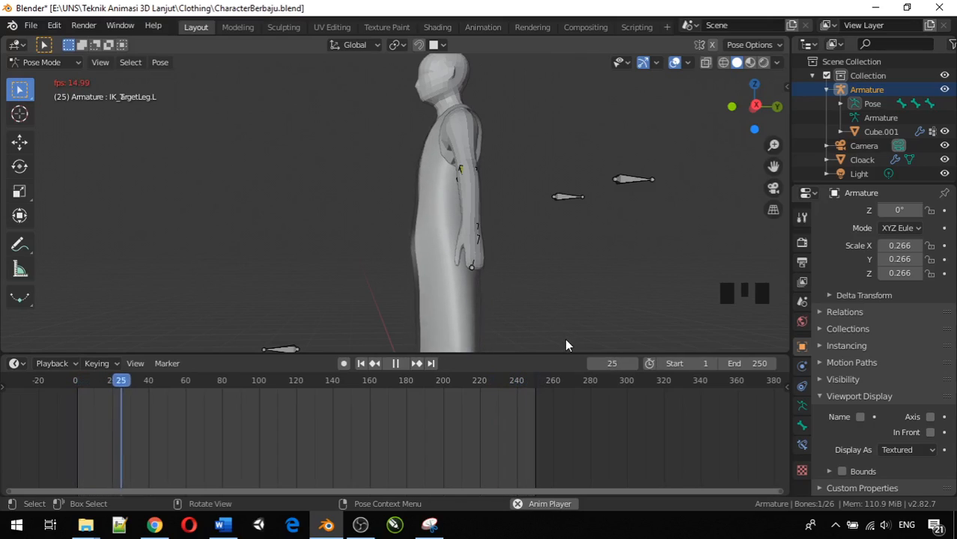
key(space)
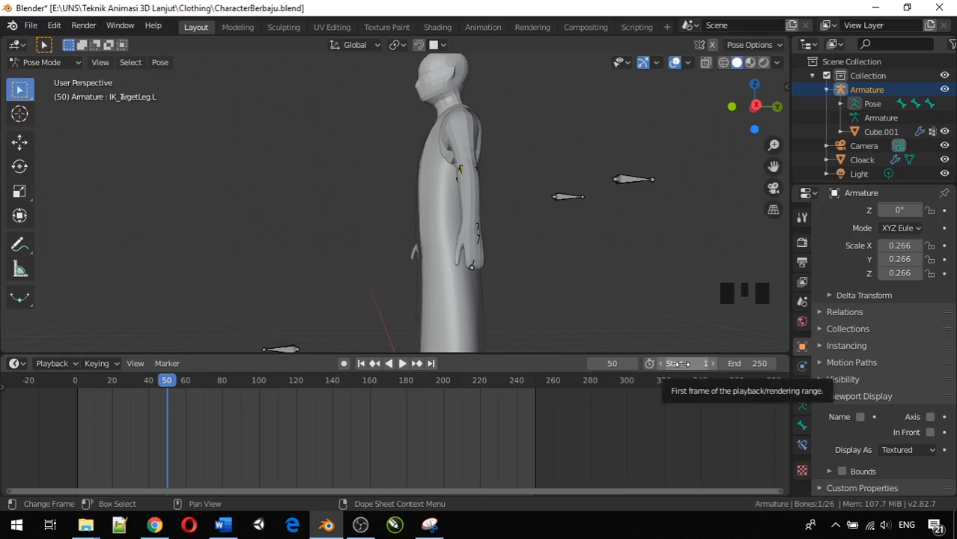
click(748, 364)
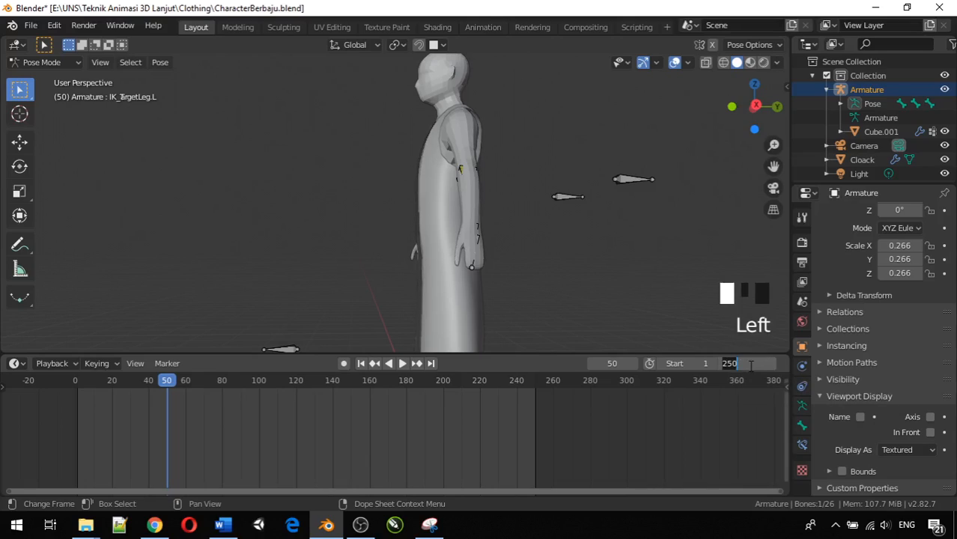
key(Return)
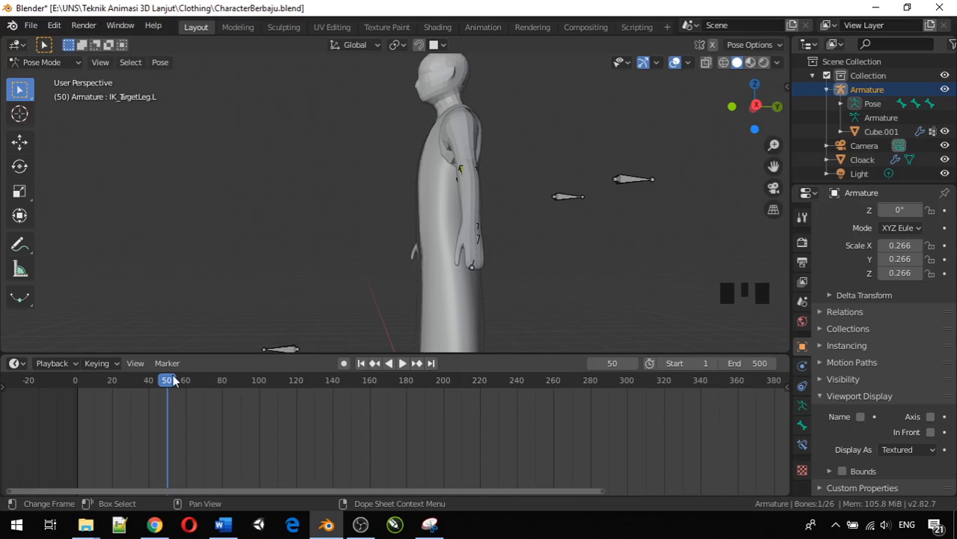
Play the animation from the first frame and raise the IK_TargetLeg.L bone about 1.13 m during playback.
drag(172, 382, 69, 380)
key(space)
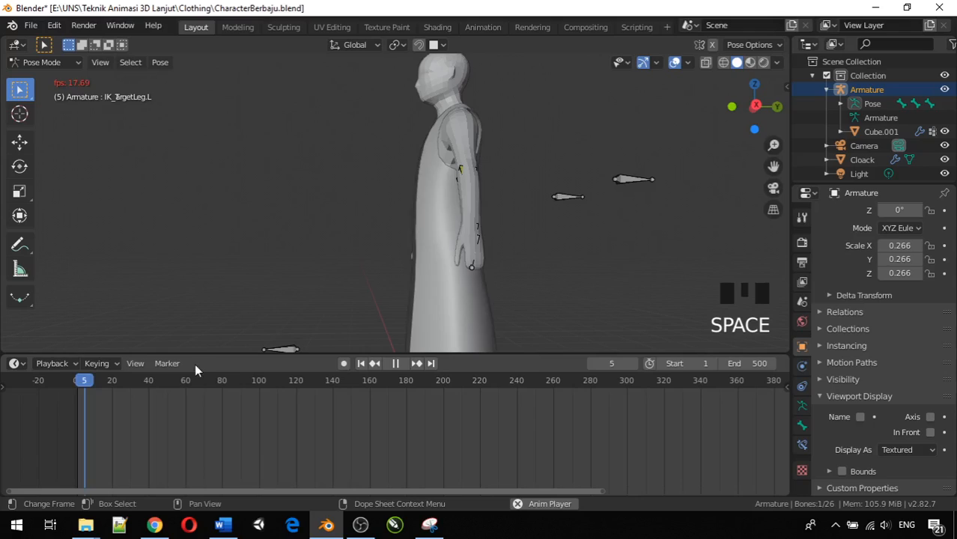
scroll(358, 311, down, 4)
middle_drag(358, 311, 386, 316)
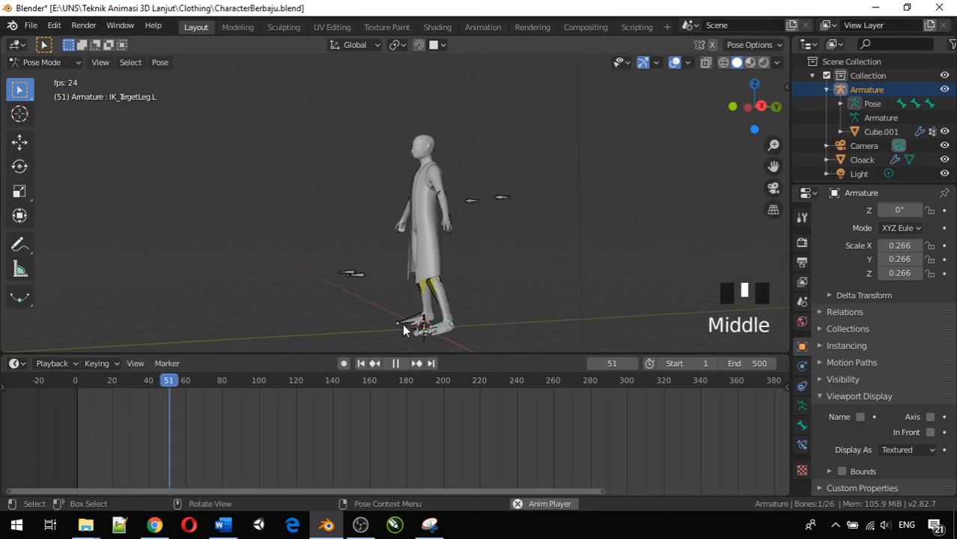
key(g)
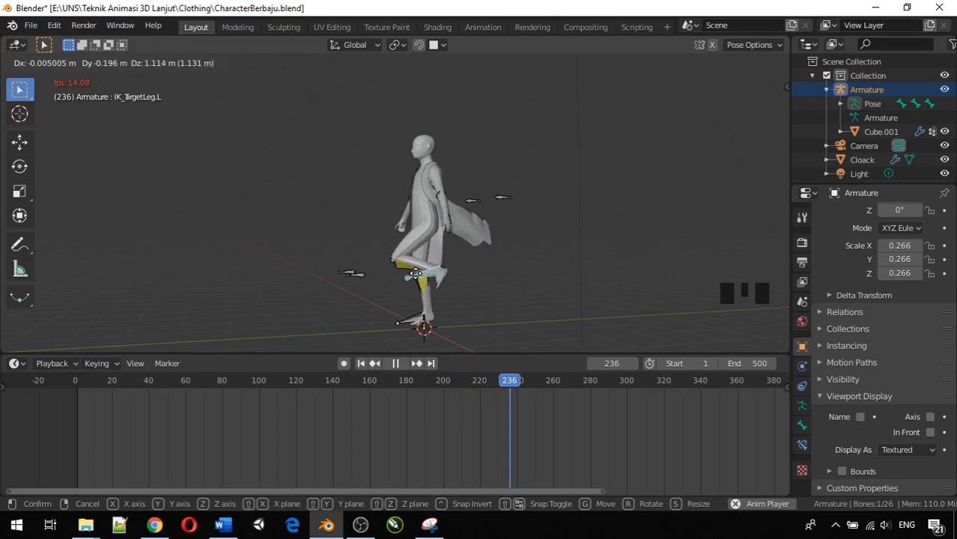
click(484, 280)
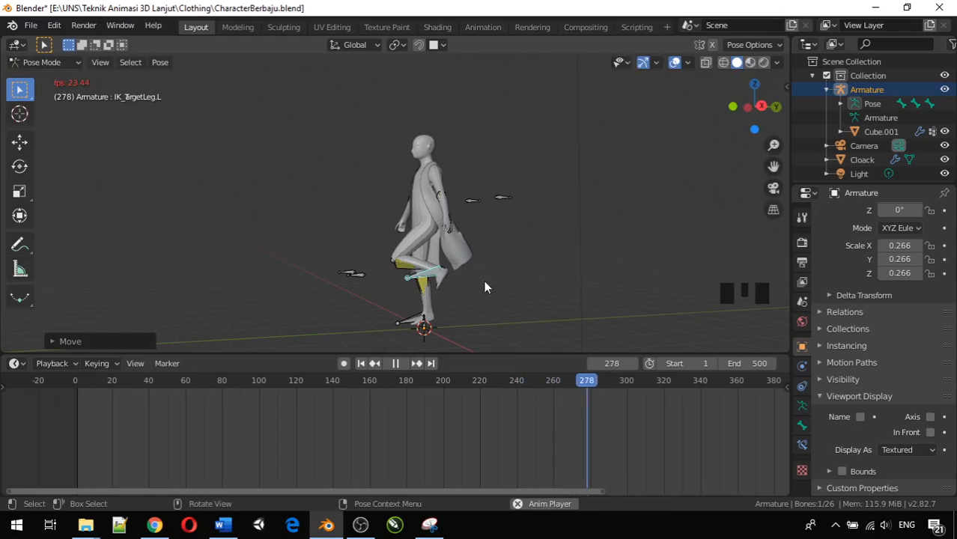
Pause and resume playback, then scrub back to frame 249 to check the cloak's motion around that frame.
middle_drag(484, 280, 412, 287)
key(space)
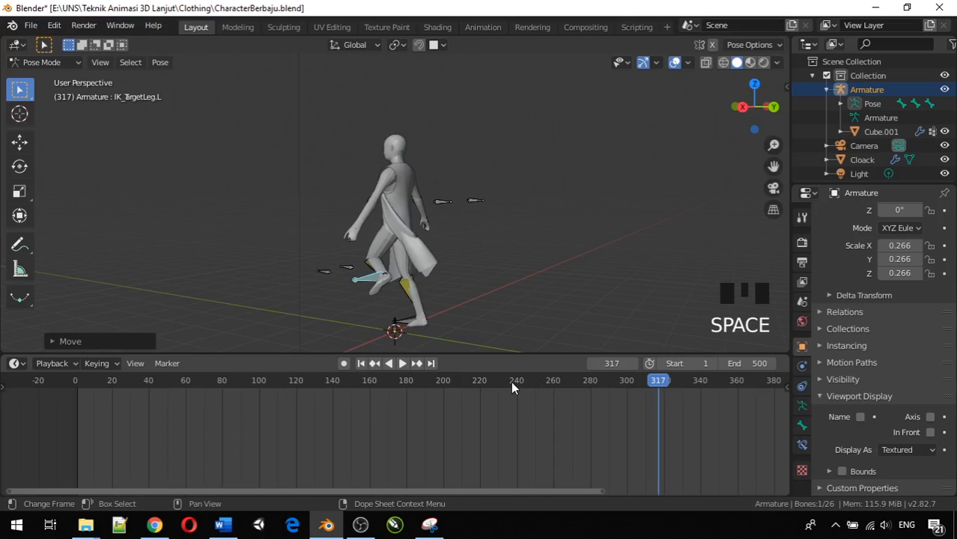
key(space)
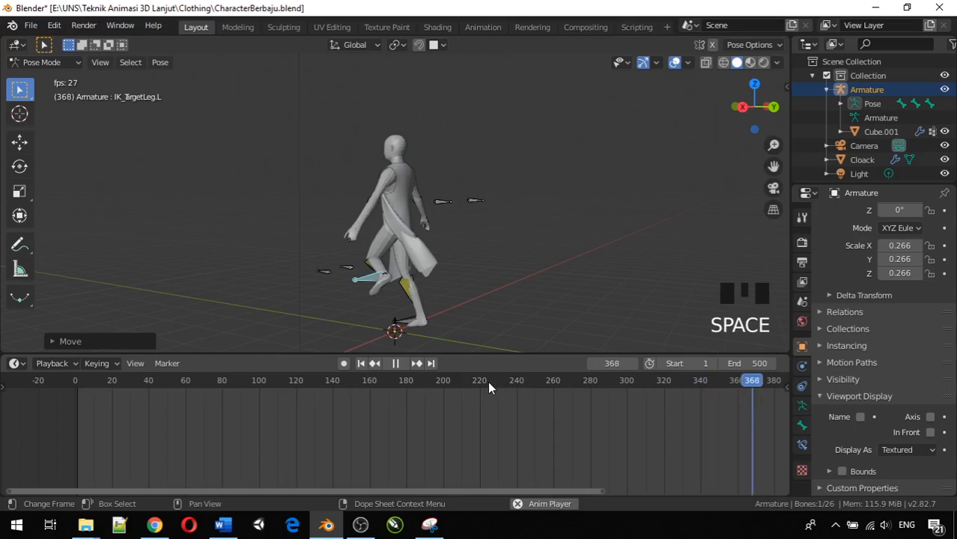
key(space)
mouse_move(543, 385)
mouse_down()
mouse_move(559, 383)
mouse_move(487, 385)
mouse_move(548, 383)
mouse_move(533, 384)
mouse_up()
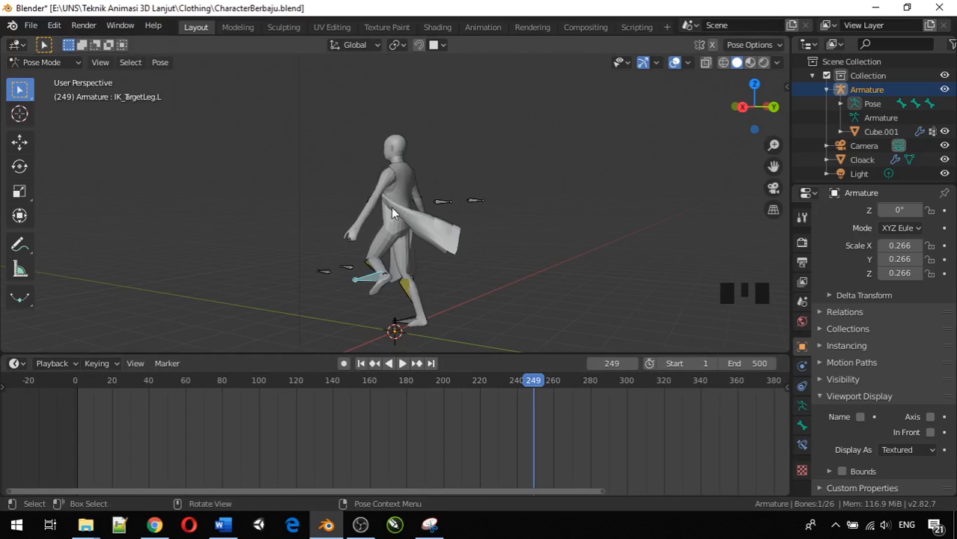
Return to Object Mode and select the cloak.
click(37, 63)
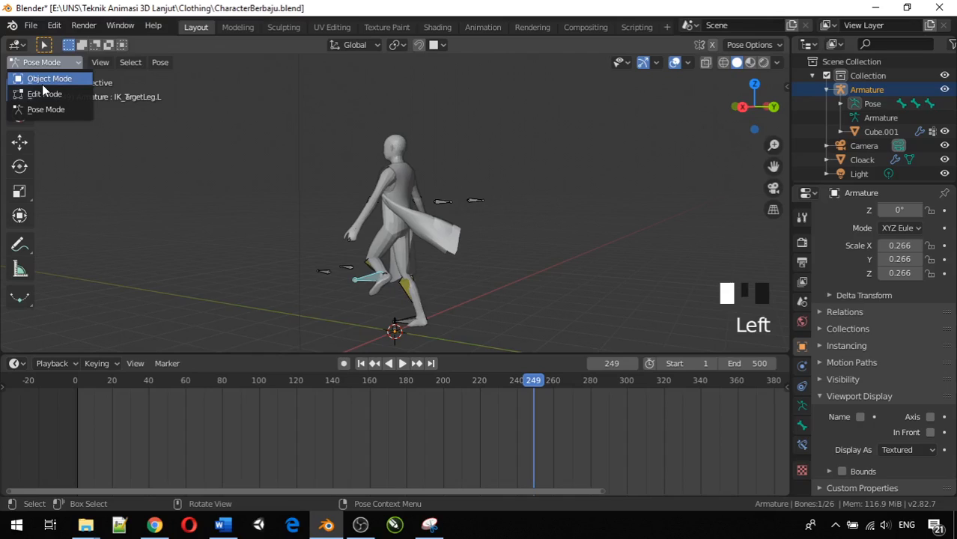
click(41, 79)
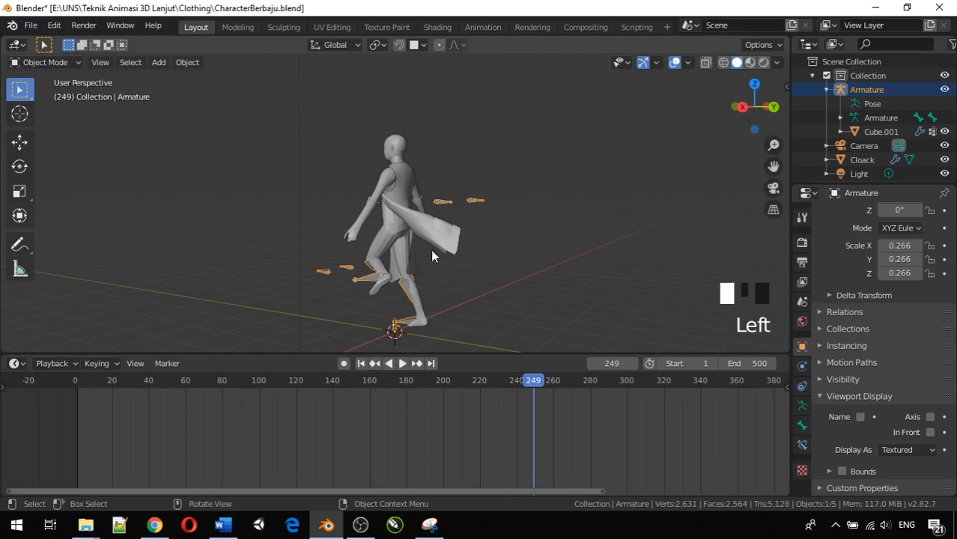
click(405, 196)
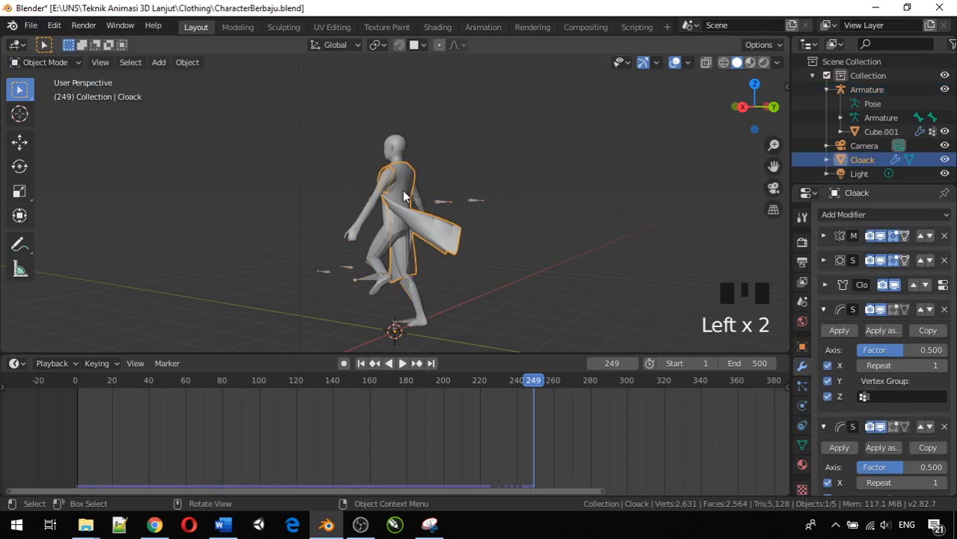
Display the cloak's cloth physics cache settings and set the simulation end frame to 500.
click(800, 404)
scroll(850, 362, down, 6)
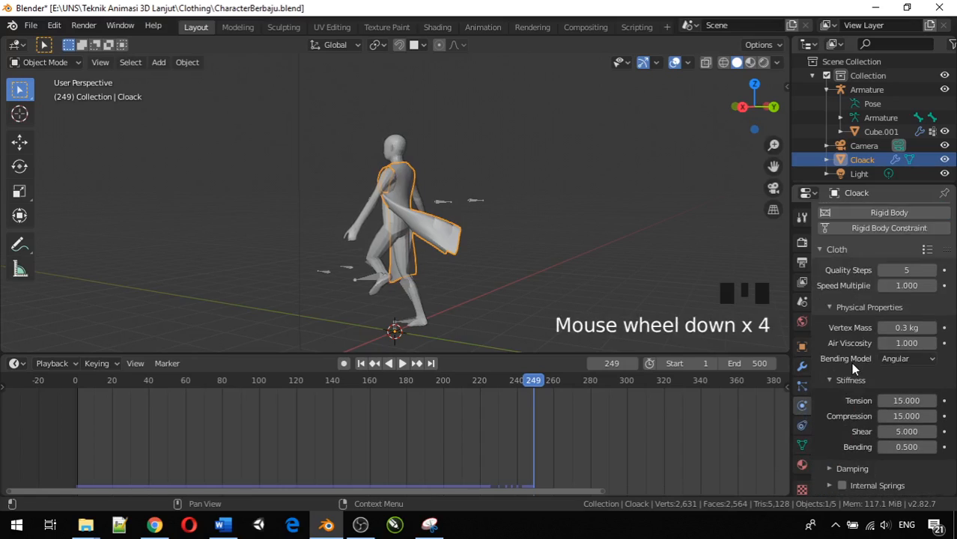
scroll(850, 362, up, 1)
scroll(850, 362, down, 10)
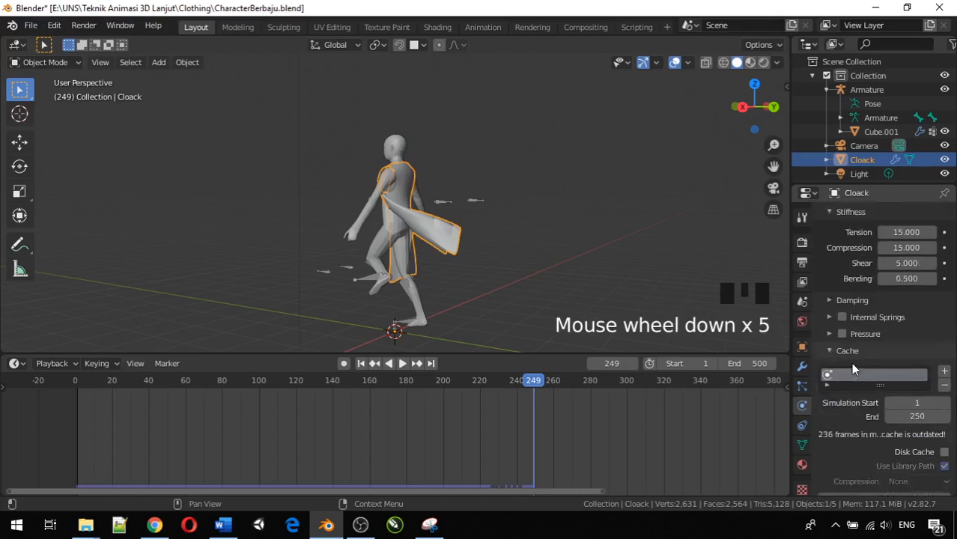
scroll(850, 363, up, 1)
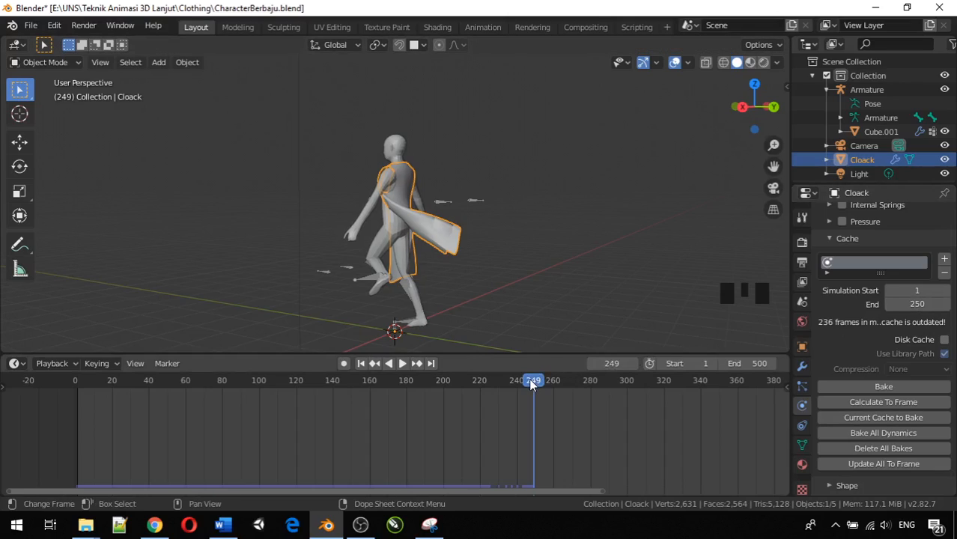
drag(532, 383, 536, 385)
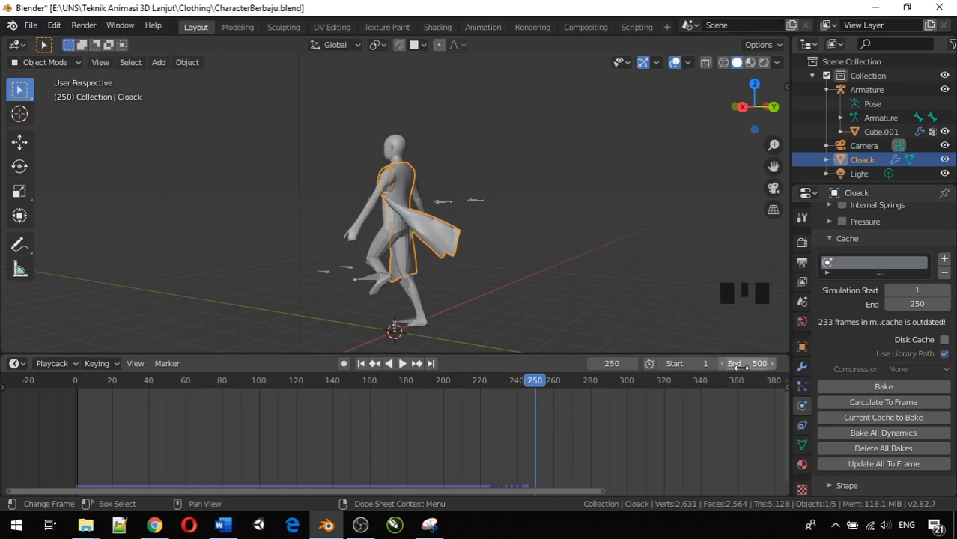
click(922, 305)
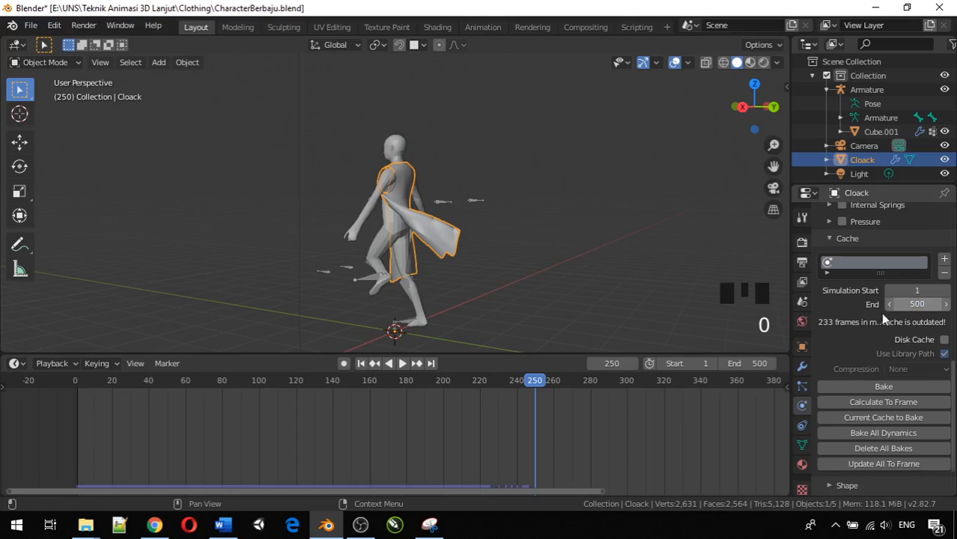
Resume playback from frame 250 and examine the cloak's motion from the side.
click(401, 363)
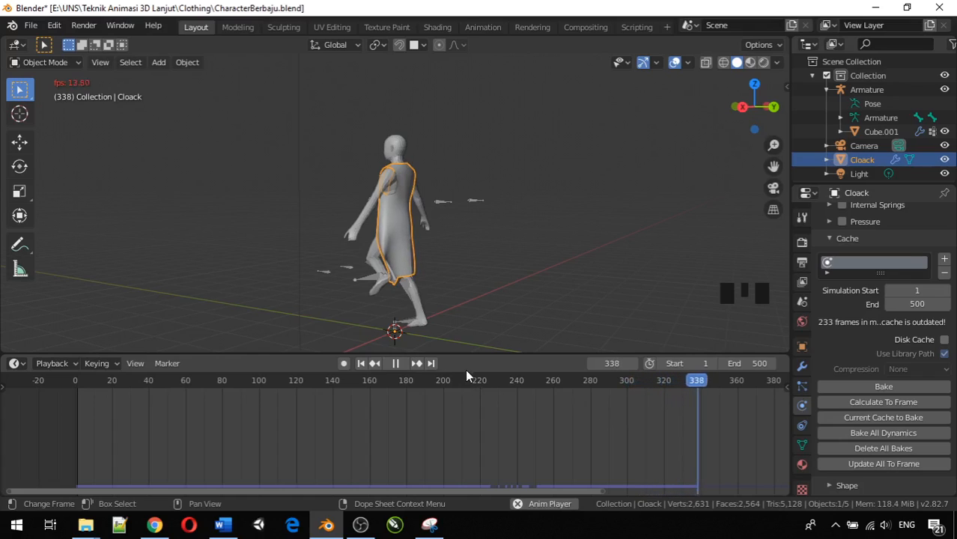
middle_drag(468, 275, 503, 270)
scroll(363, 284, up, 6)
scroll(357, 284, down, 2)
scroll(502, 264, down, 3)
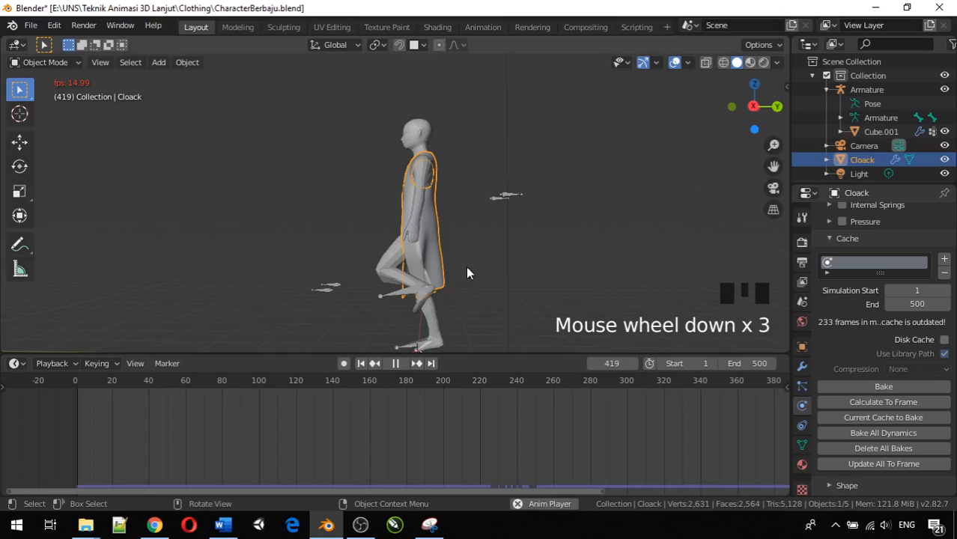
Put the armature in Pose Mode, lower the IK_TargetLeg.L bone during playback and clear its location to its rest position.
click(402, 288)
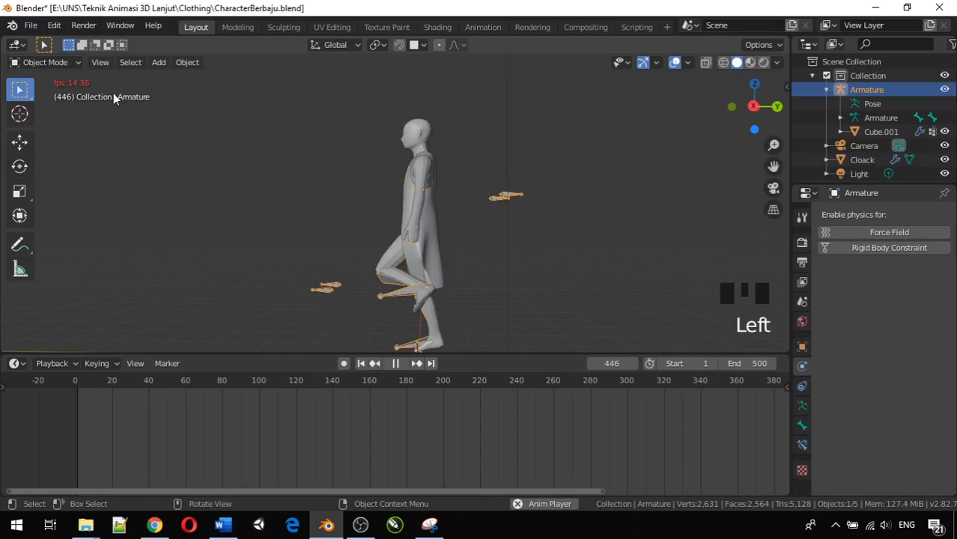
click(47, 63)
click(66, 111)
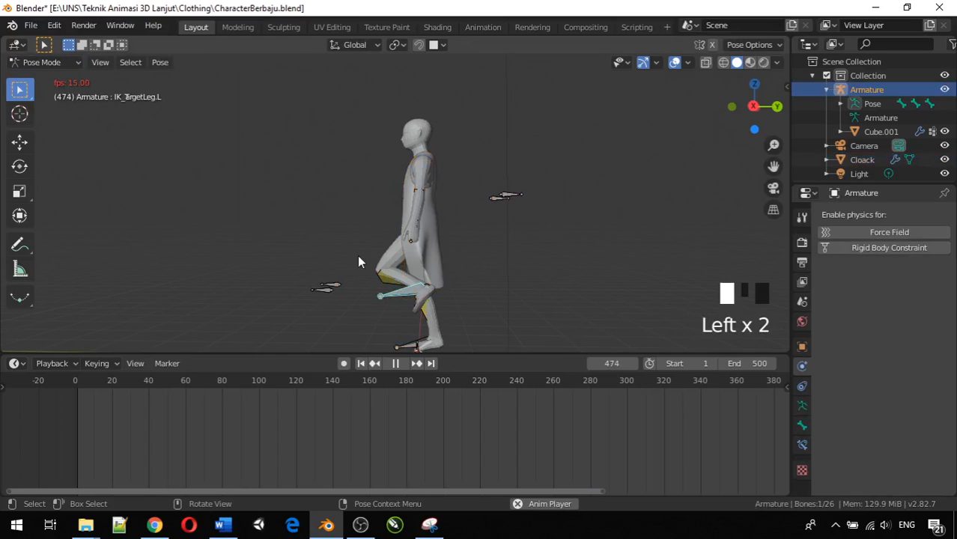
key(g)
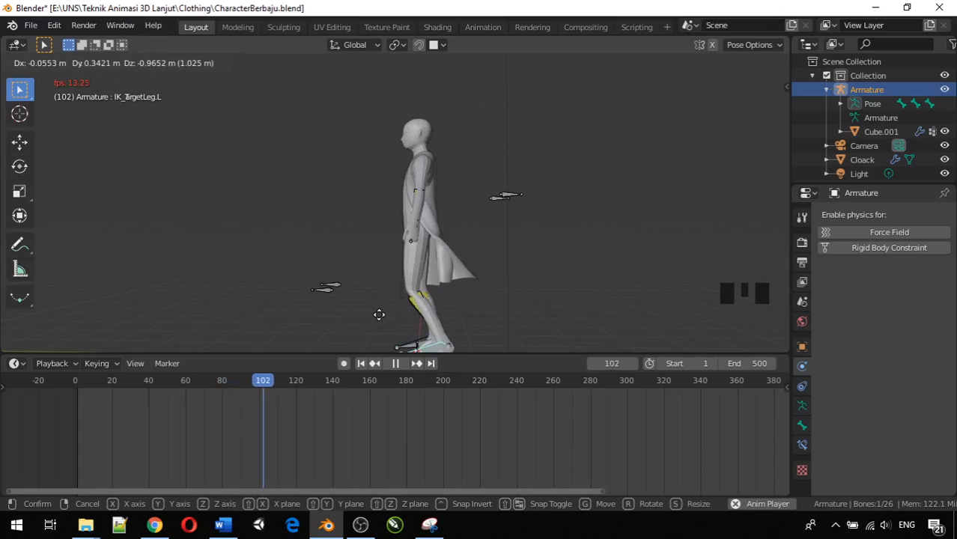
click(377, 318)
middle_drag(451, 323, 523, 314)
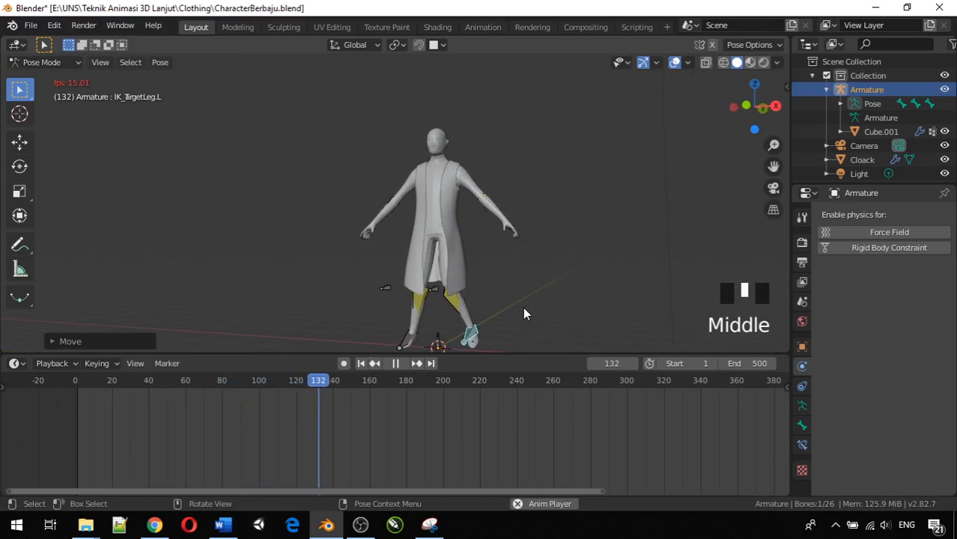
key(alt+g)
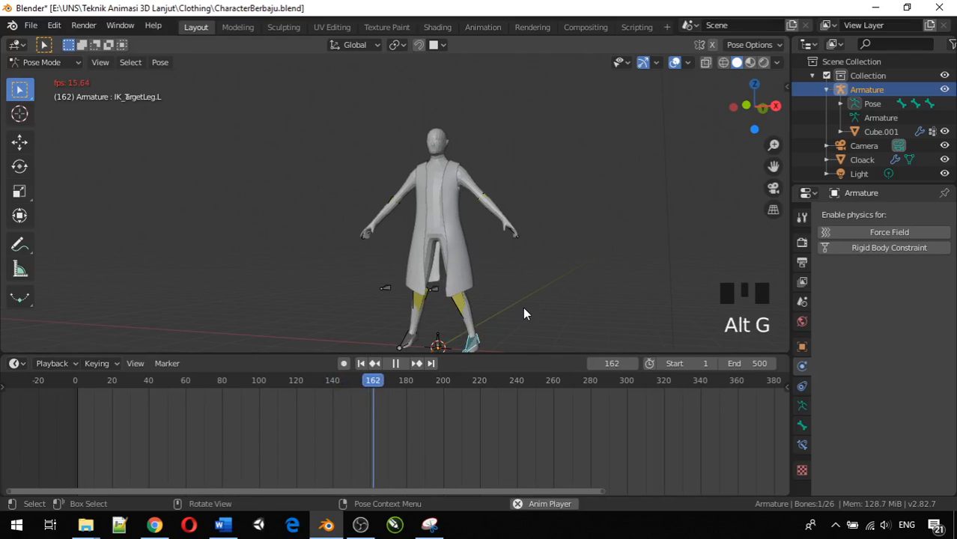
Move the IK_TargetHand.L bone during playback so the arm crosses the body and ends stretched outward, and stop the playback.
click(509, 230)
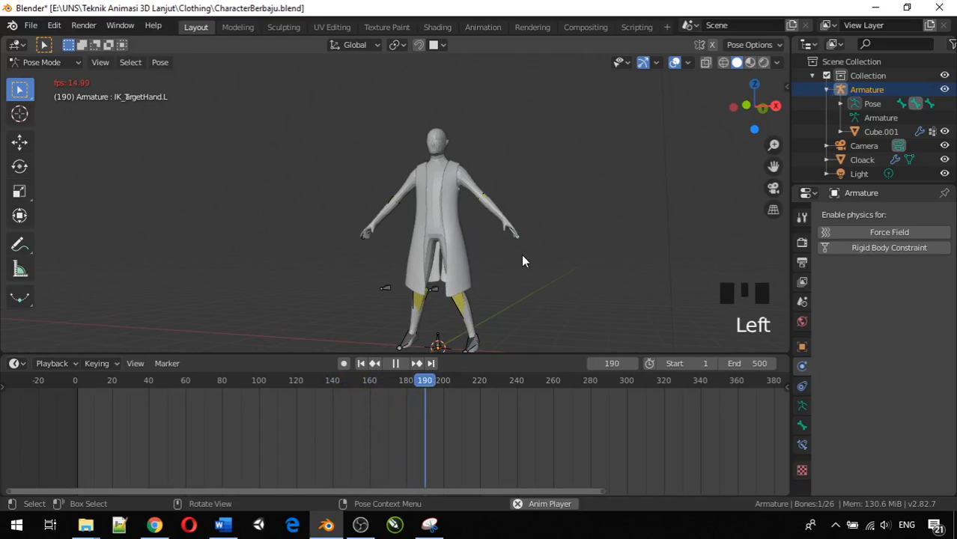
middle_drag(523, 260, 394, 304)
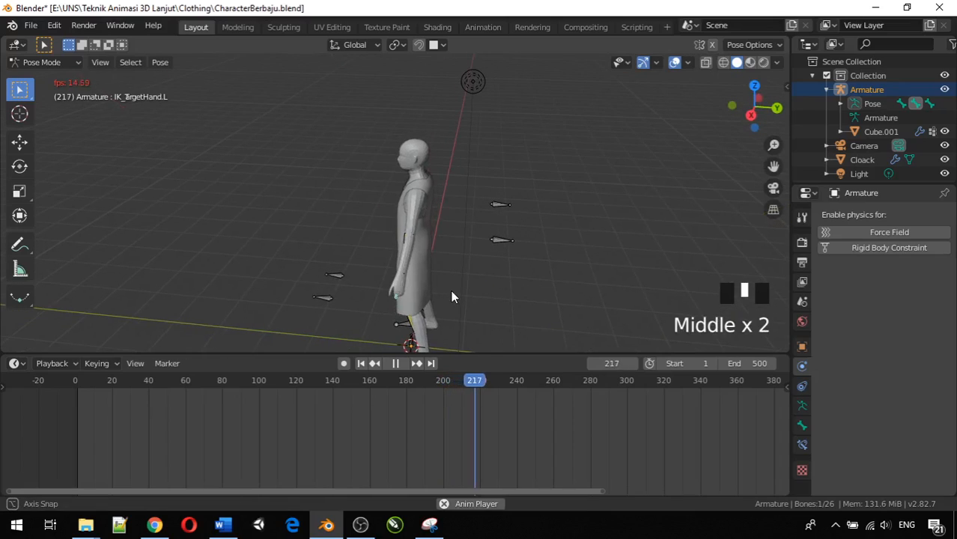
middle_drag(455, 299, 529, 285)
key(g)
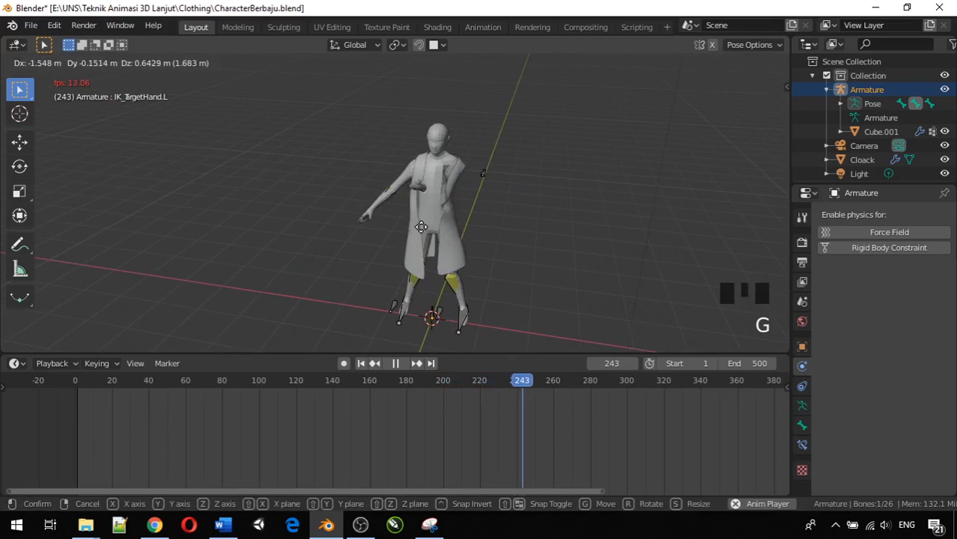
click(559, 258)
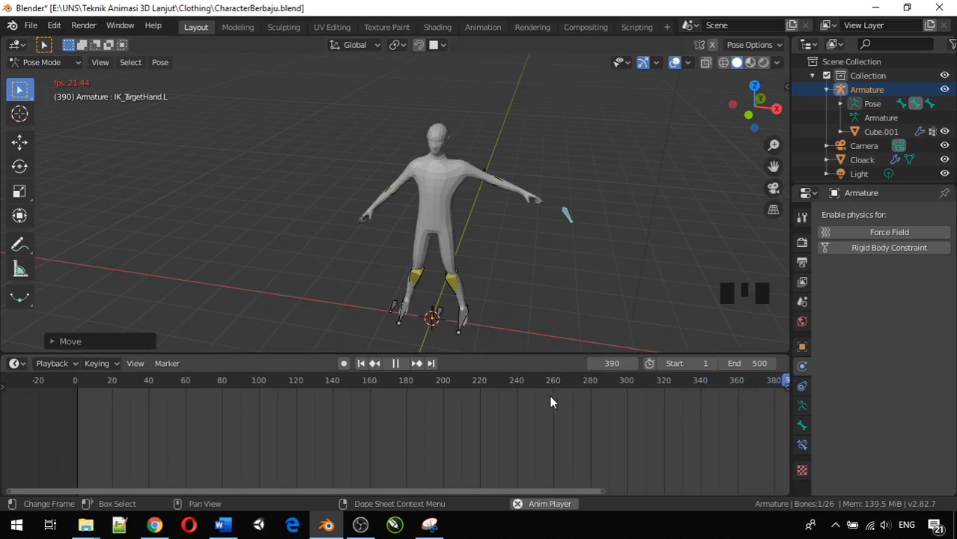
key(space)
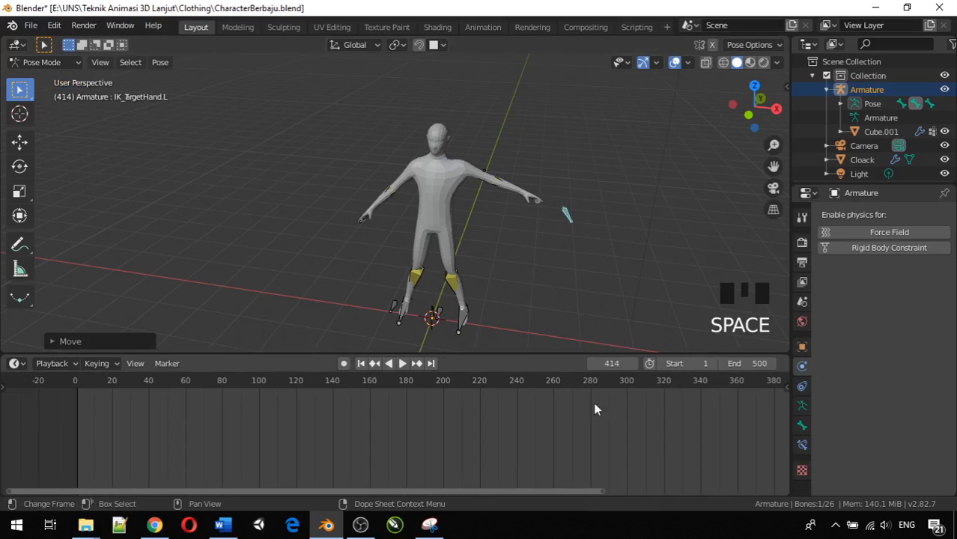
Set the current frame to 0, scrubbing briefly to frame 9 and back.
click(623, 363)
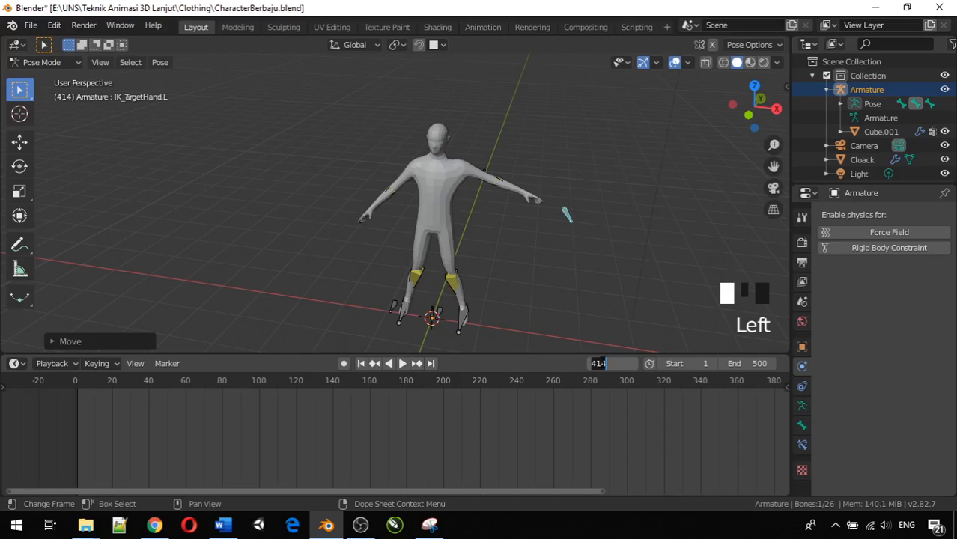
text(0)
key(Return)
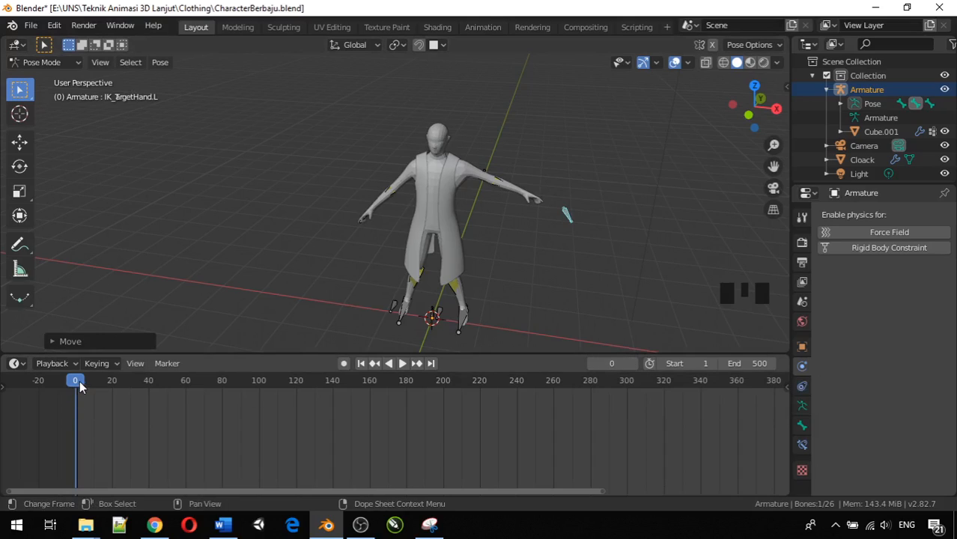
drag(84, 382, 92, 381)
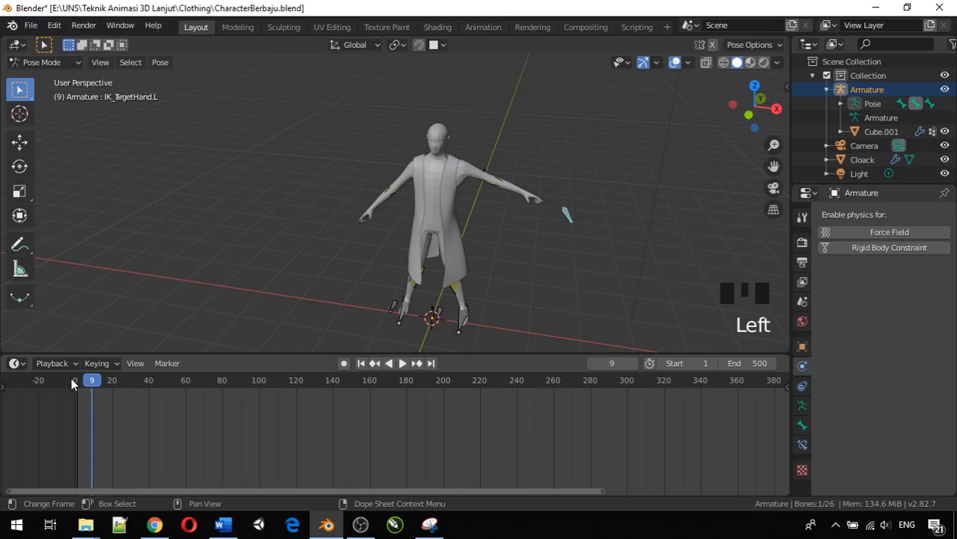
click(72, 384)
Return to Object Mode, select the cloak and open its mesh in Edit Mode.
mouse_move(440, 274)
middle_down()
mouse_move(504, 260)
mouse_move(456, 268)
mouse_move(421, 239)
mouse_move(371, 271)
mouse_move(428, 288)
mouse_move(491, 242)
mouse_move(461, 225)
mouse_move(457, 252)
mouse_move(393, 294)
mouse_move(410, 305)
mouse_move(454, 268)
mouse_move(451, 260)
middle_up()
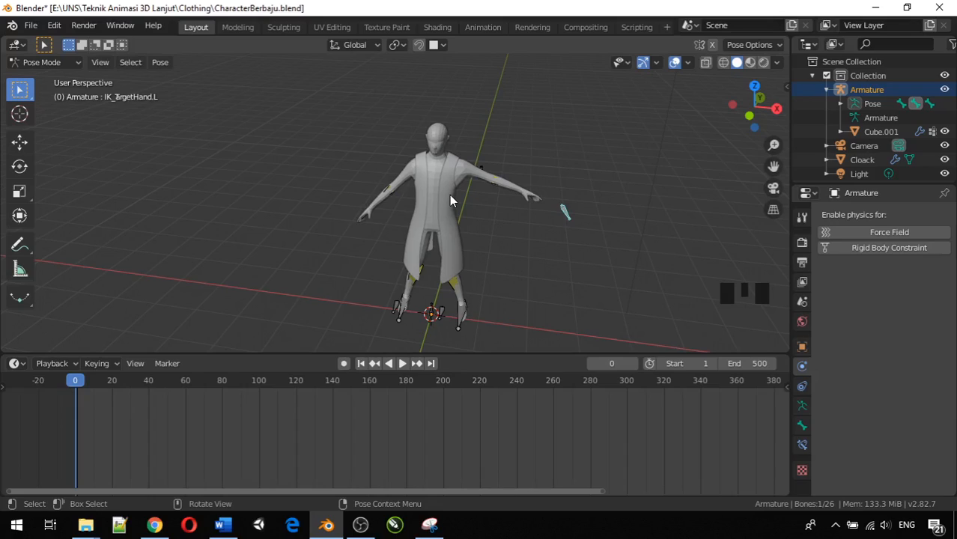
middle_drag(449, 195, 420, 193)
scroll(423, 194, up, 6)
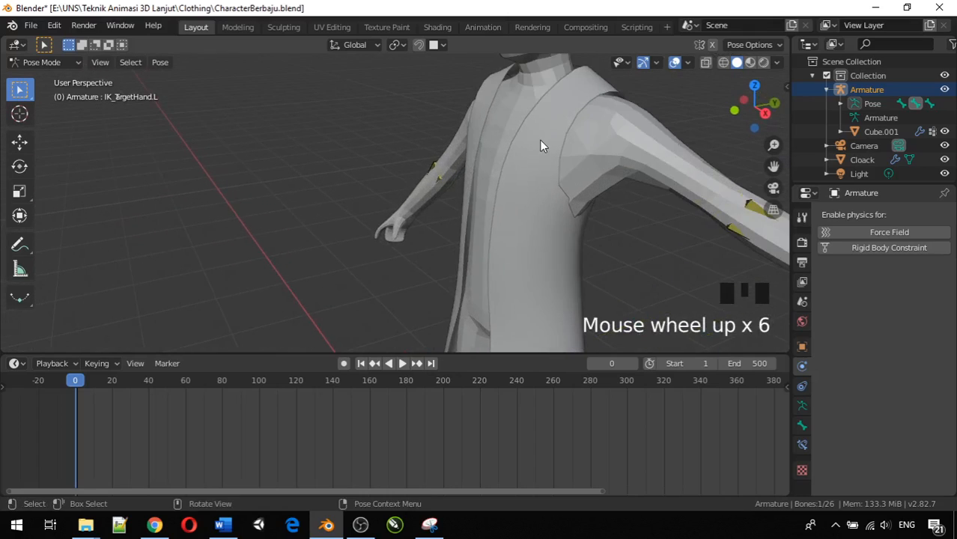
click(534, 152)
middle_drag(524, 164, 496, 189)
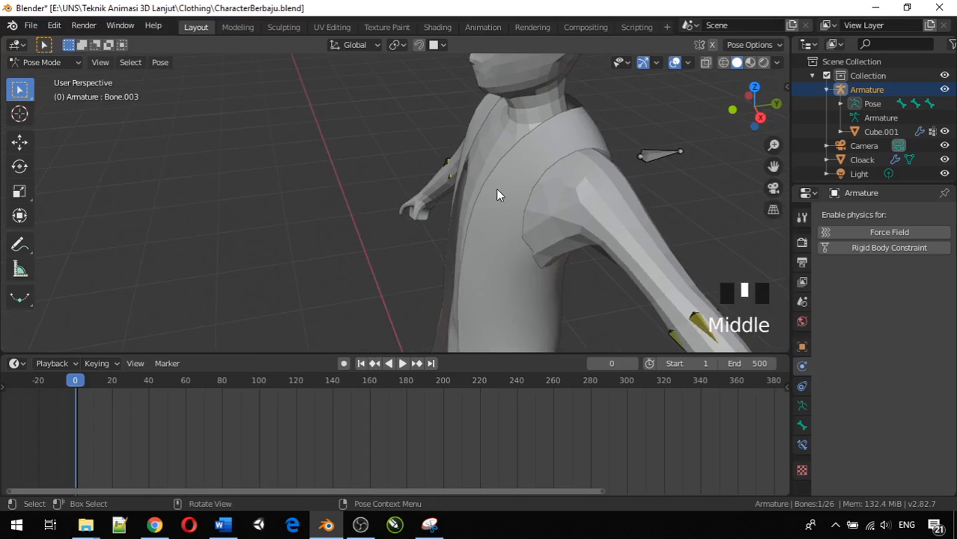
click(60, 63)
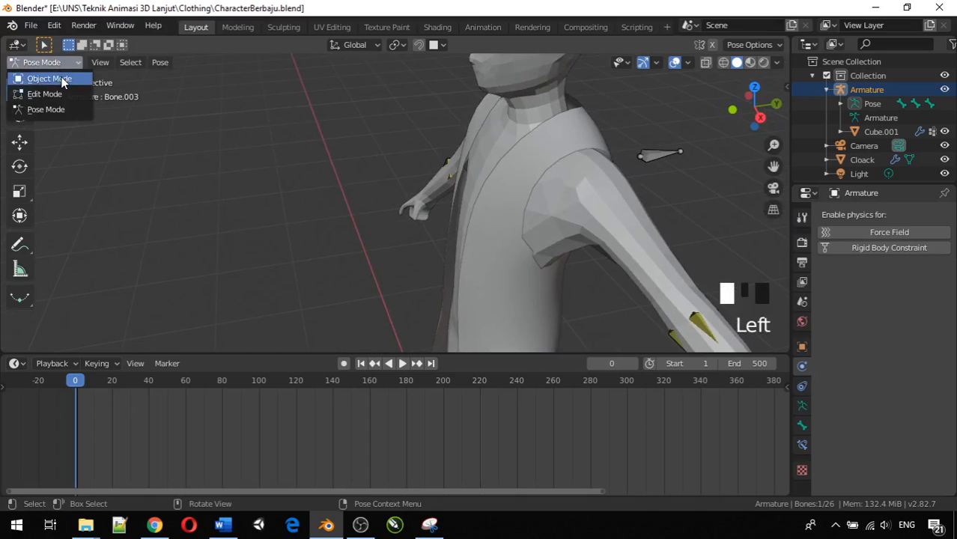
click(63, 78)
click(523, 171)
middle_drag(523, 171, 535, 199)
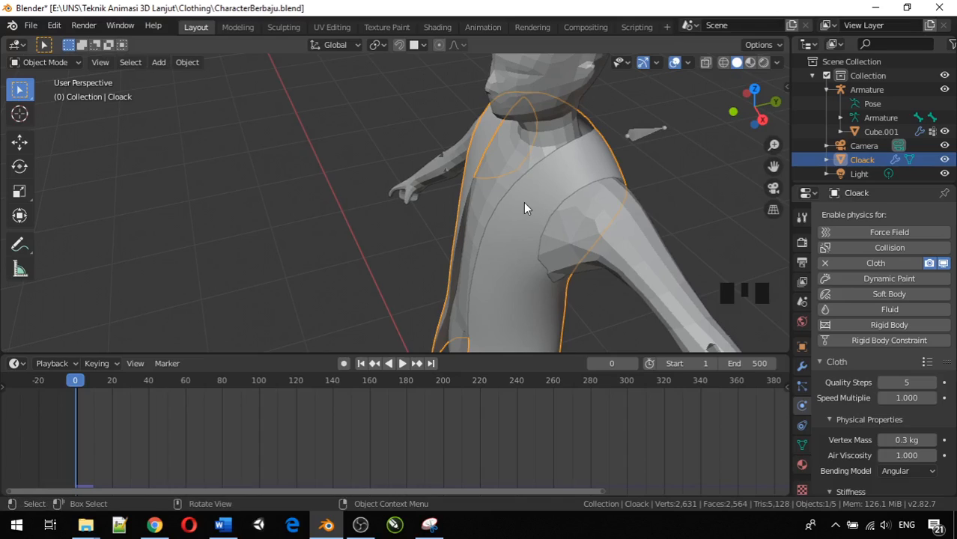
key(Tab)
Select the five vertices along the cloak's neckline and extrude them upward along the global Z axis to form a collar.
middle_drag(524, 201, 506, 194)
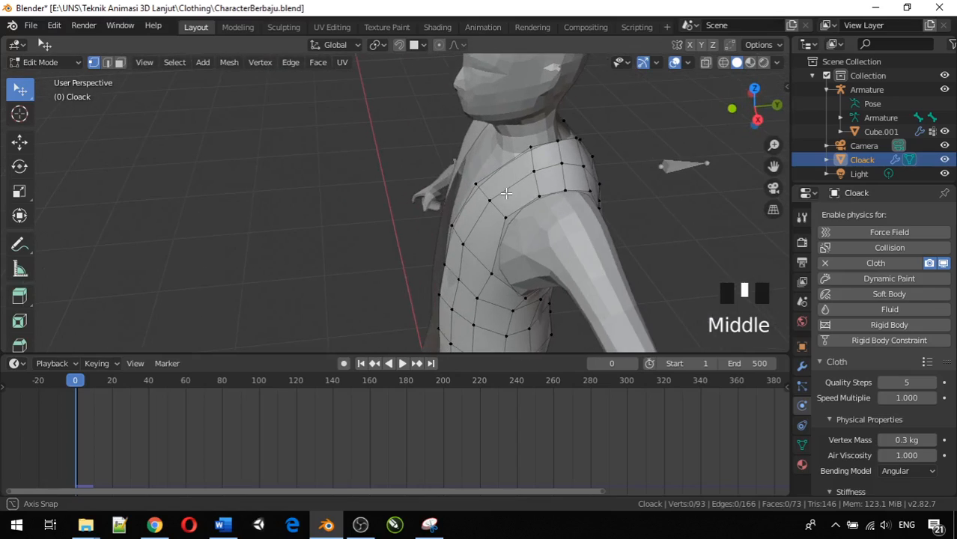
click(474, 183)
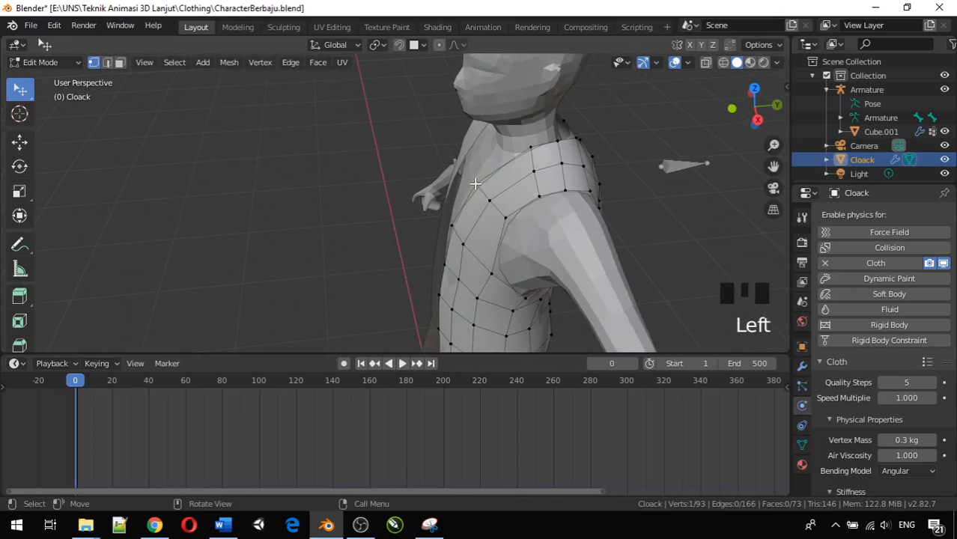
shift+click(557, 141)
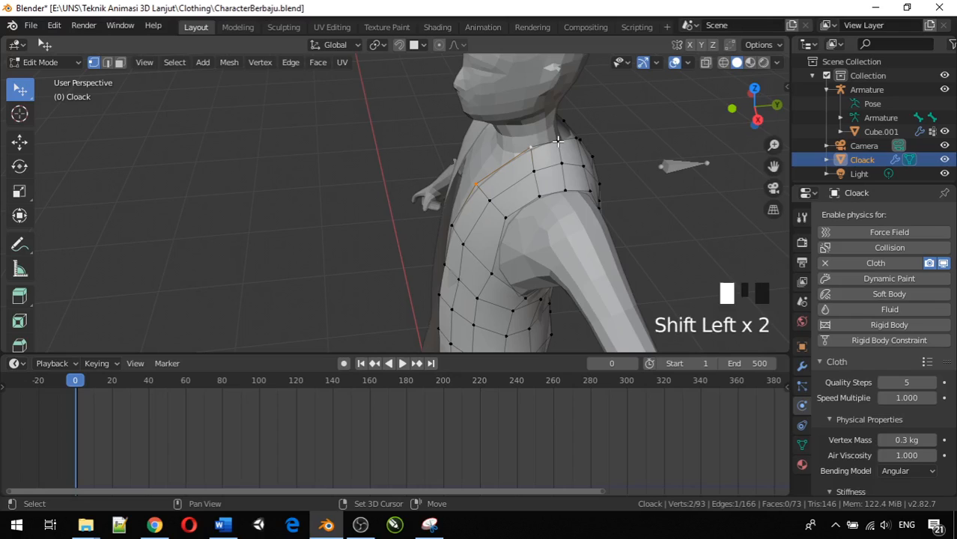
middle_drag(557, 141, 440, 210)
shift+click(384, 218)
shift+click(404, 205)
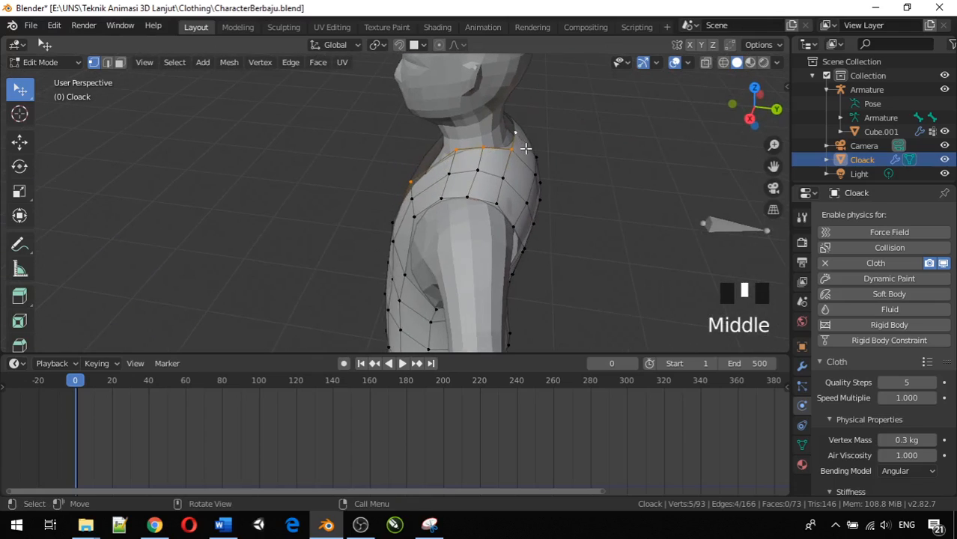
middle_drag(525, 148, 567, 126)
scroll(546, 133, down, 3)
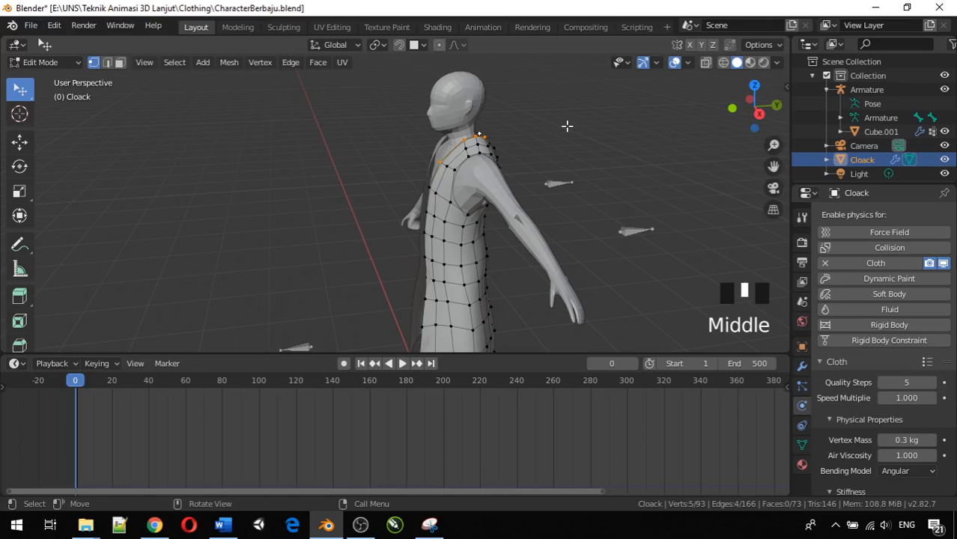
key(e)
key(z)
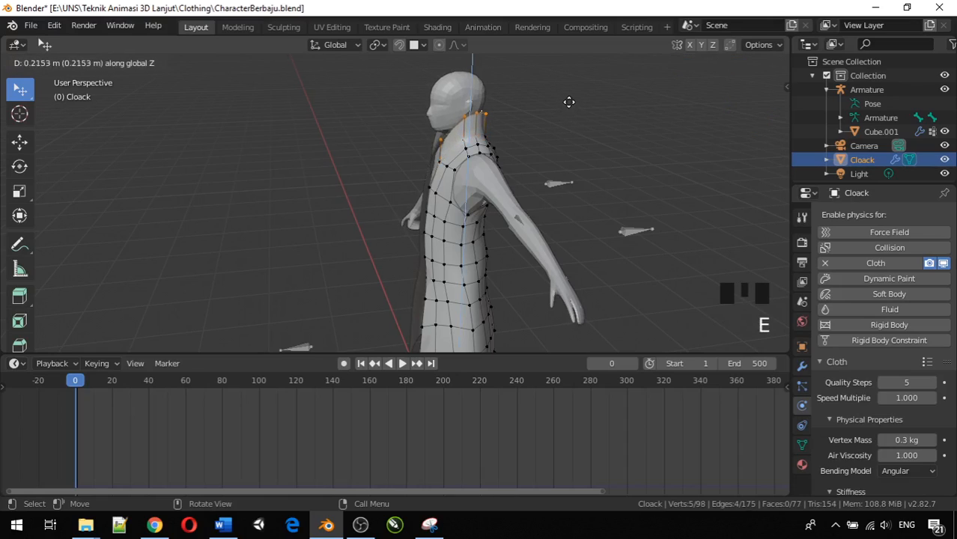
click(570, 94)
middle_drag(571, 93, 513, 120)
Add two horizontal loop cuts around the extruded collar, sliding them slightly along the edges.
middle_drag(443, 142, 472, 146)
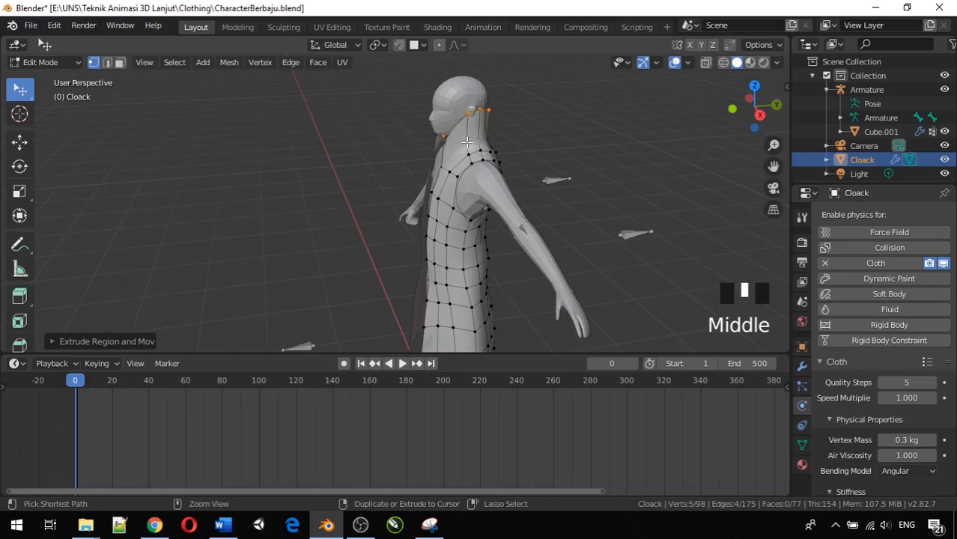
key(ctrl+r)
scroll(466, 141, up, 2)
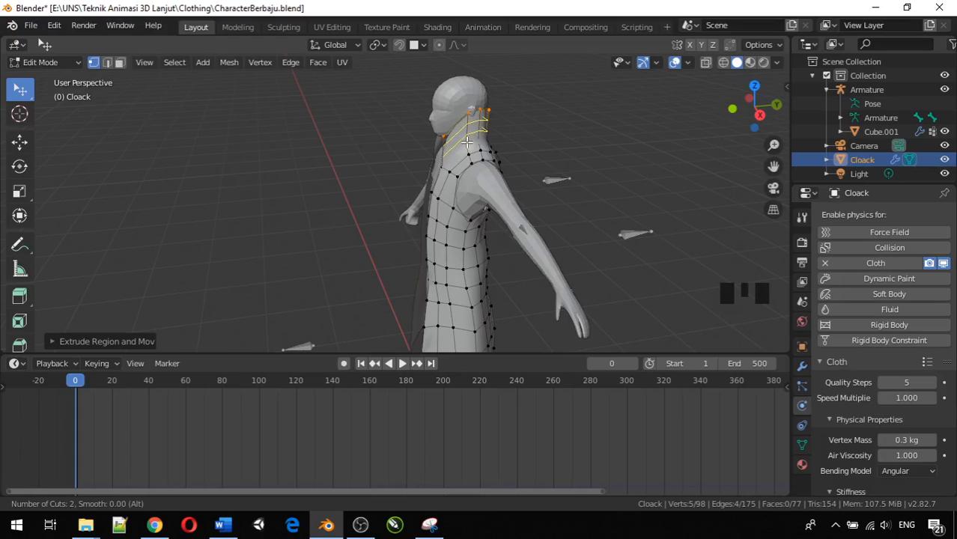
click(466, 141)
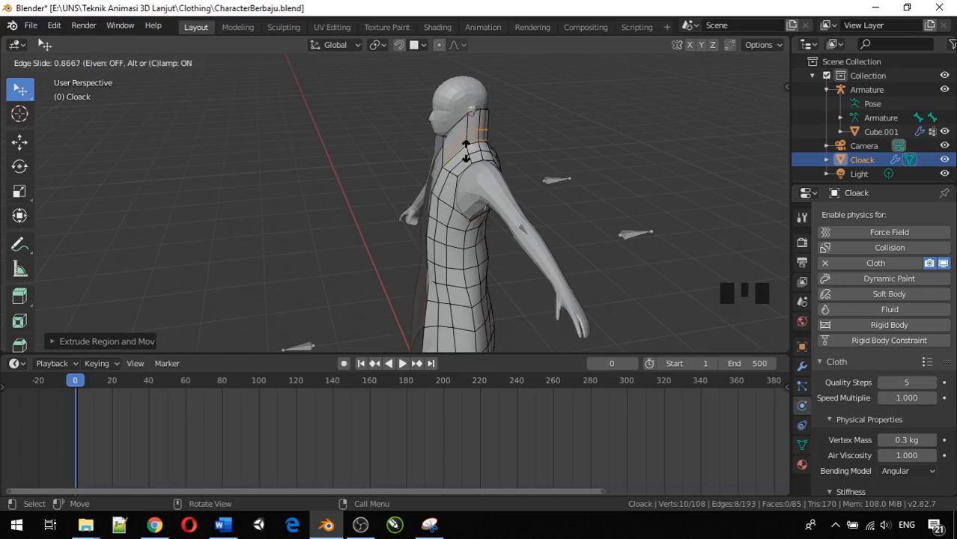
click(467, 142)
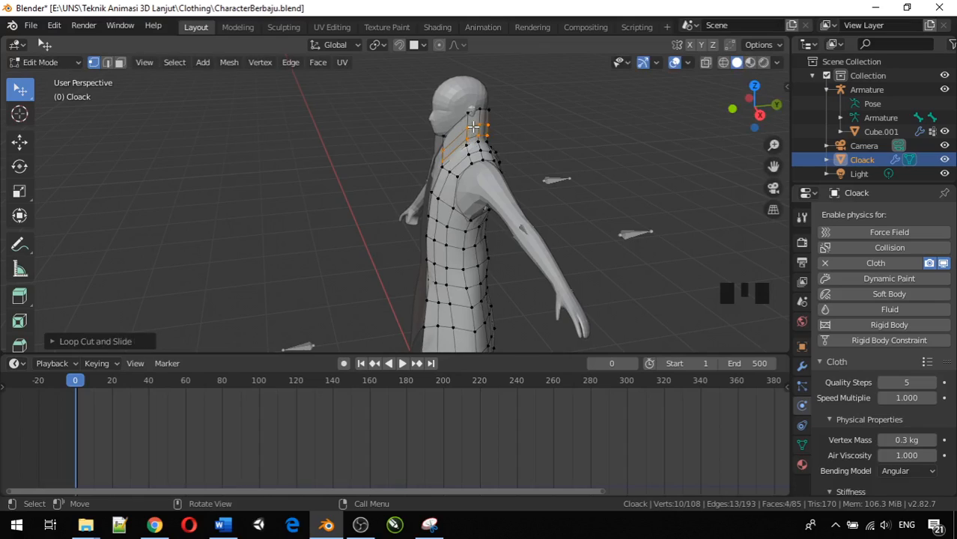
Select the upper of the two cut loops on the collar and lower it slightly along the Z axis.
click(473, 127)
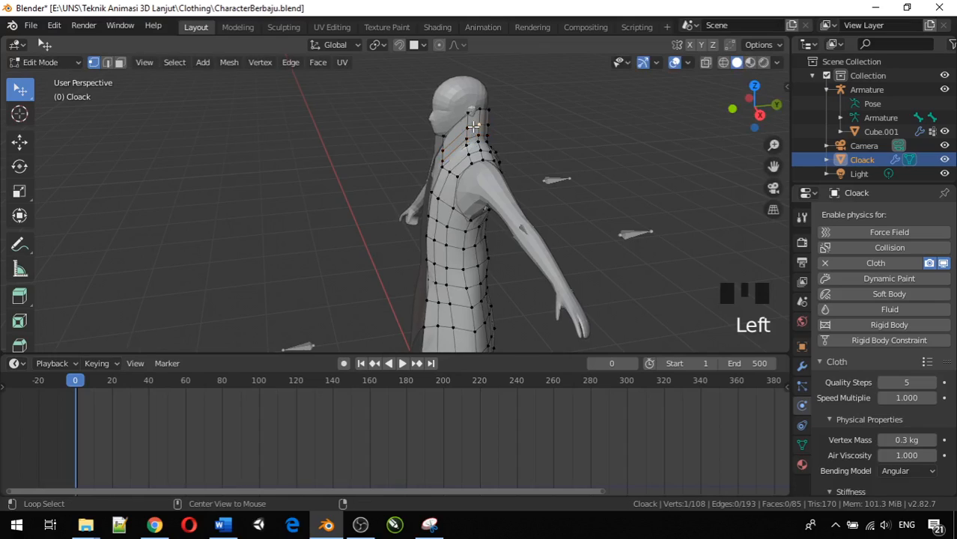
alt+click(473, 127)
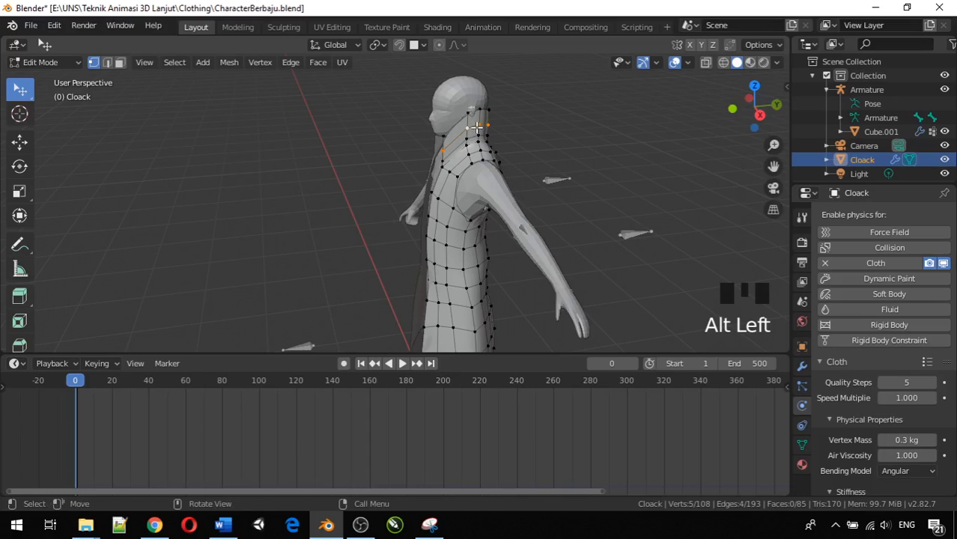
key(g)
key(z)
click(477, 130)
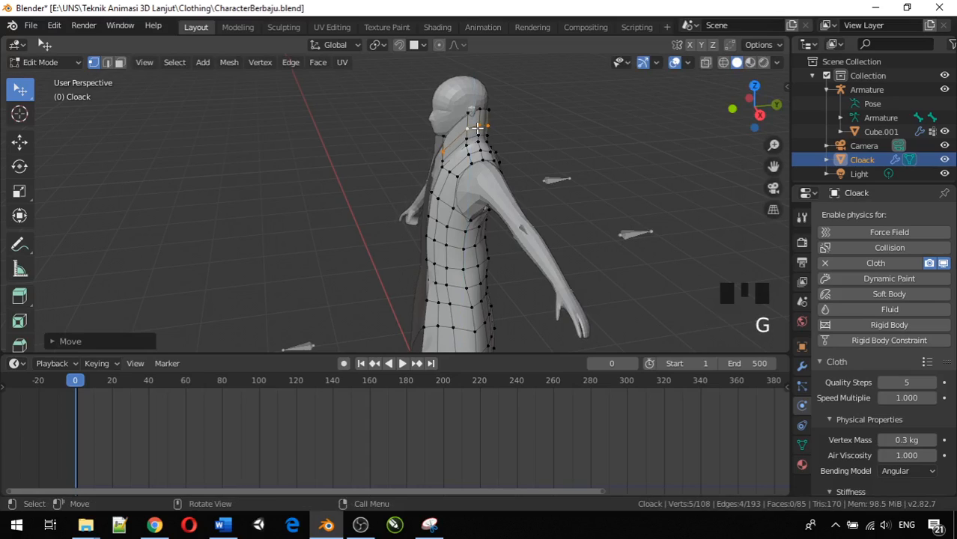
middle_drag(479, 131, 392, 127)
key(g)
key(z)
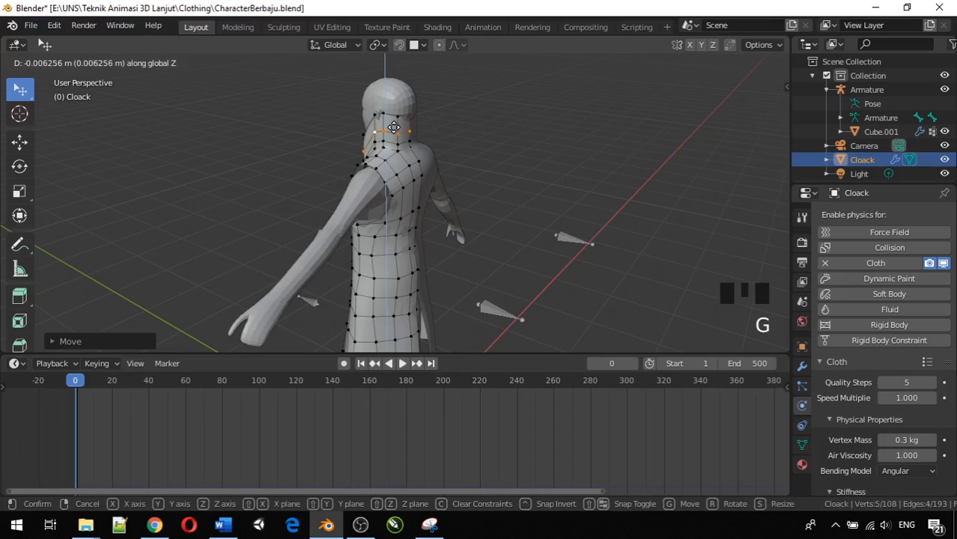
click(393, 131)
Select the front tip vertex of the collar's top edge and pull it outward along the global X axis by over 0.3 m.
middle_drag(394, 131, 589, 110)
click(459, 134)
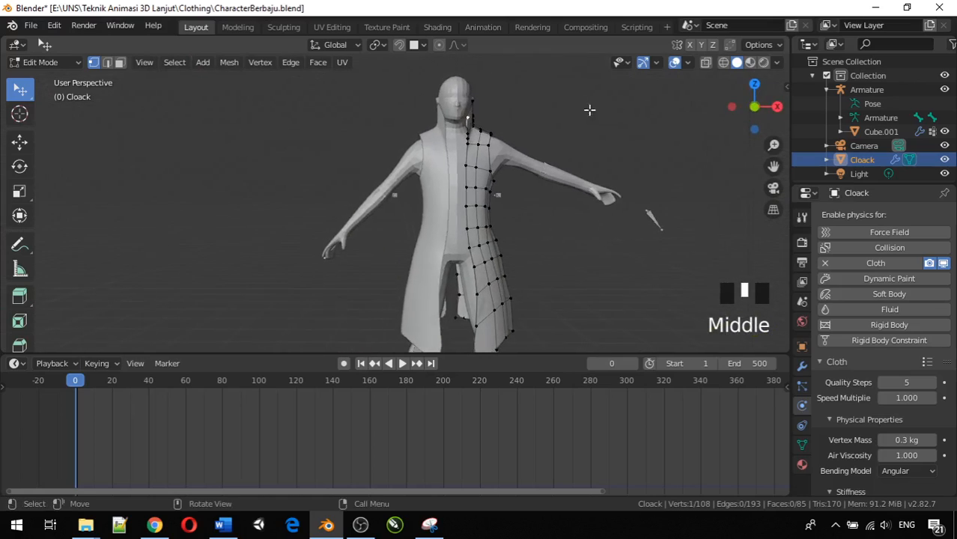
key(KP_3)
key(KP_1)
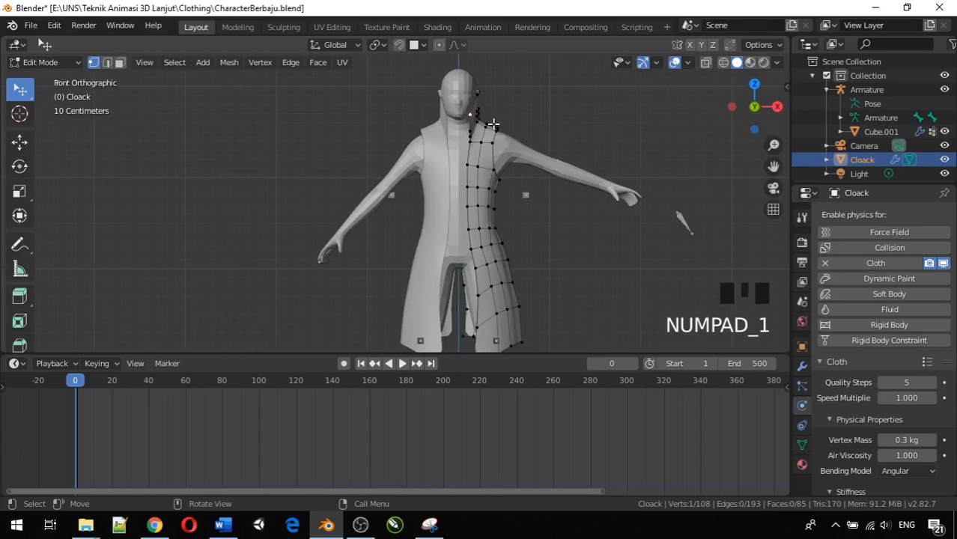
key(g)
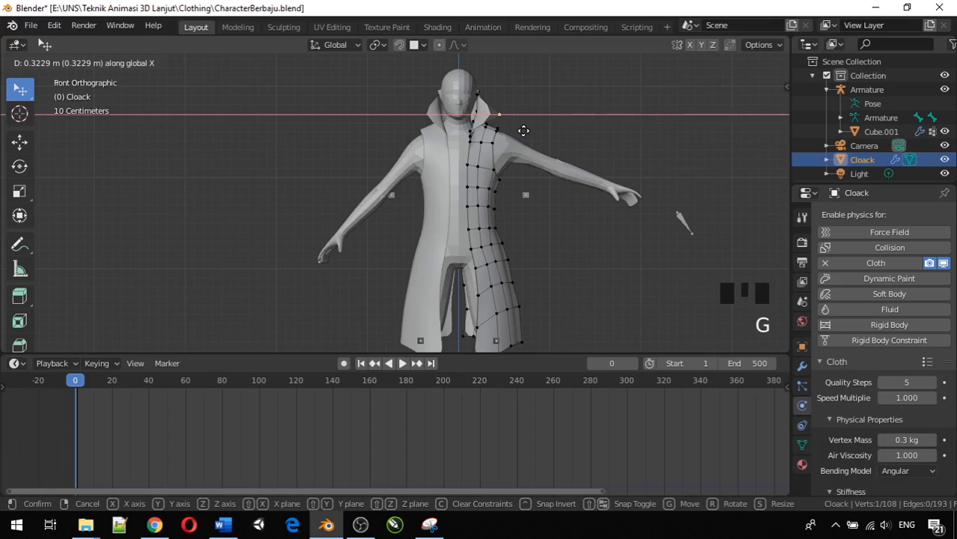
click(528, 130)
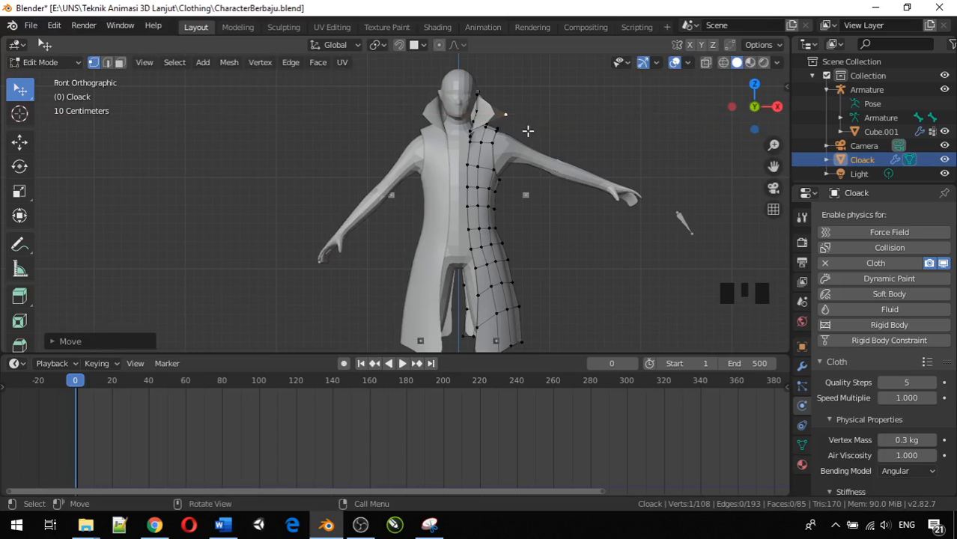
Select the second vertex from the front on the collar's top edge and move it outward along global X by about 0.17 m.
middle_drag(529, 132, 331, 163)
click(409, 111)
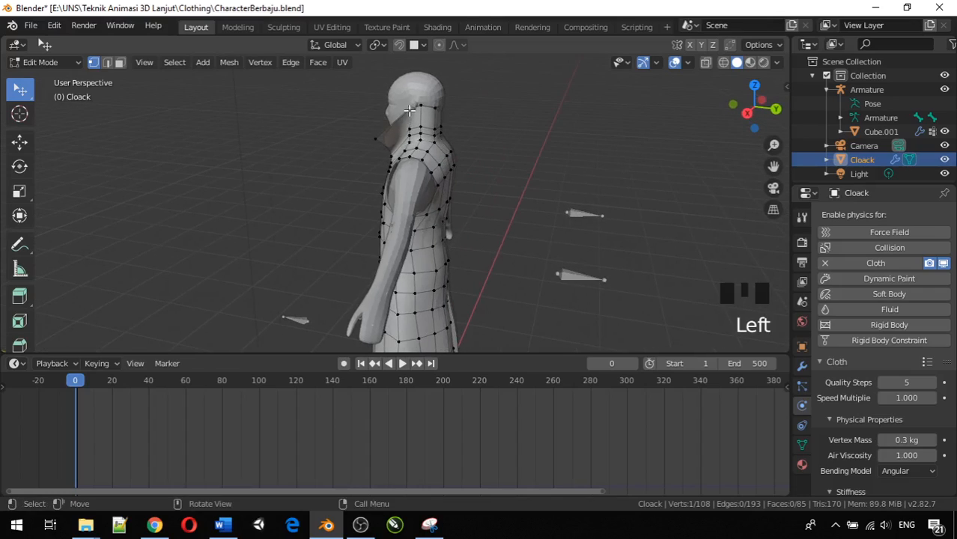
key(KP_1)
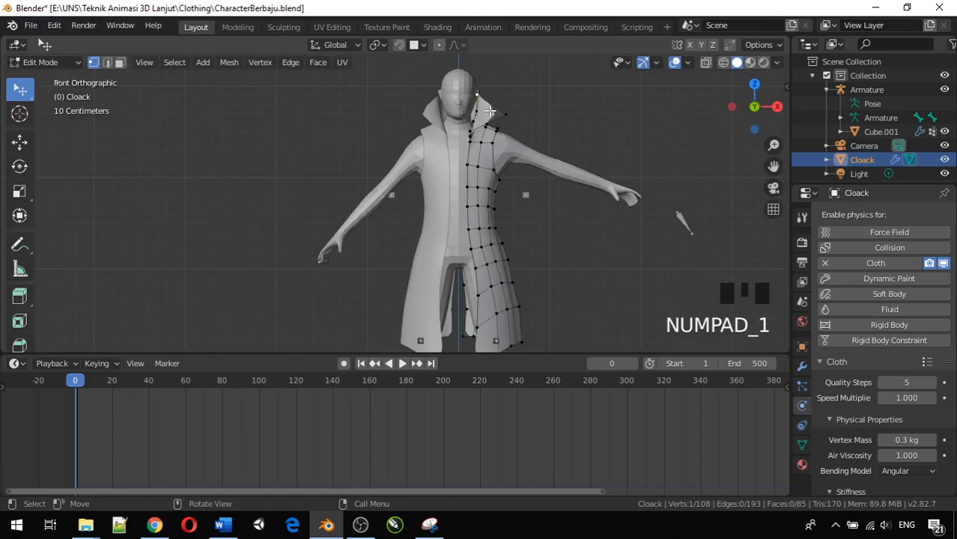
key(g)
key(x)
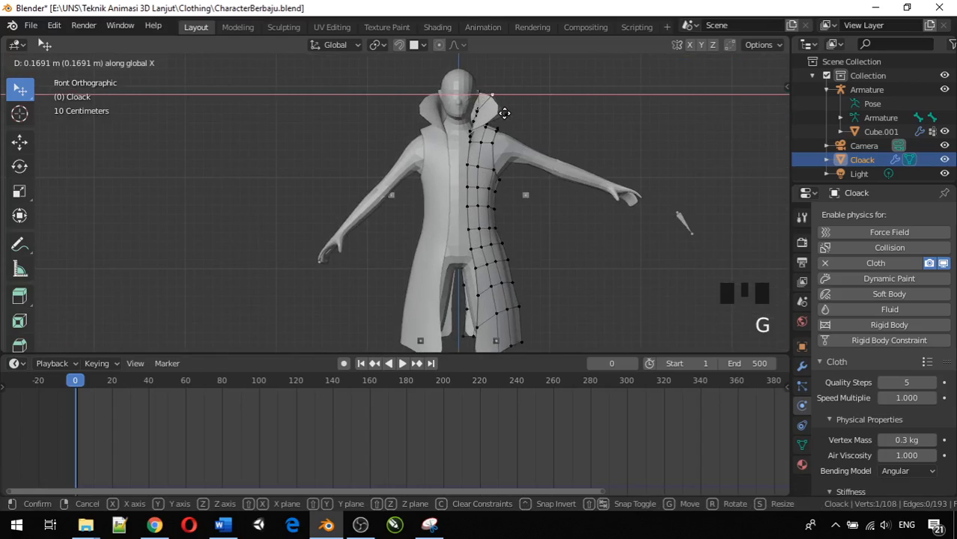
click(504, 112)
Select the third vertex from the front on the collar's top edge and shift it slightly outward in the back view.
middle_drag(504, 113, 281, 170)
click(337, 117)
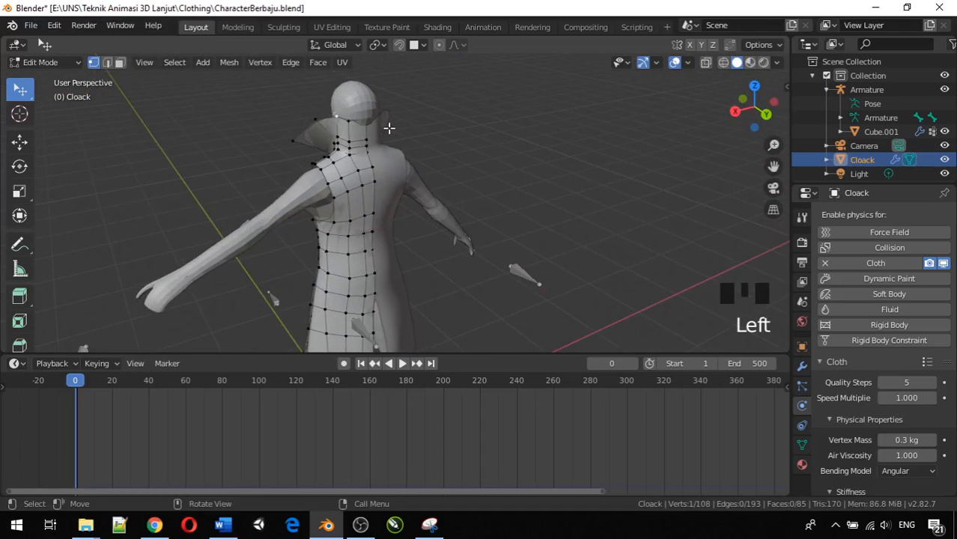
key(ctrl+KP_1)
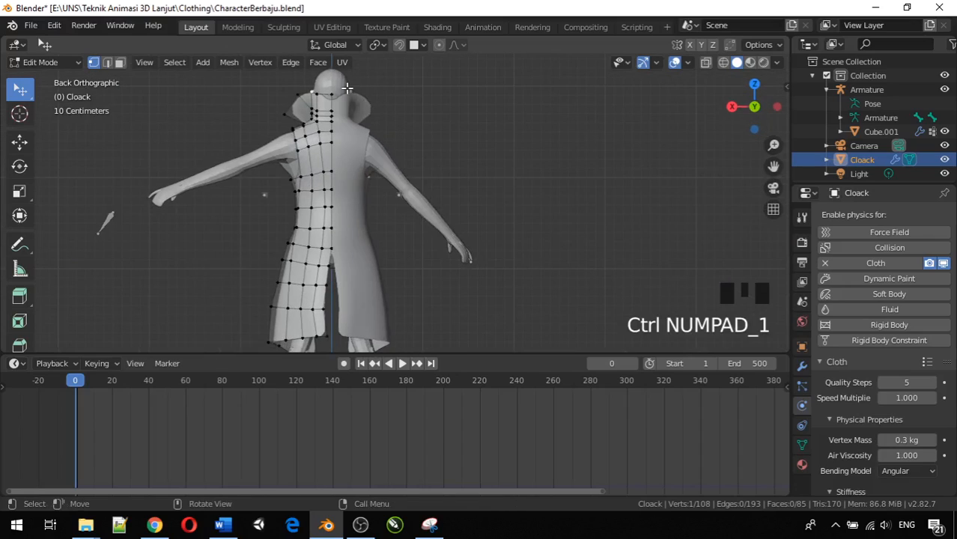
key(g)
click(336, 90)
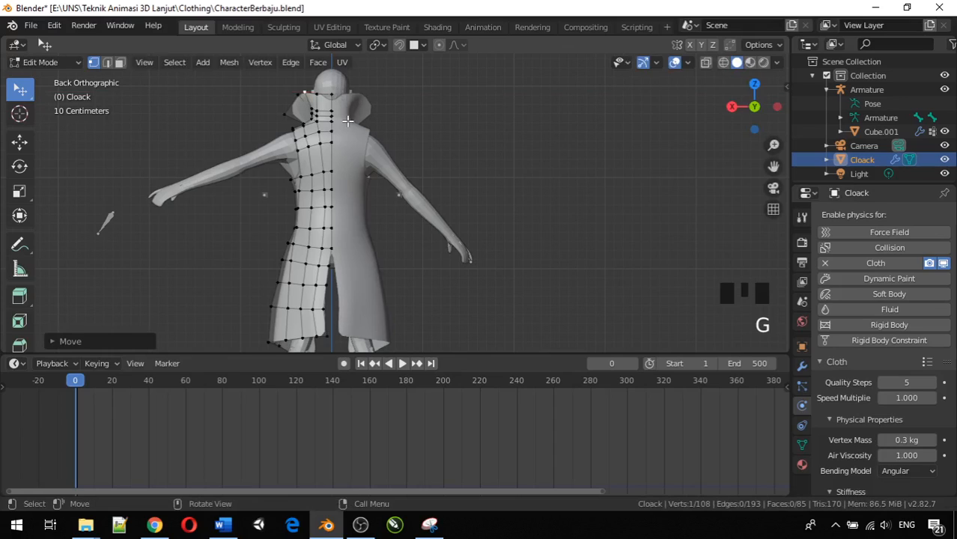
Select the collar's top-edge vertex next to the center back and nudge it slightly outward.
middle_drag(337, 91, 379, 166)
click(308, 84)
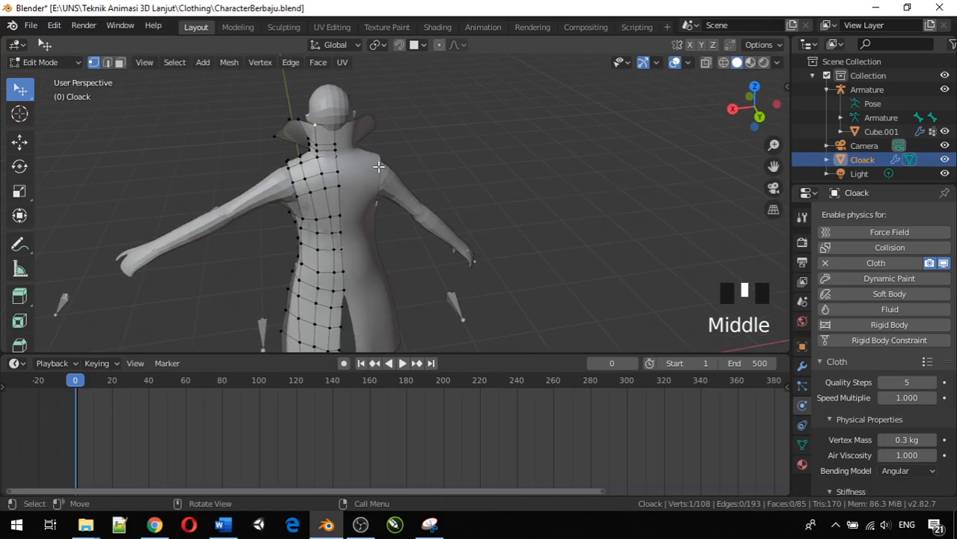
key(g)
click(376, 166)
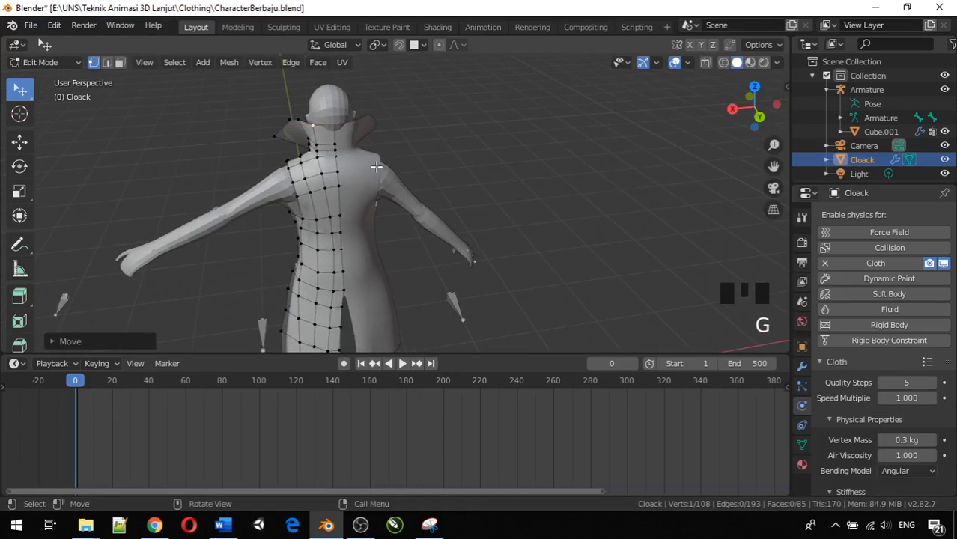
Move the top-edge vertex beside the collar's center back rearward along the global Y axis by about 0.1 m.
middle_drag(376, 166, 490, 143)
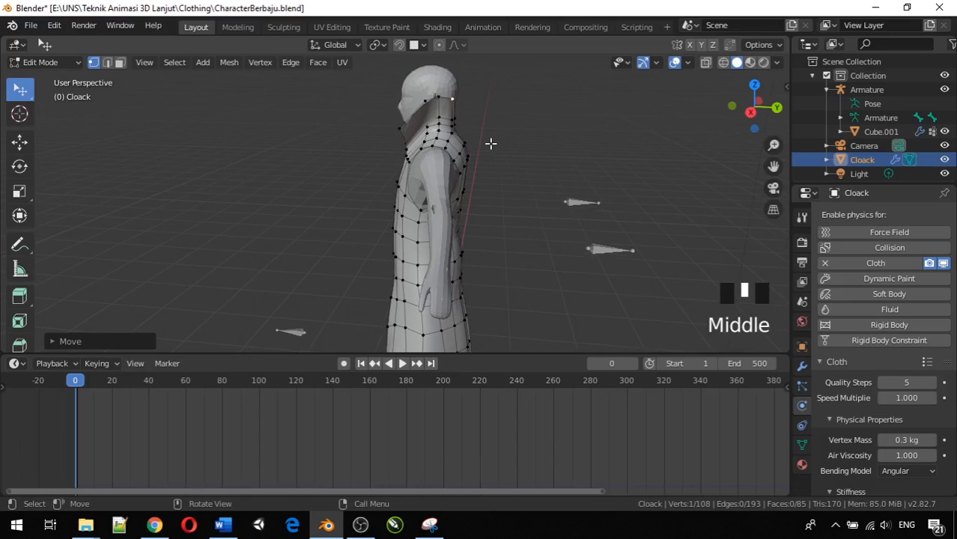
key(KP_3)
scroll(490, 143, up, 2)
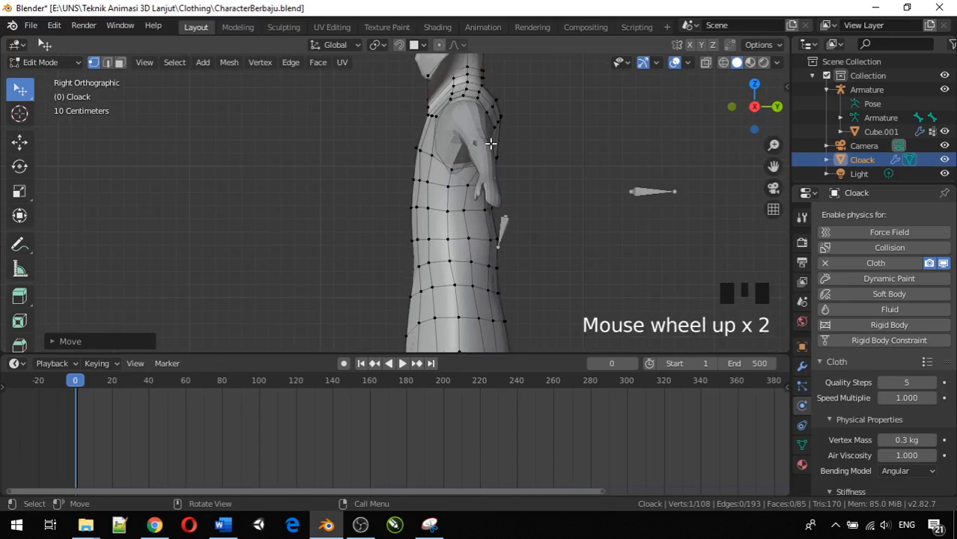
scroll(490, 143, down, 1)
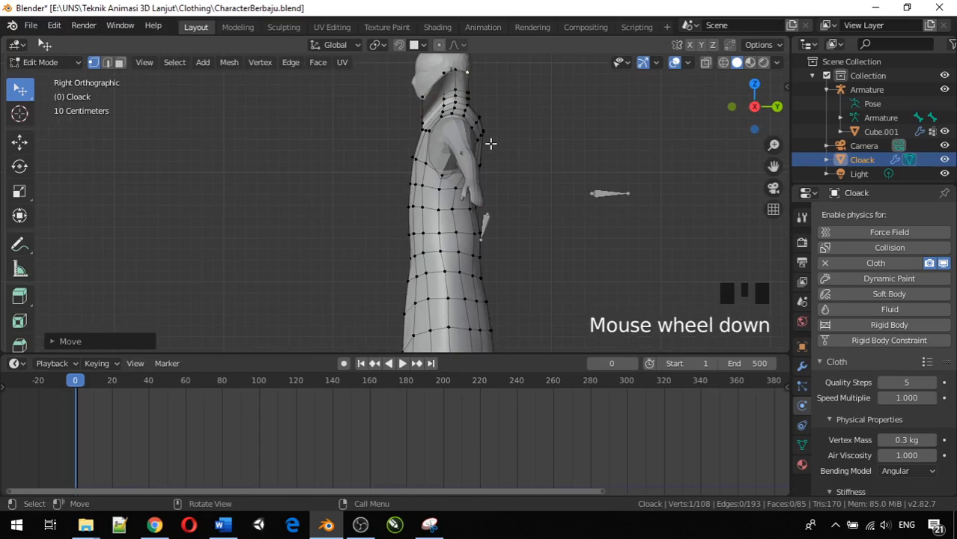
click(470, 75)
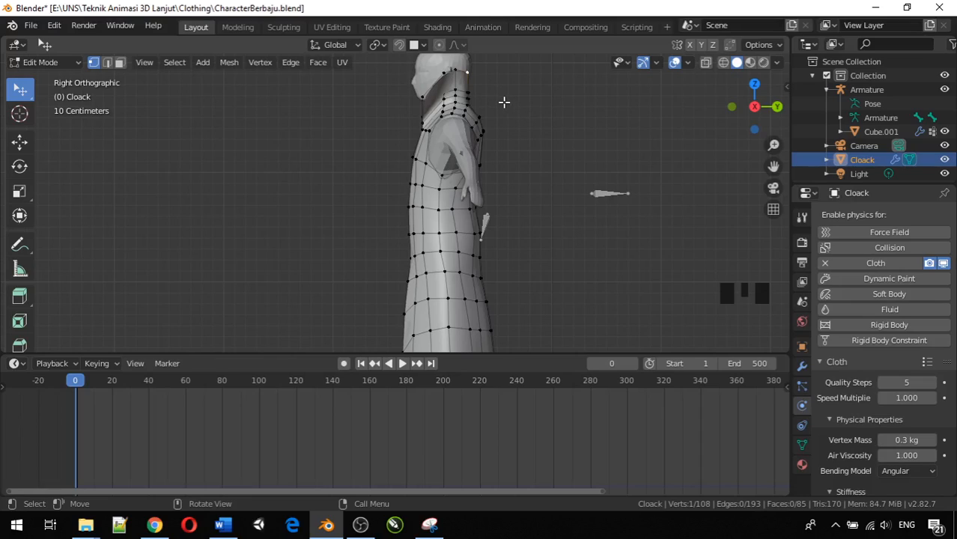
key(g)
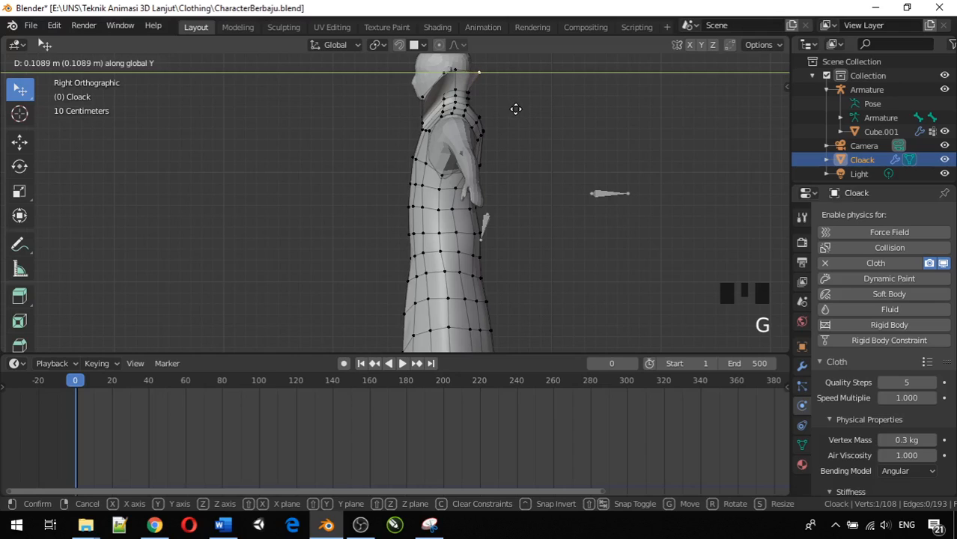
click(513, 107)
Select the center-back vertex of the collar's top edge and pull it rearward along the global Y axis by over 0.11 m.
middle_drag(513, 107, 388, 138)
click(333, 90)
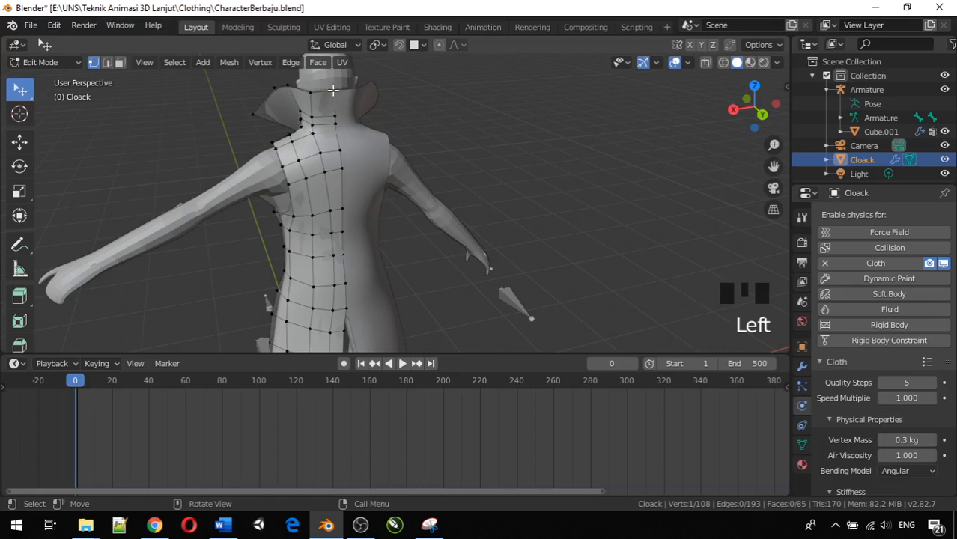
middle_drag(355, 101, 341, 182)
scroll(336, 143, up, 3)
click(316, 201)
key(g)
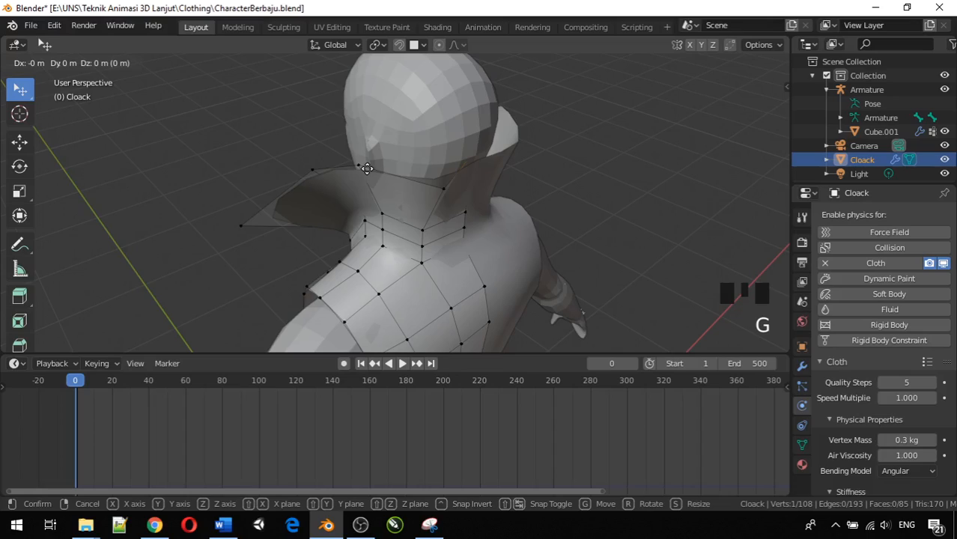
key(y)
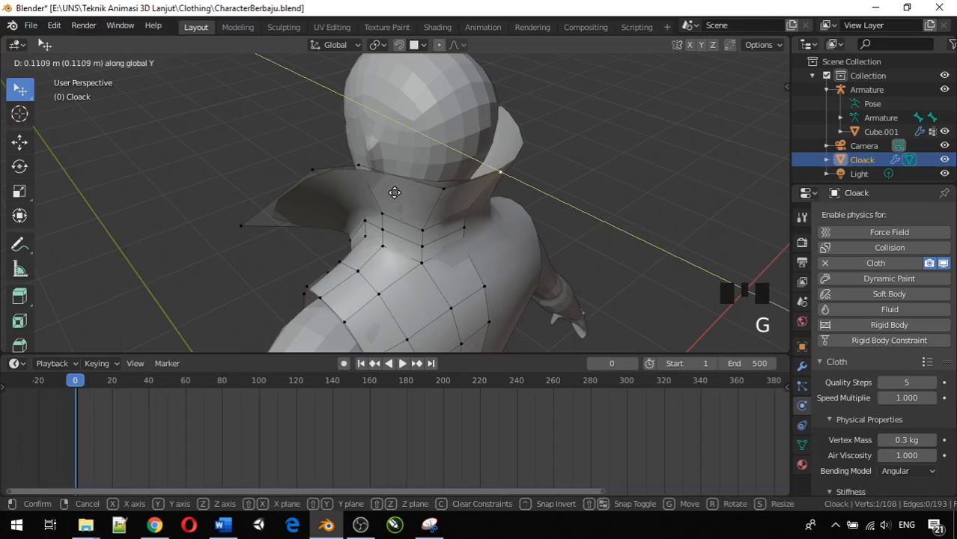
click(400, 202)
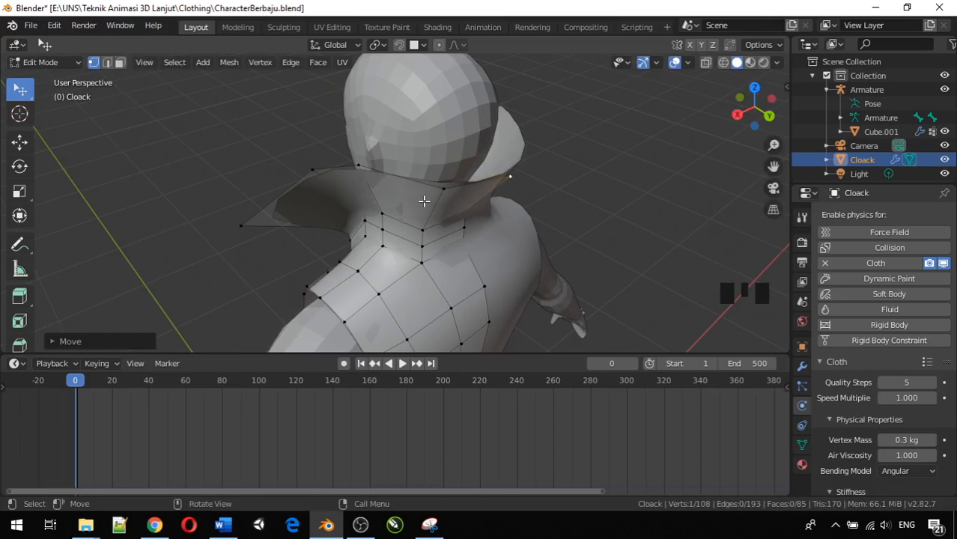
Select the second vertex from the front on the collar's top edge and lower it along global Z by about 0.13 m.
middle_drag(425, 196, 442, 177)
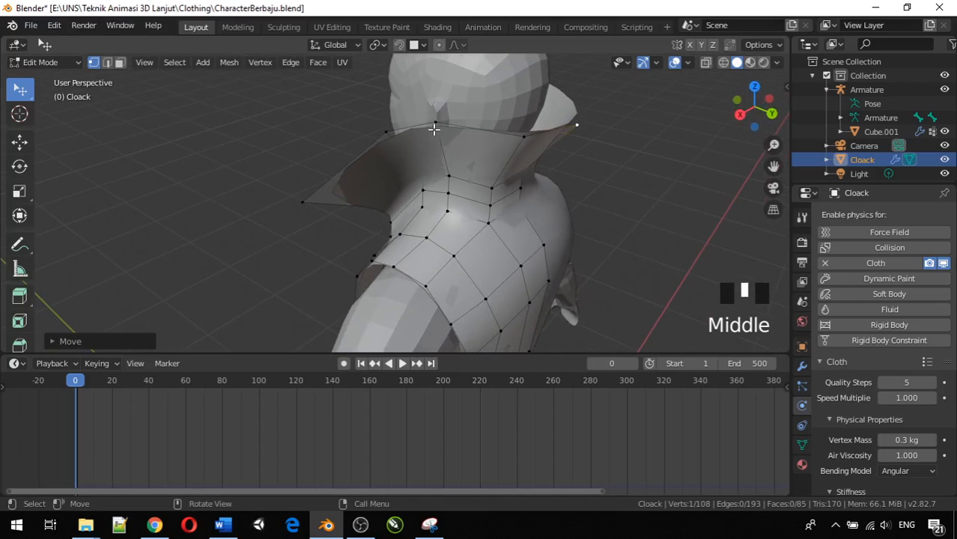
click(435, 121)
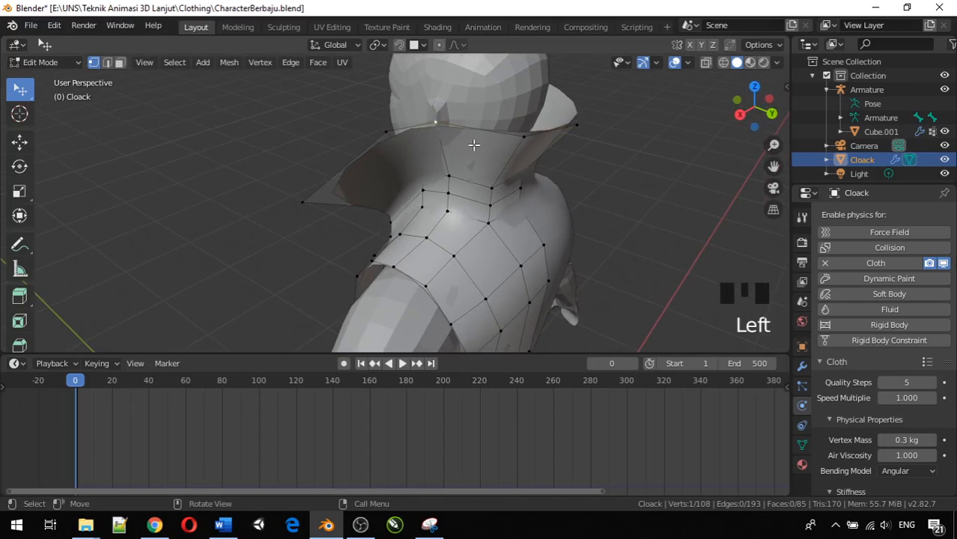
key(KP_1)
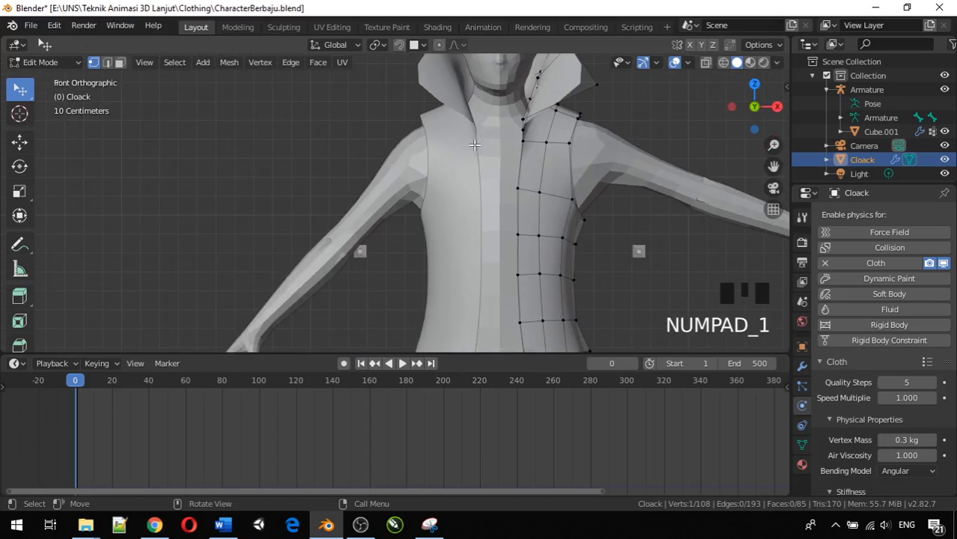
scroll(474, 144, down, 3)
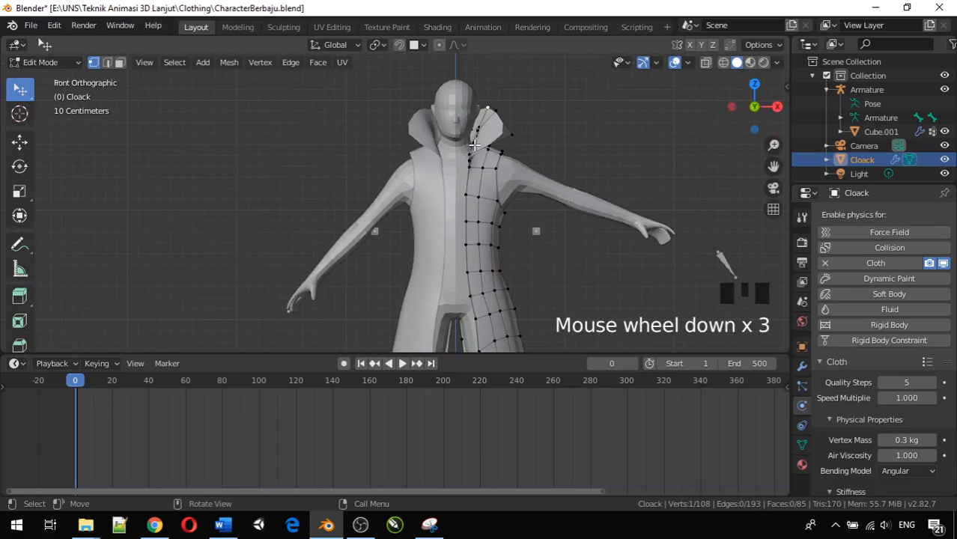
scroll(423, 72, up, 1)
click(518, 93)
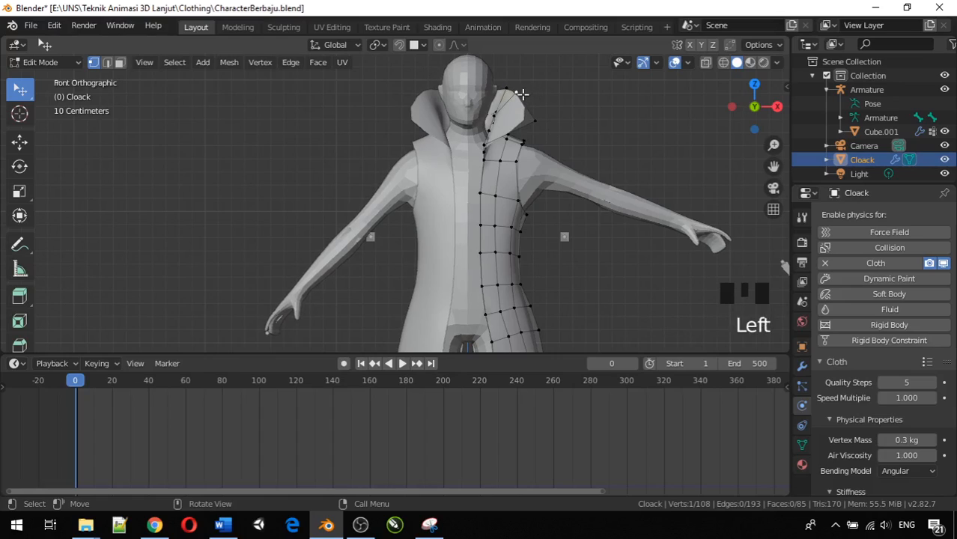
key(g)
key(z)
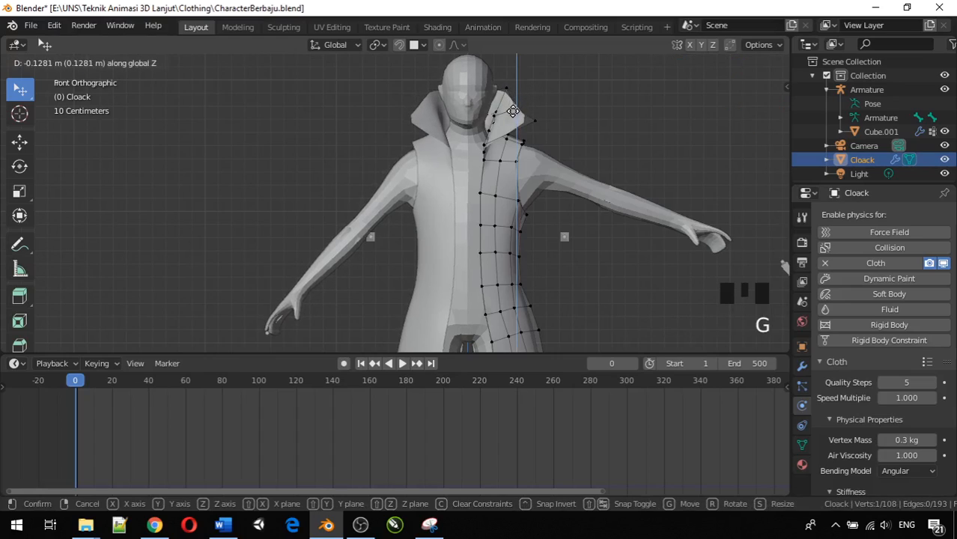
Lower the third vertex from the front on the collar's top edge along global Z, roughly level with the second.
click(512, 90)
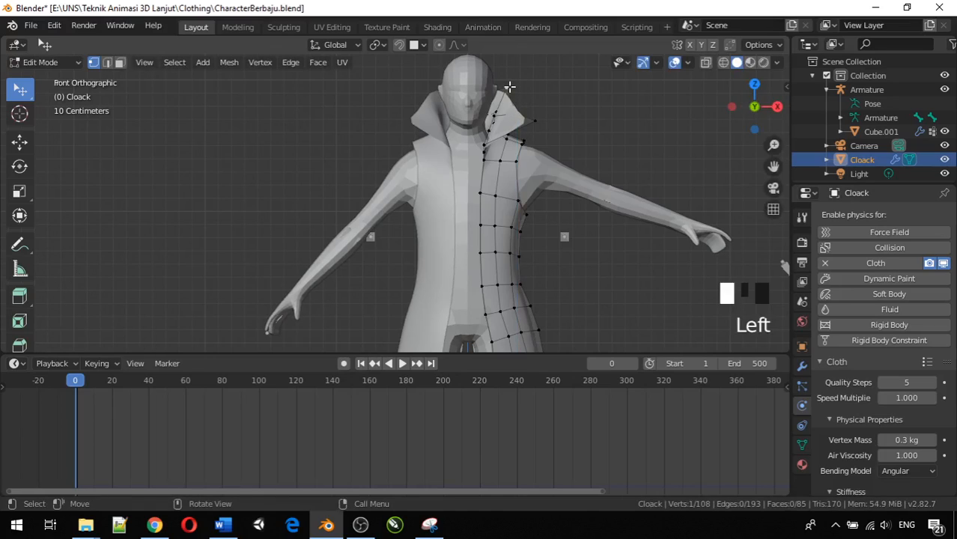
key(g)
key(z)
click(515, 110)
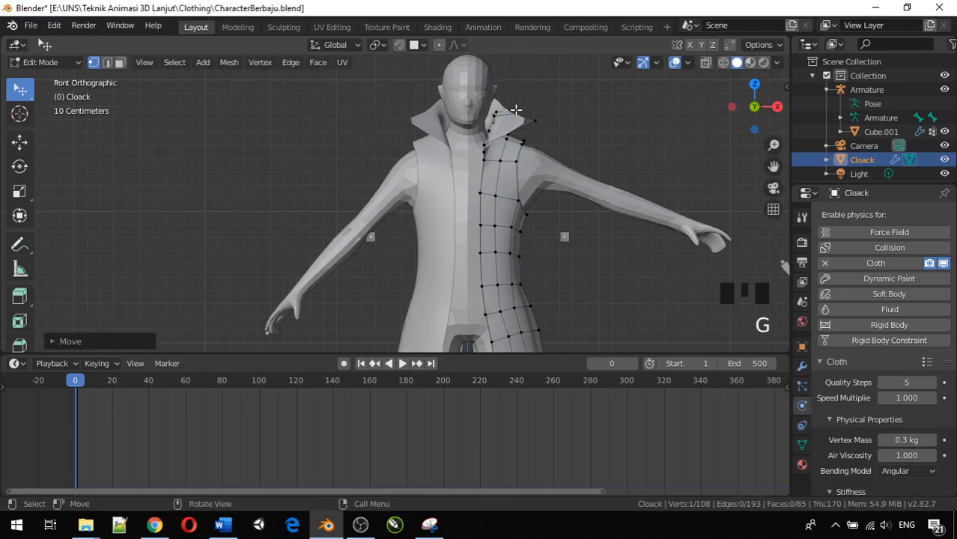
Lower the two rearmost vertices of the collar's top edge along global Z, the one beside the center back by about 0.16 m.
middle_drag(513, 111, 293, 157)
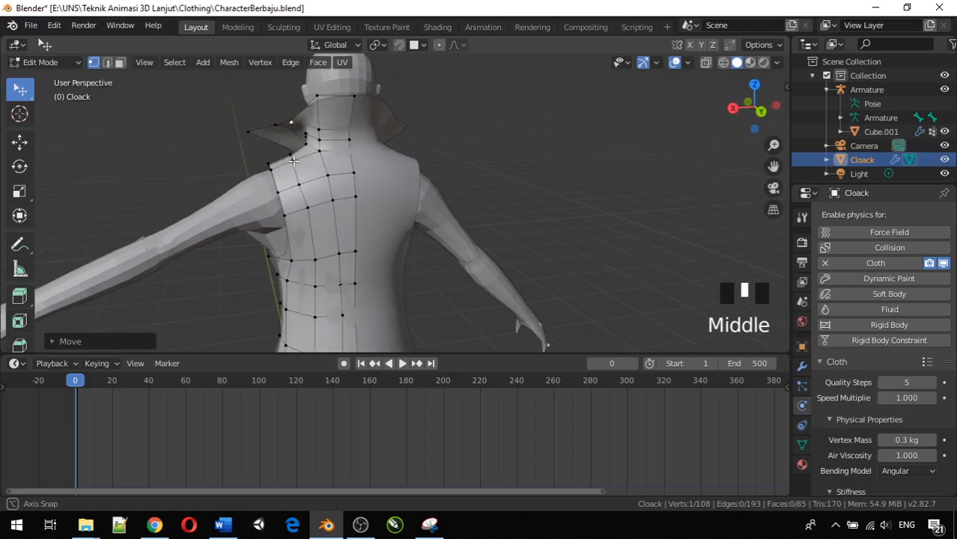
click(318, 90)
key(g)
key(z)
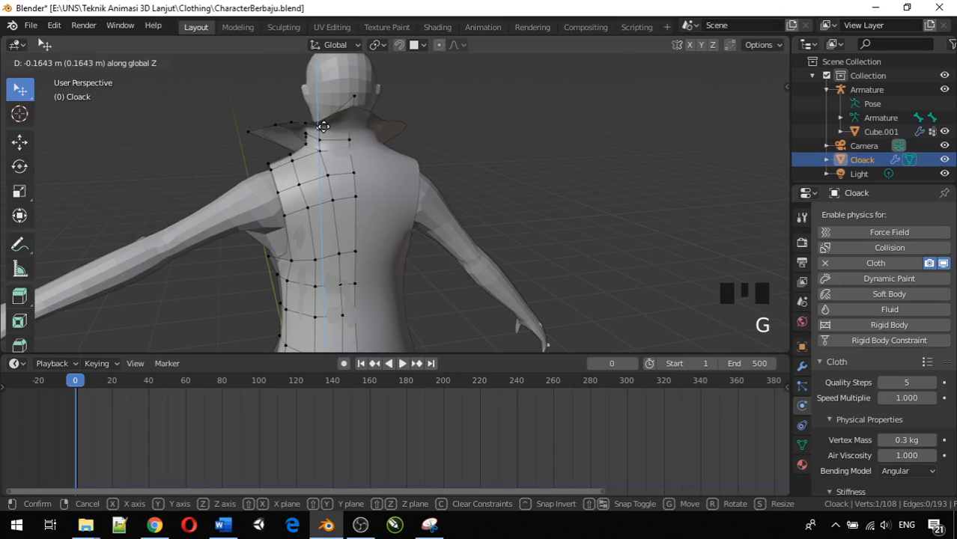
click(323, 125)
key(g)
key(z)
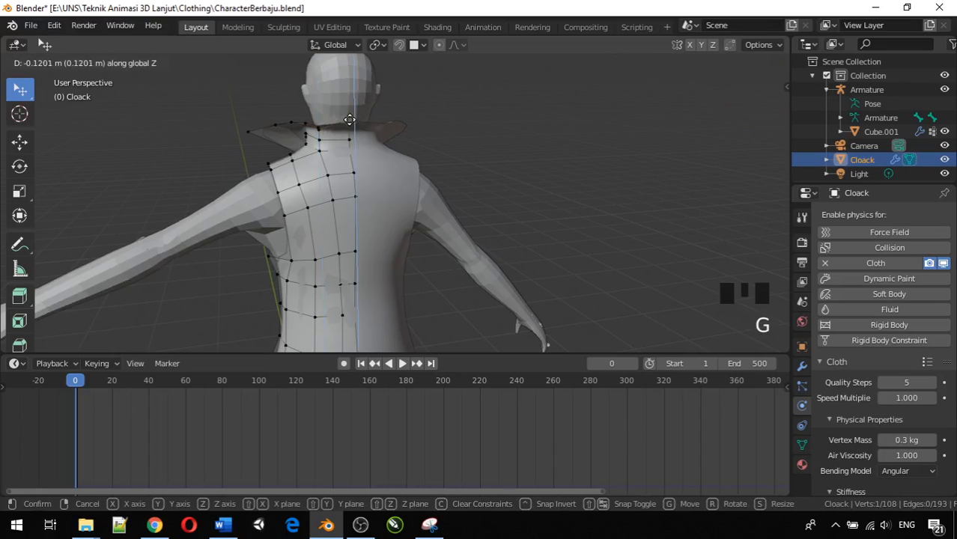
click(343, 148)
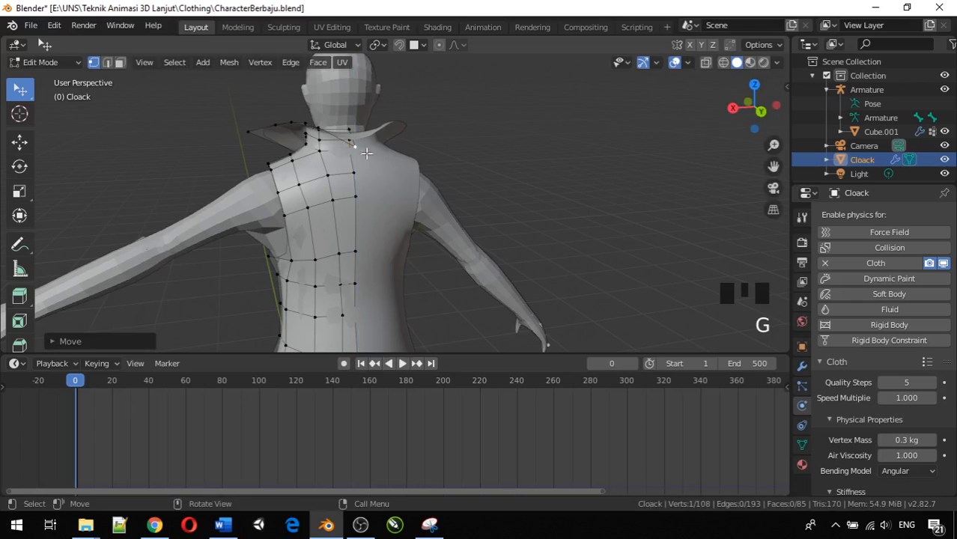
Return the timeline to frame 0 and switch the cloak from Edit Mode to Object Mode.
middle_drag(343, 148, 626, 177)
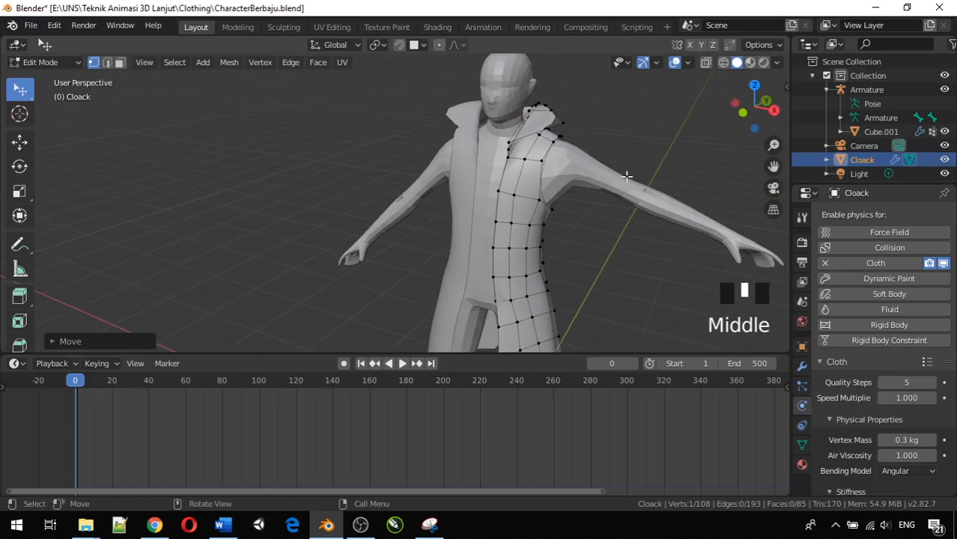
key(space)
key(space)
key(Left)
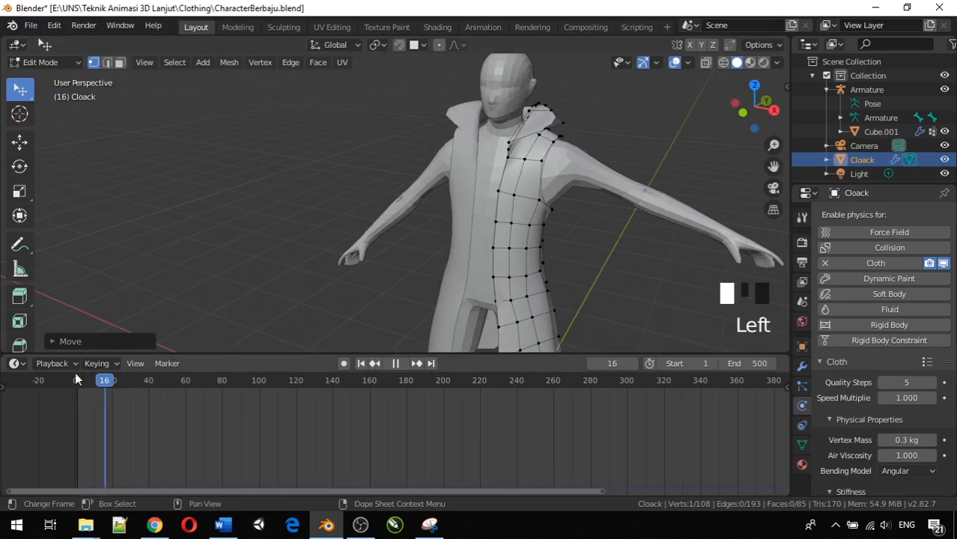
click(57, 62)
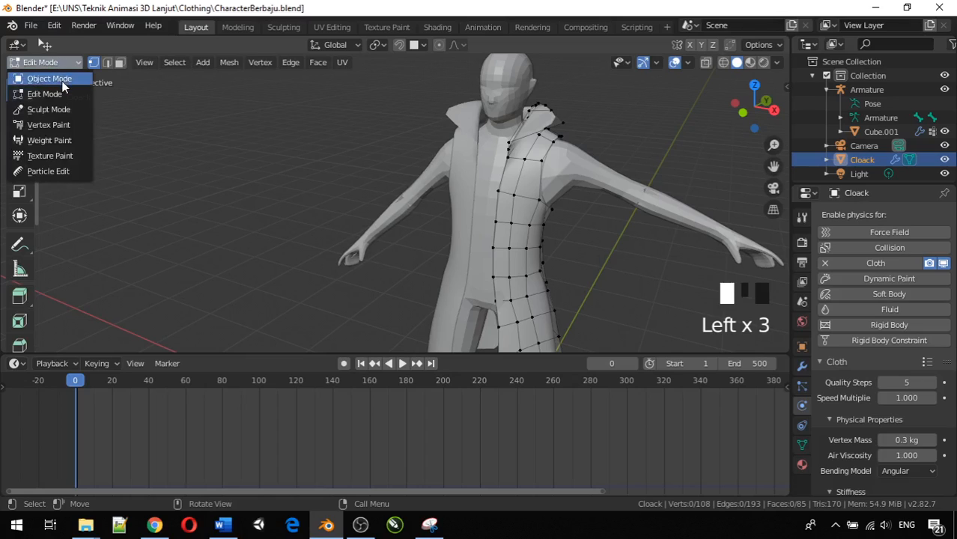
click(42, 79)
Play the cloak's cloth simulation, examine how the collar drapes from the front, and return to frame 0.
middle_drag(129, 95, 315, 132)
key(space)
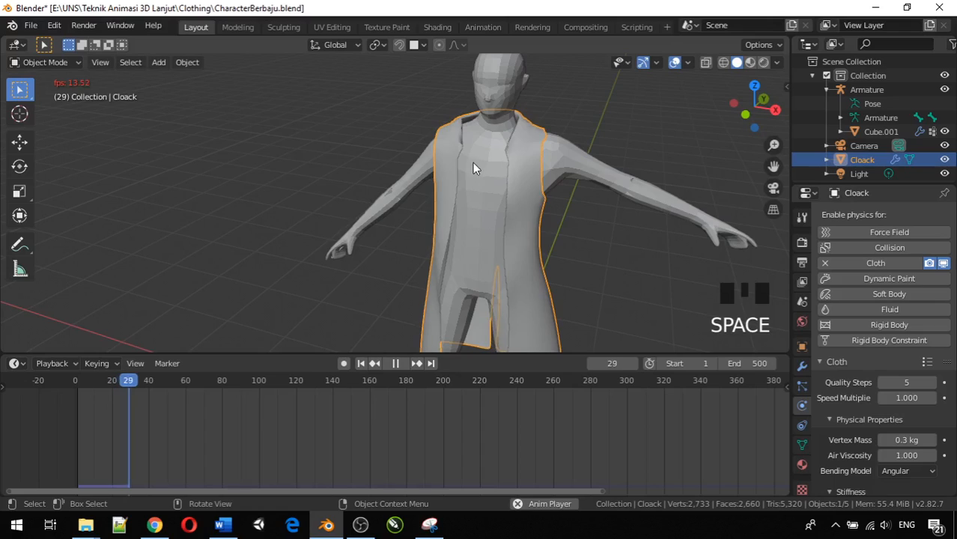
middle_drag(472, 162, 512, 159)
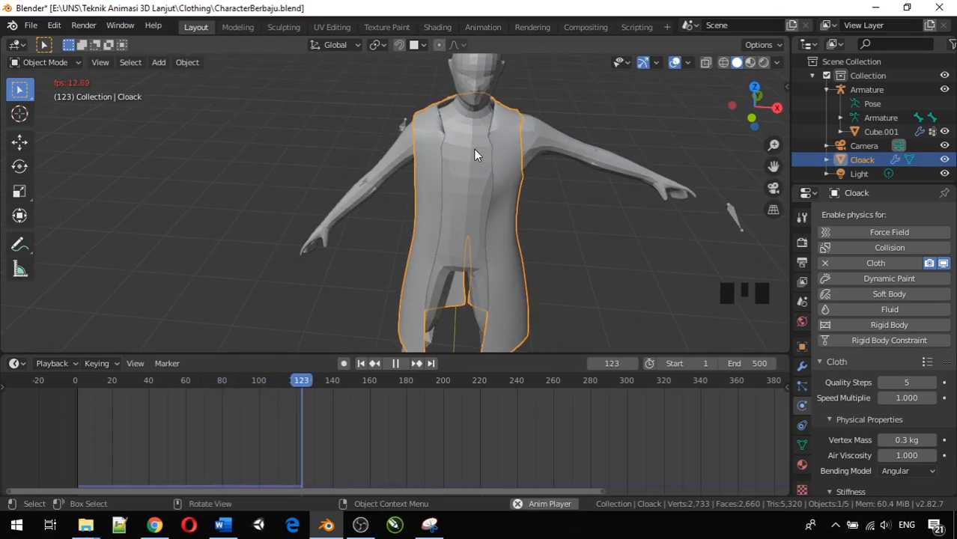
middle_drag(457, 163, 434, 171)
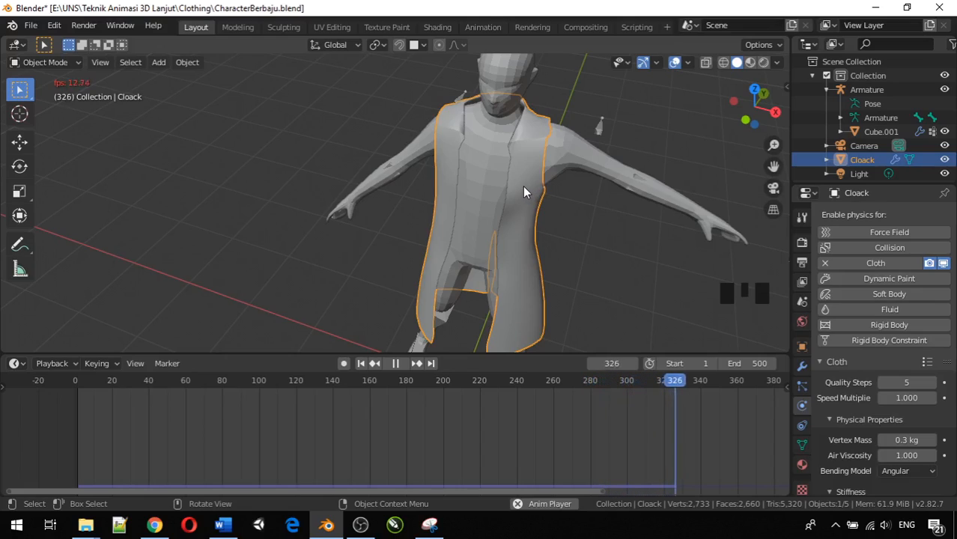
click(534, 158)
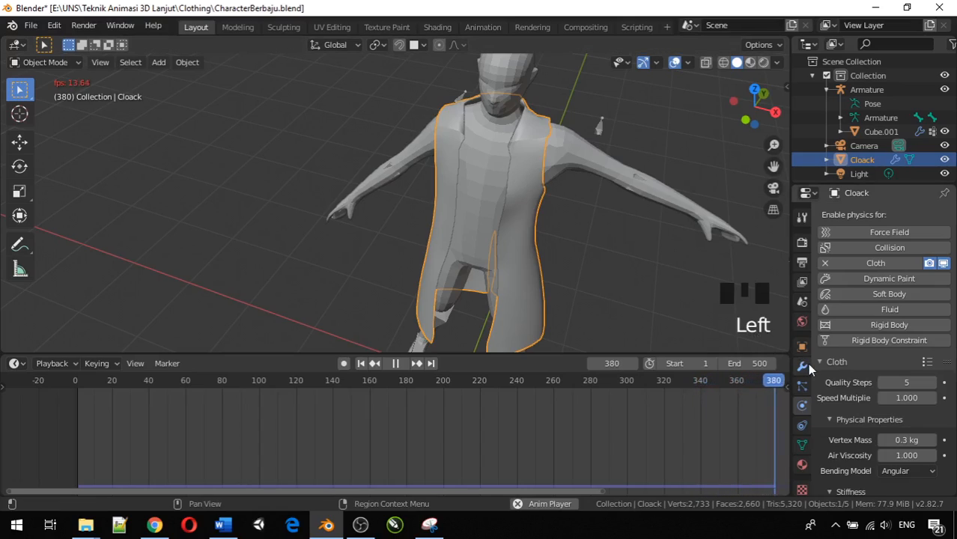
key(space)
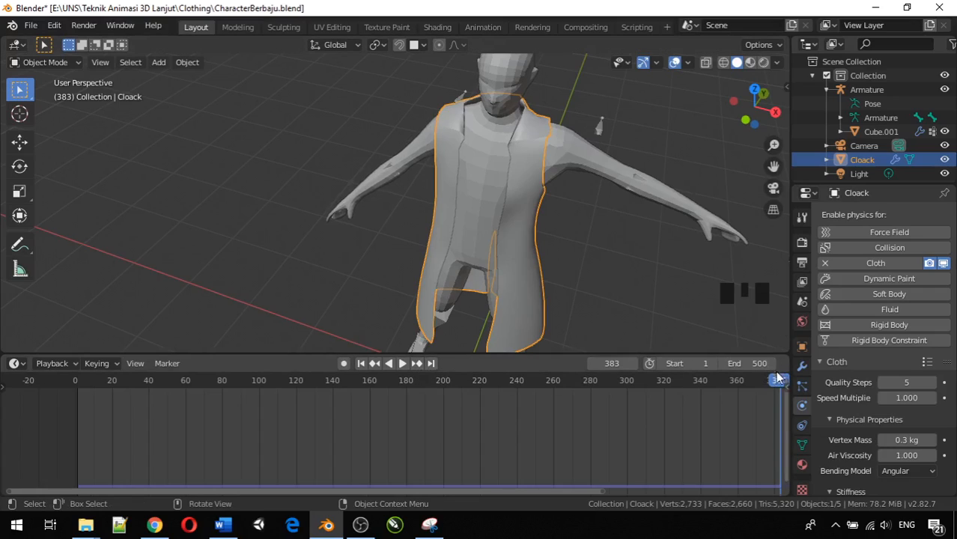
click(76, 428)
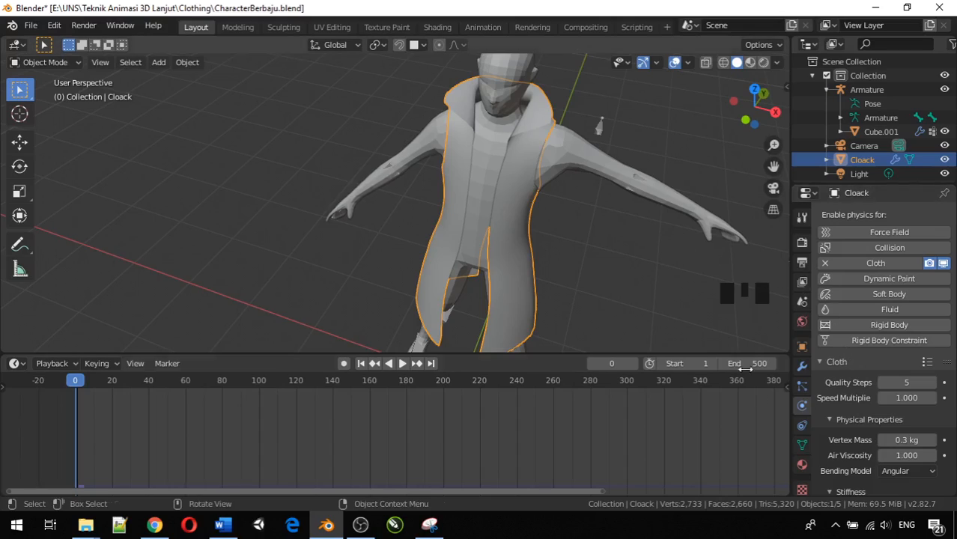
Review the cloak's cloth physics settings, from the physical properties and stiffness values down to the cache.
click(802, 406)
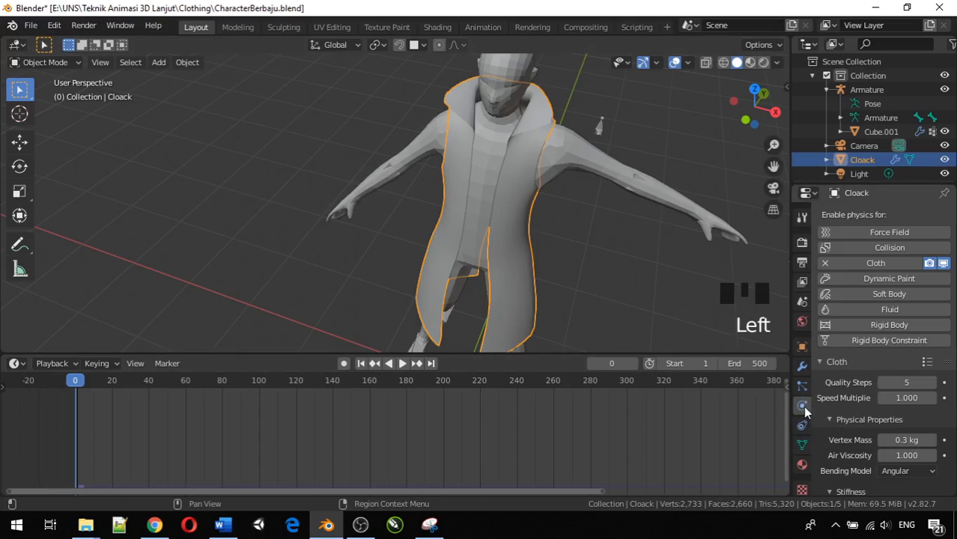
click(535, 146)
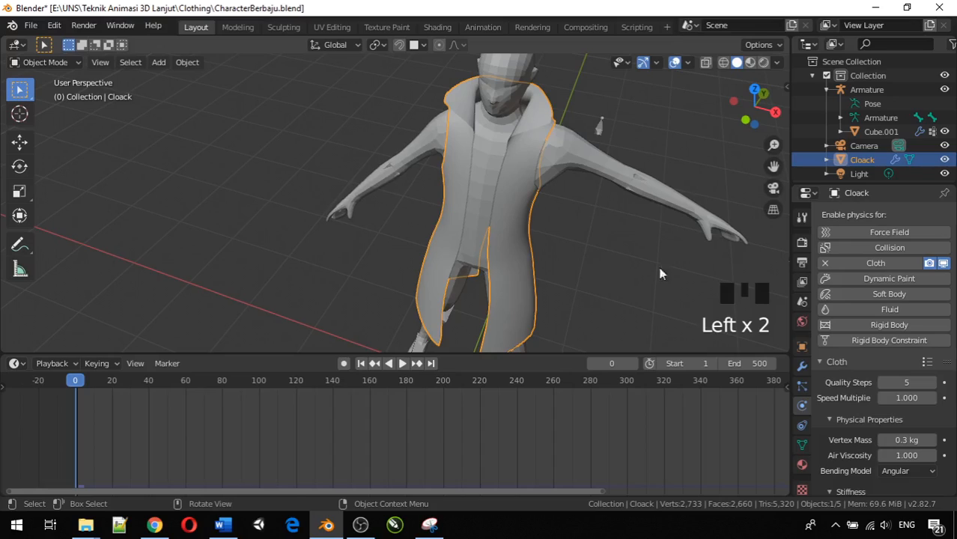
click(799, 408)
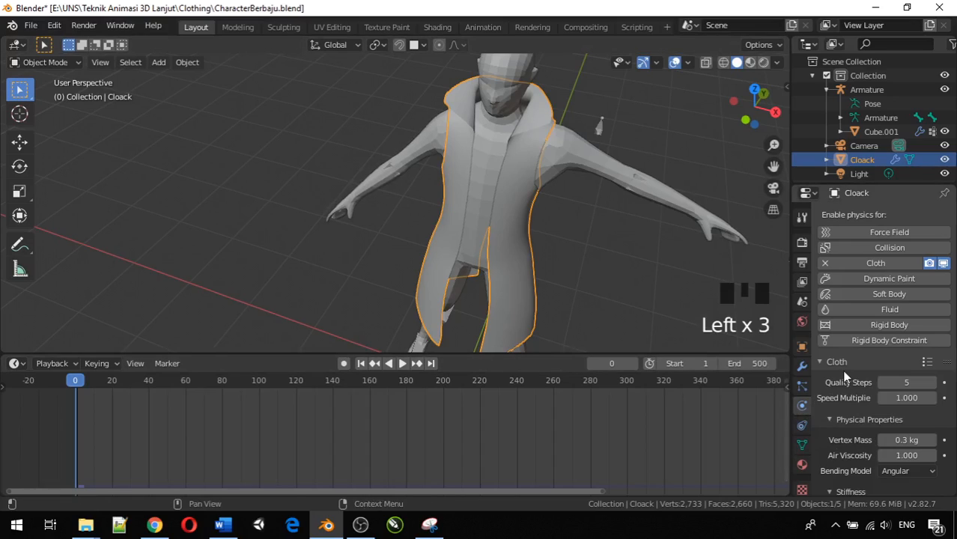
scroll(843, 375, down, 6)
scroll(843, 374, up, 6)
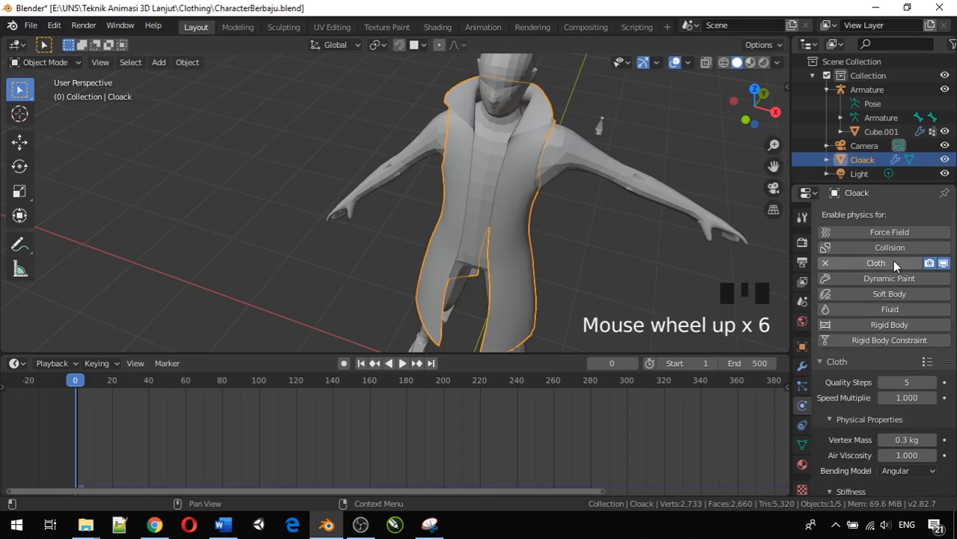
scroll(883, 400, down, 3)
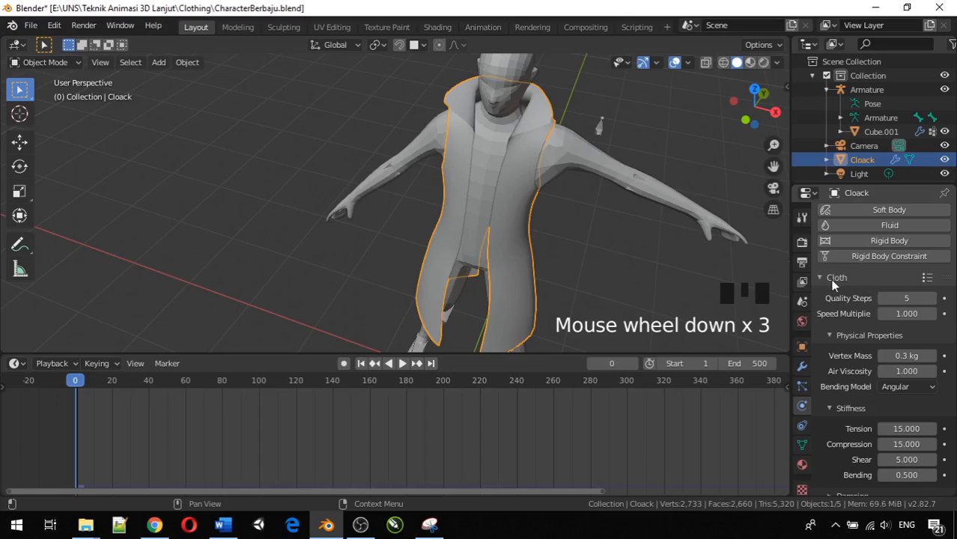
scroll(861, 372, down, 2)
scroll(860, 372, down, 4)
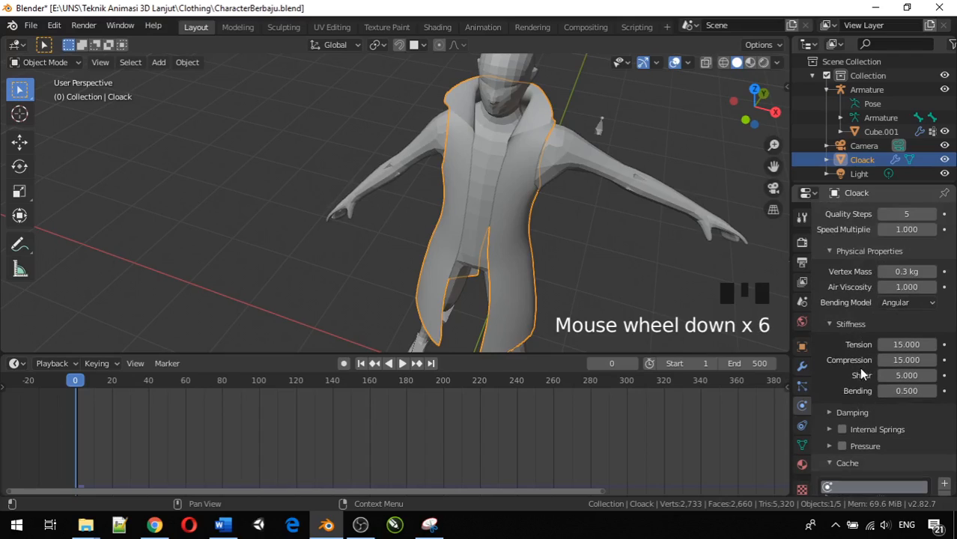
scroll(859, 372, down, 1)
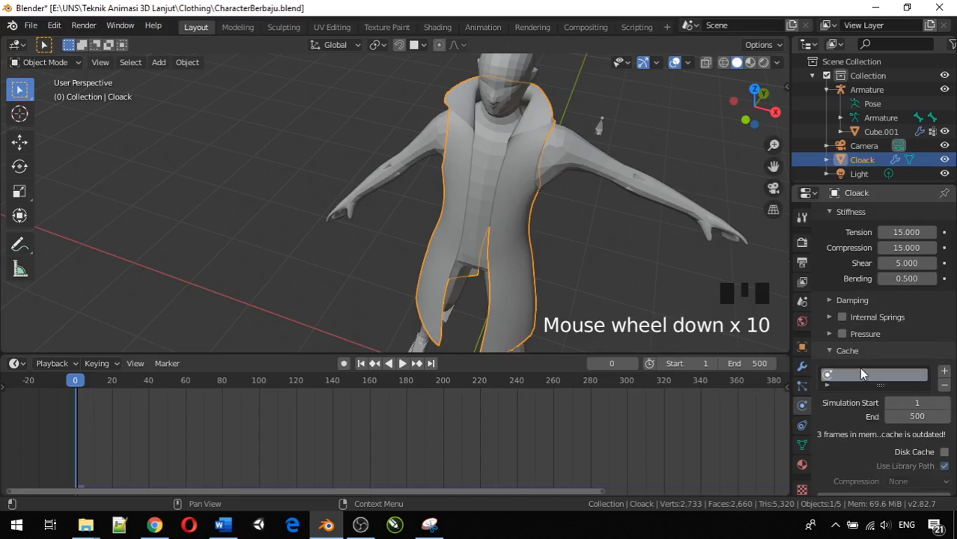
scroll(858, 372, up, 3)
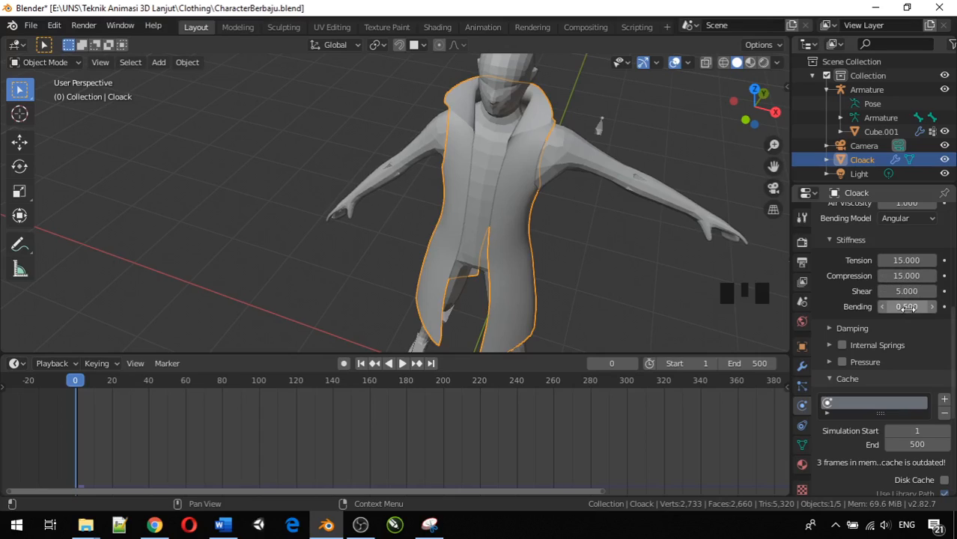
Set the cloak's bending stiffness to 1.000 and play the cloth simulation from frame 0.
middle_drag(589, 214, 562, 213)
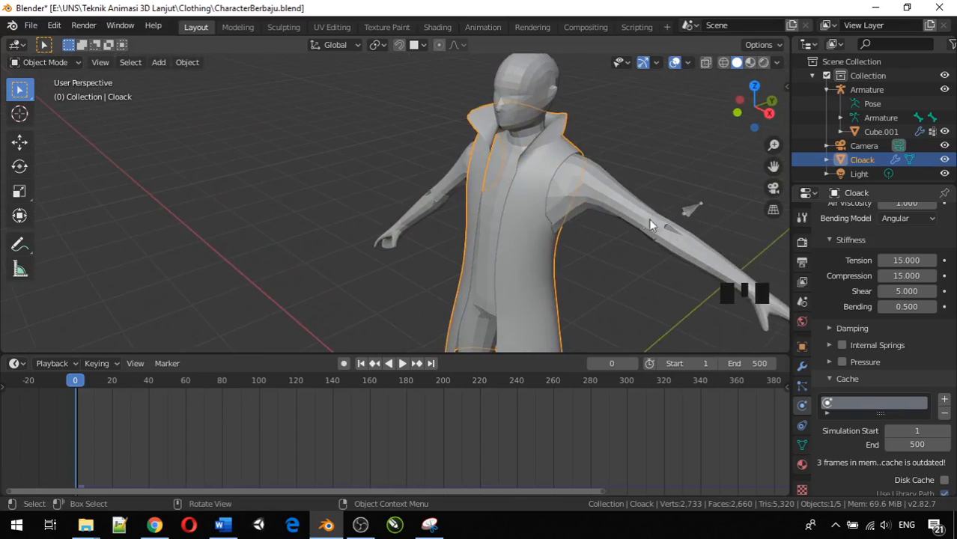
click(907, 307)
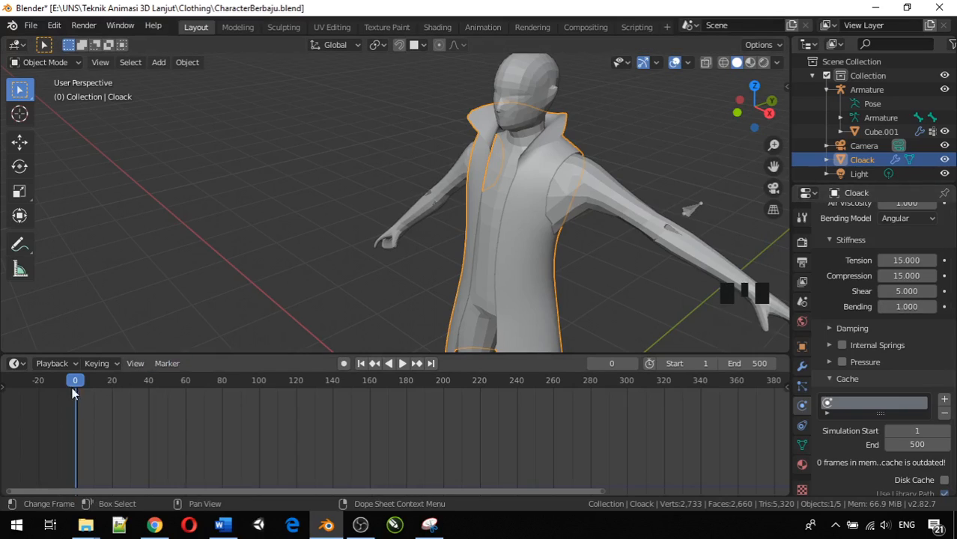
key(space)
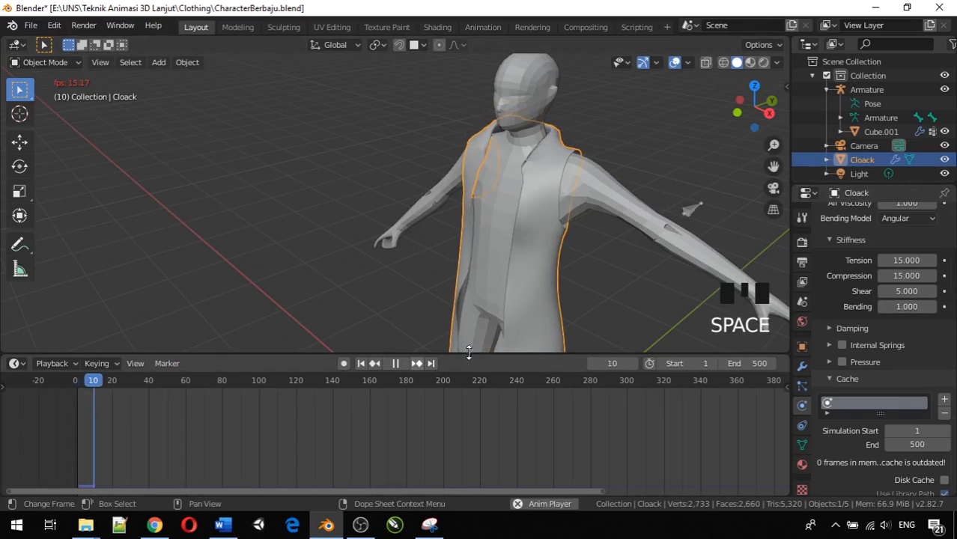
Raise the cloak's bending stiffness to 55.300 during playback and inspect the collar's shape up close.
click(901, 307)
drag(902, 307, 951, 306)
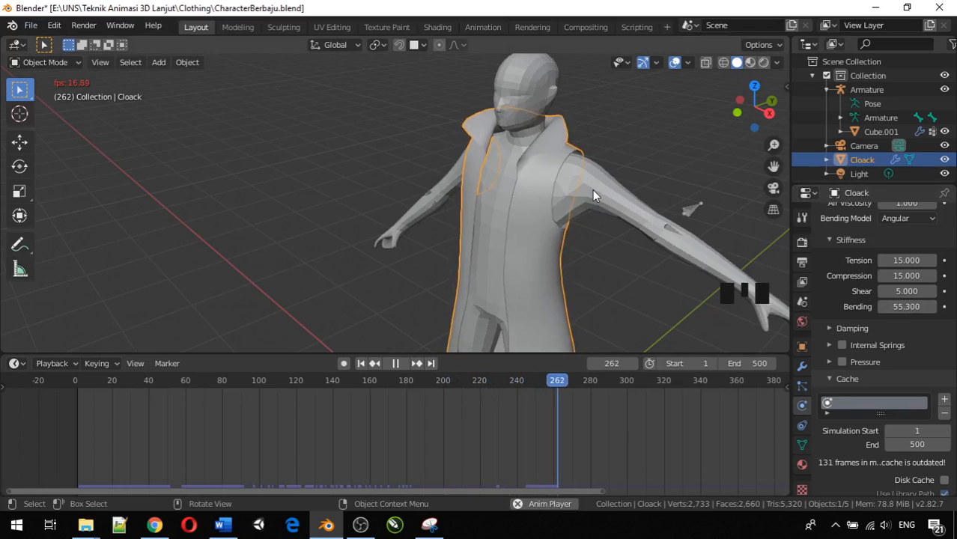
middle_drag(592, 189, 654, 220)
scroll(655, 226, up, 2)
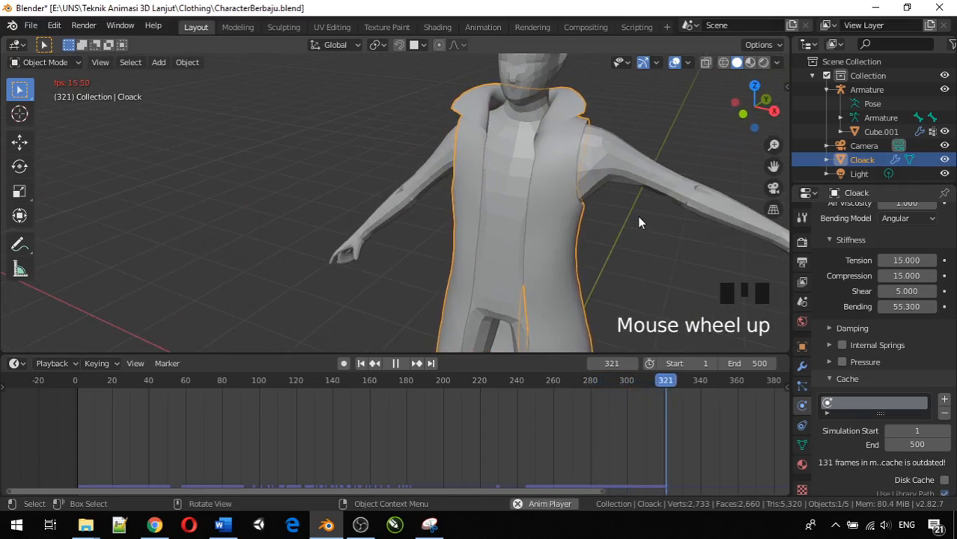
Lower the cloak's bending stiffness to 1.200 during playback and check the drape of the collar and the whole cloak.
mouse_move(906, 307)
mouse_down()
mouse_move(872, 307)
mouse_move(907, 306)
mouse_move(893, 325)
mouse_move(902, 307)
mouse_move(860, 307)
mouse_move(936, 306)
mouse_move(888, 310)
mouse_up()
middle_drag(634, 232, 603, 282)
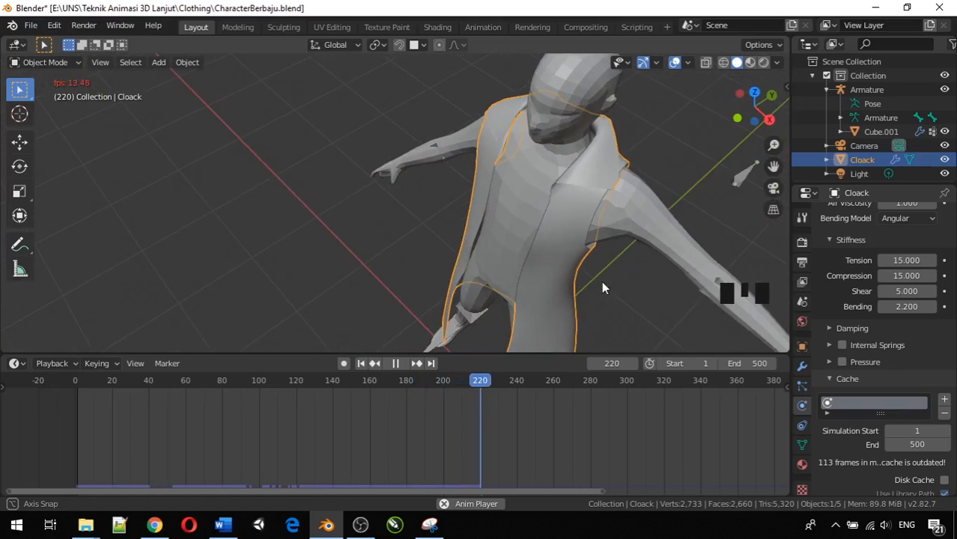
click(893, 307)
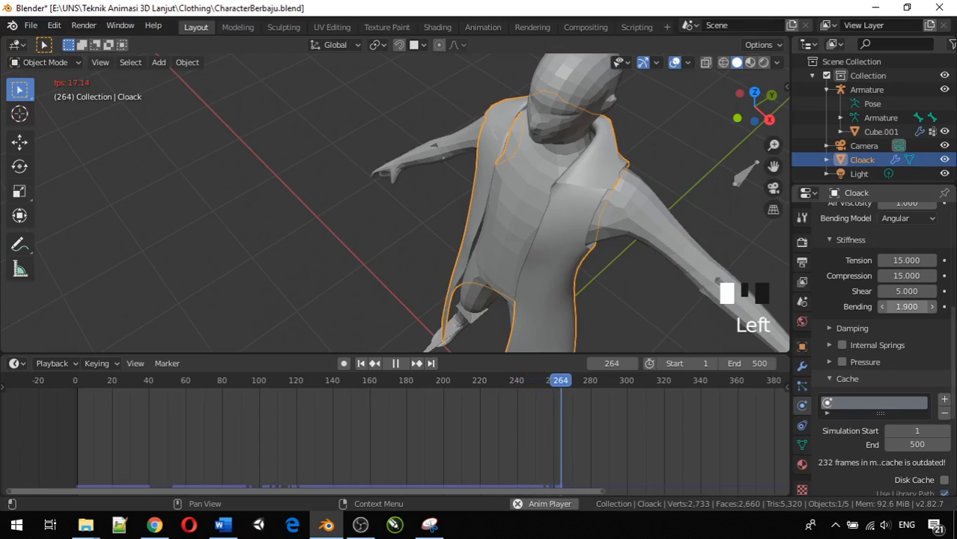
mouse_move(893, 307)
mouse_down()
mouse_move(881, 307)
mouse_move(904, 307)
mouse_up()
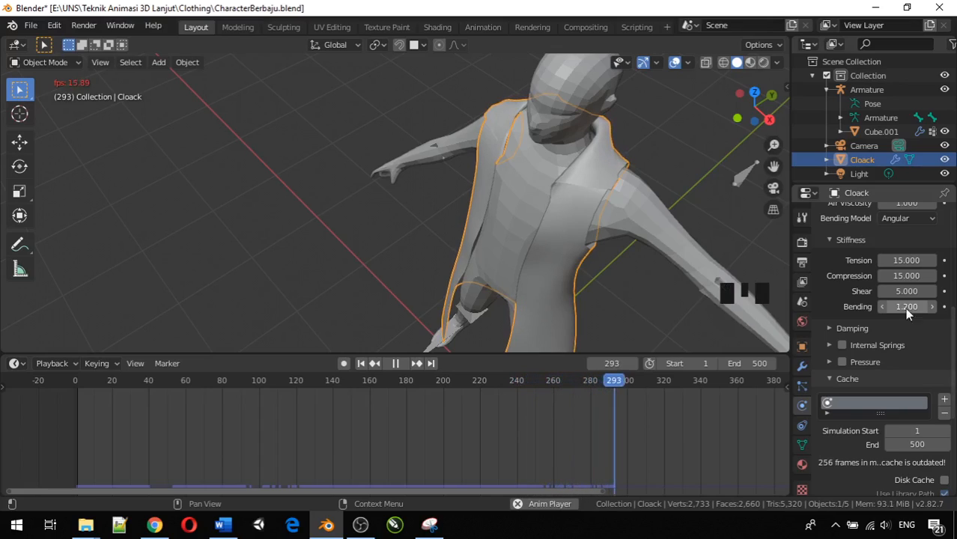
middle_drag(646, 181, 745, 114)
scroll(656, 232, down, 2)
middle_drag(639, 224, 585, 269)
scroll(590, 224, down, 1)
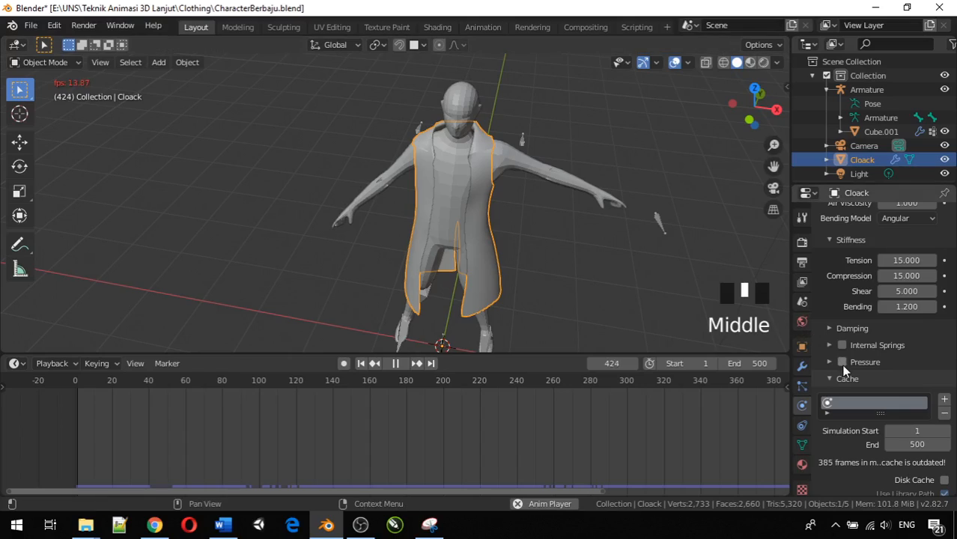
Collapse the cloth's Stiffness and Cache settings and enable Self Collisions for the cloak.
click(832, 239)
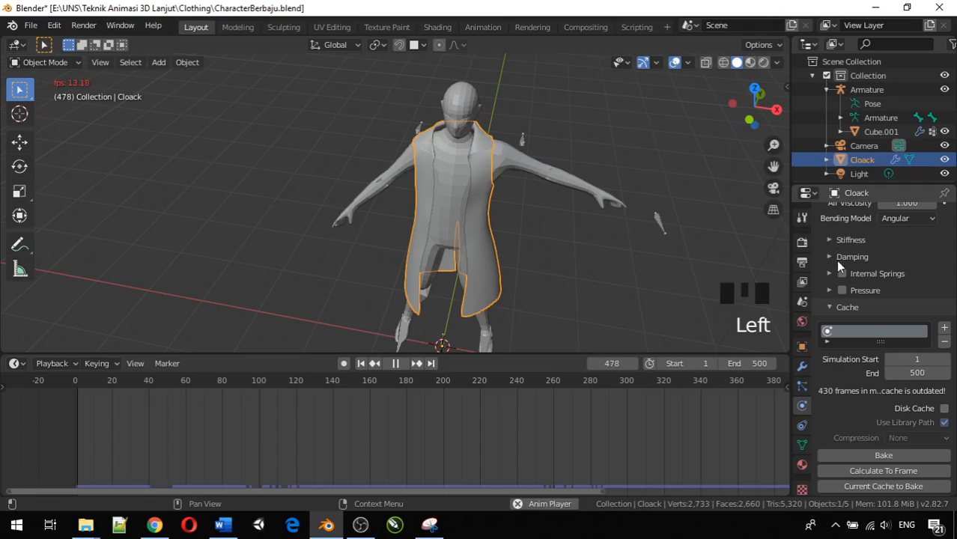
click(828, 310)
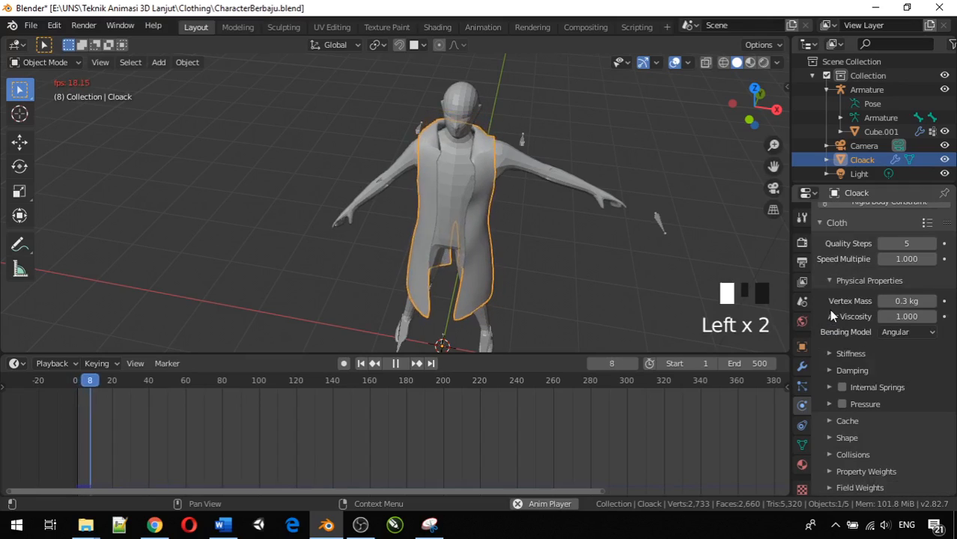
scroll(836, 360, down, 5)
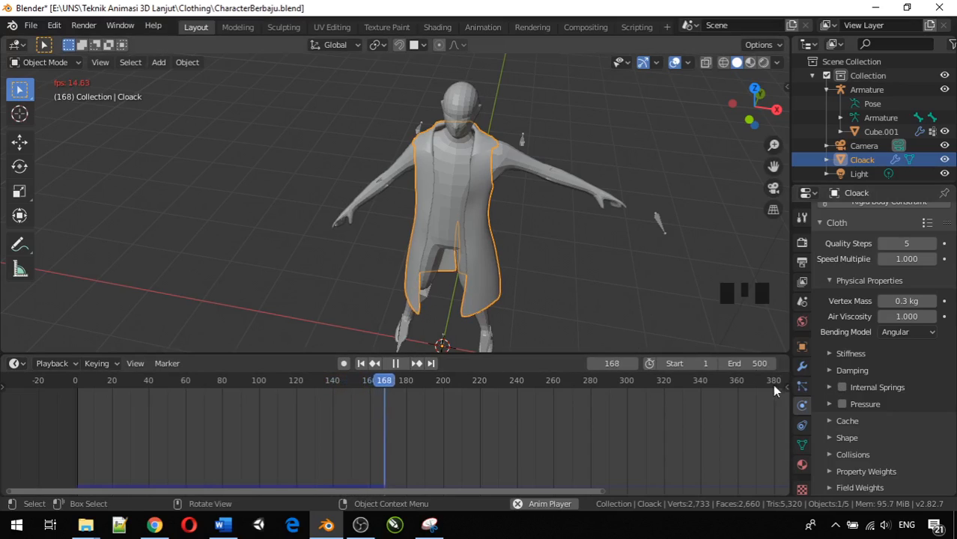
scroll(866, 428, down, 3)
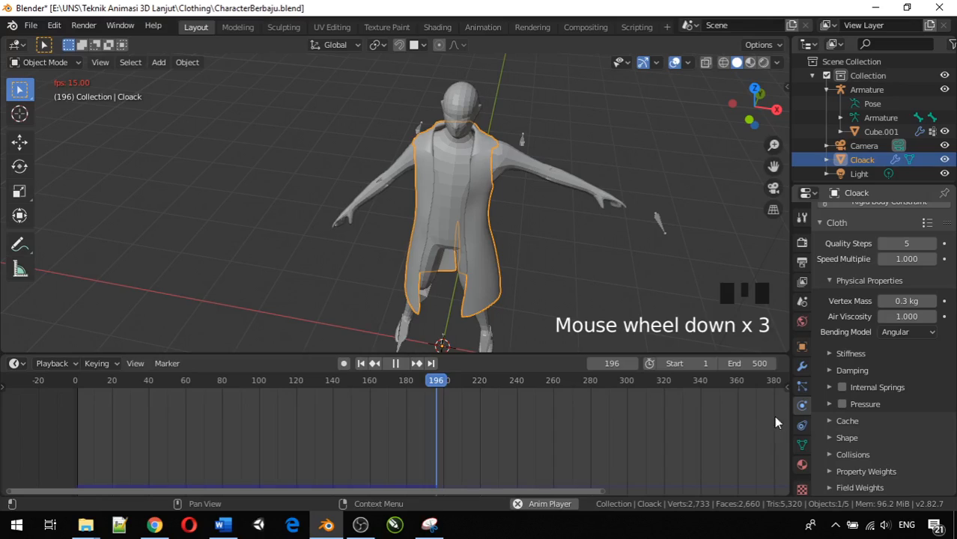
click(828, 457)
scroll(827, 457, down, 4)
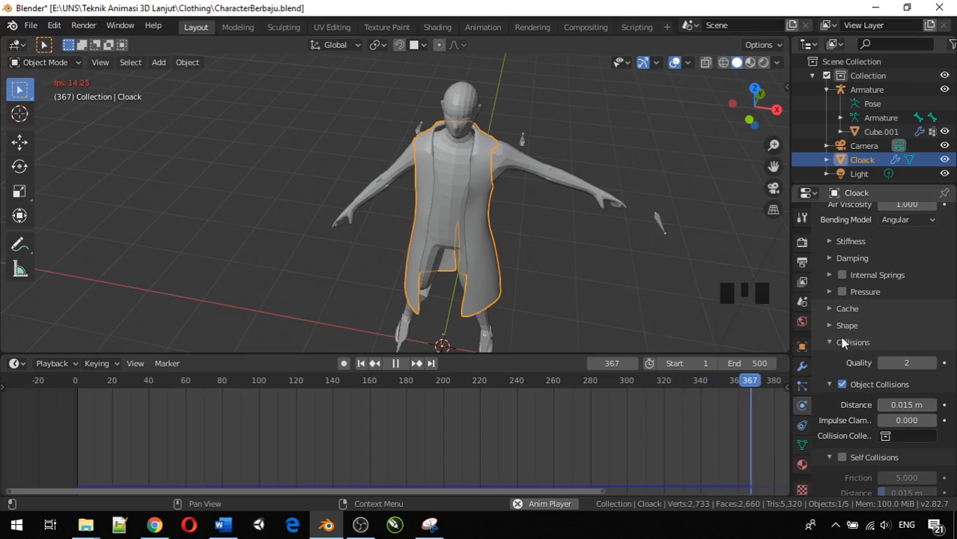
scroll(889, 405, down, 5)
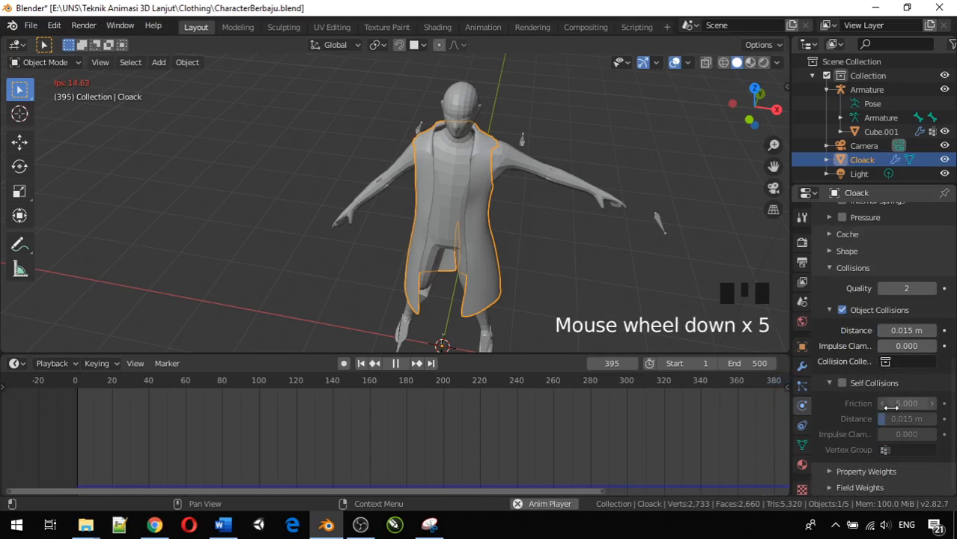
click(839, 383)
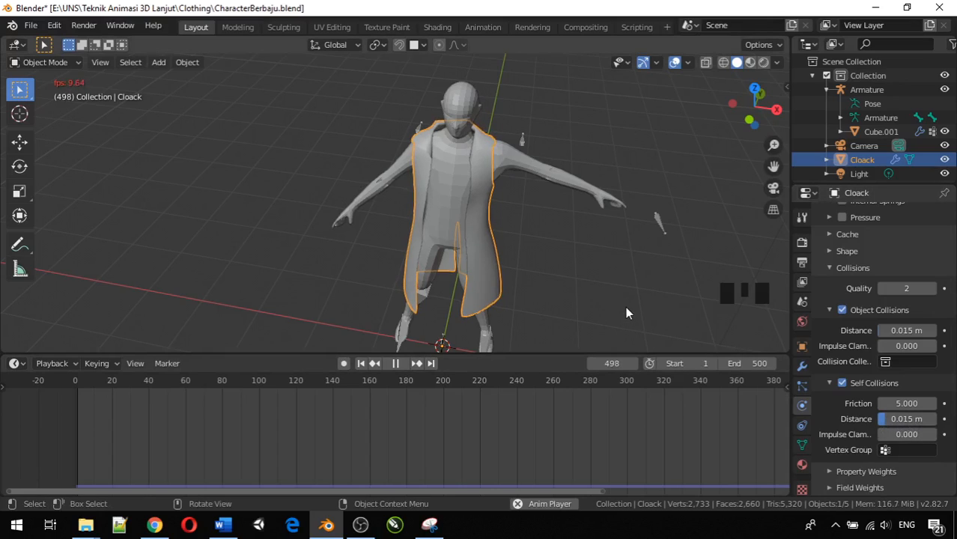
Increase the cloak's self-collision distance to 0.061 m while watching the simulation up close.
scroll(527, 283, up, 4)
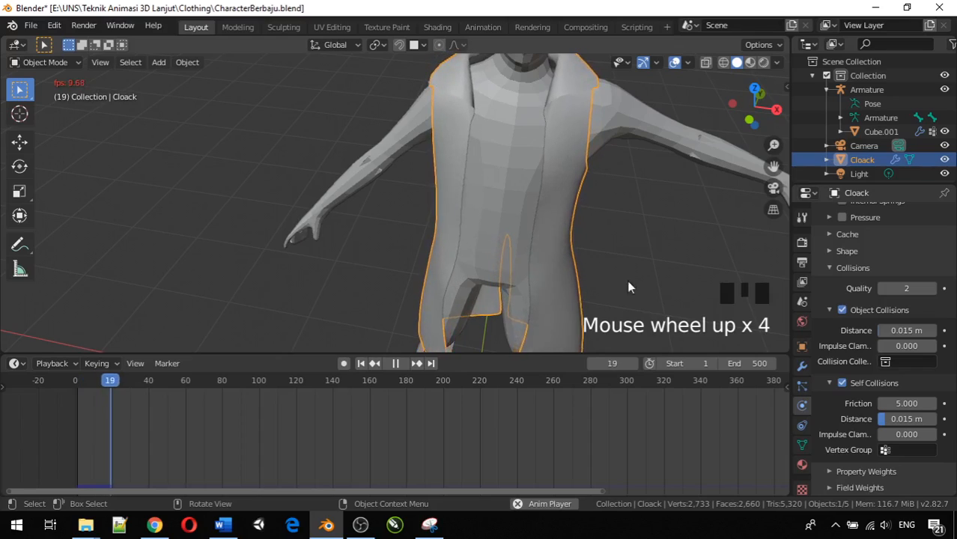
click(893, 420)
drag(892, 419, 920, 420)
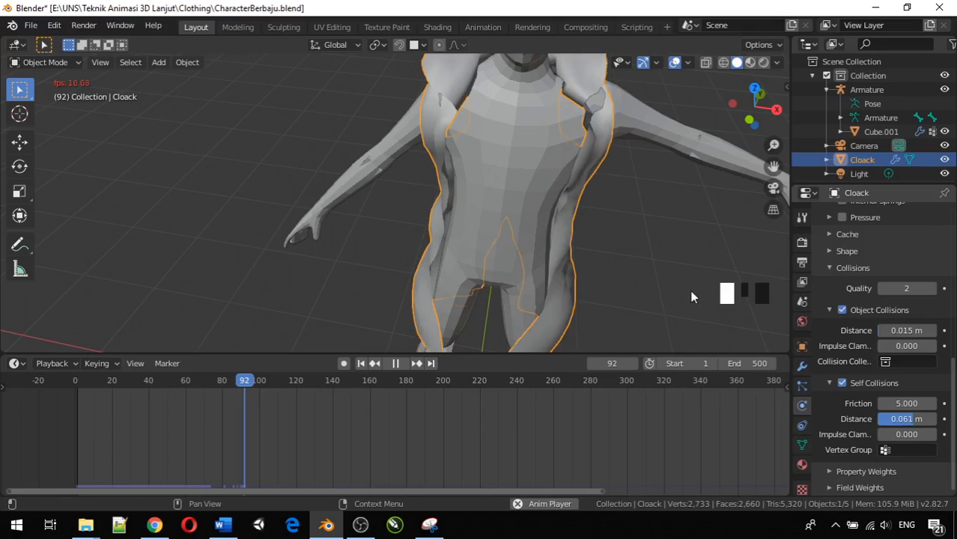
Lower the cloak's self-collision distance to 0.00694 m during playback and check the drape from the side.
middle_drag(594, 256, 629, 288)
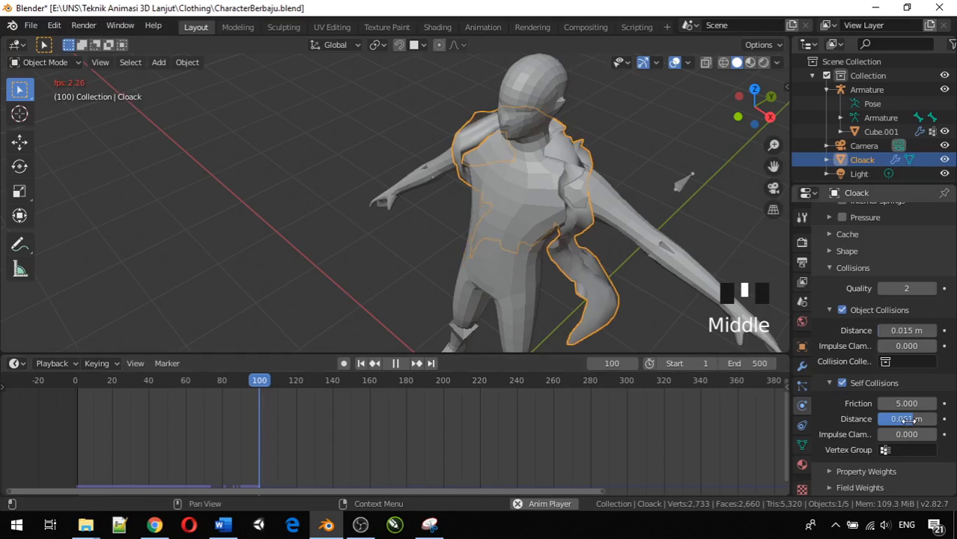
drag(913, 419, 881, 419)
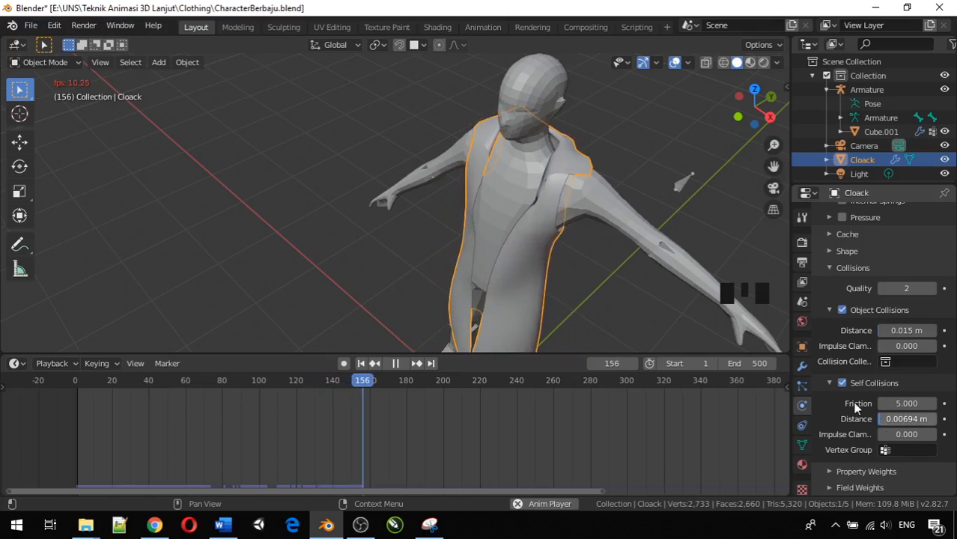
middle_drag(596, 267, 453, 213)
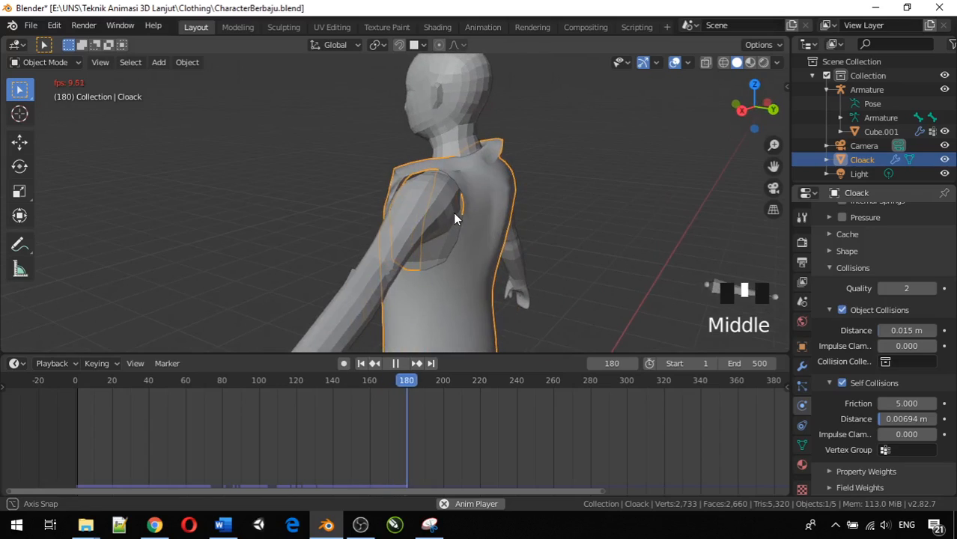
Raise the cloak's self-collision distance to 0.0208 m during playback and check the drape from the front.
click(882, 419)
mouse_move(887, 419)
mouse_down()
mouse_move(902, 418)
mouse_move(887, 418)
mouse_up()
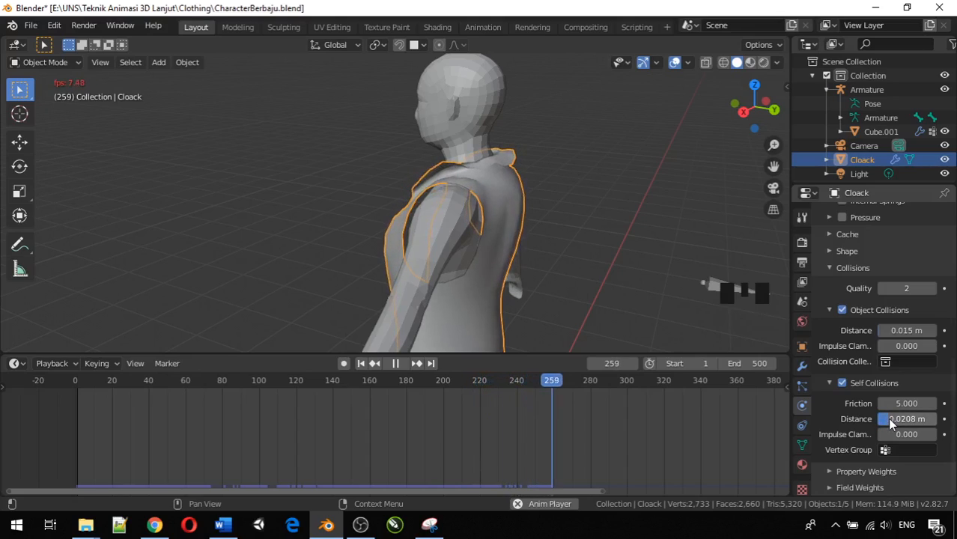
middle_drag(563, 276, 756, 270)
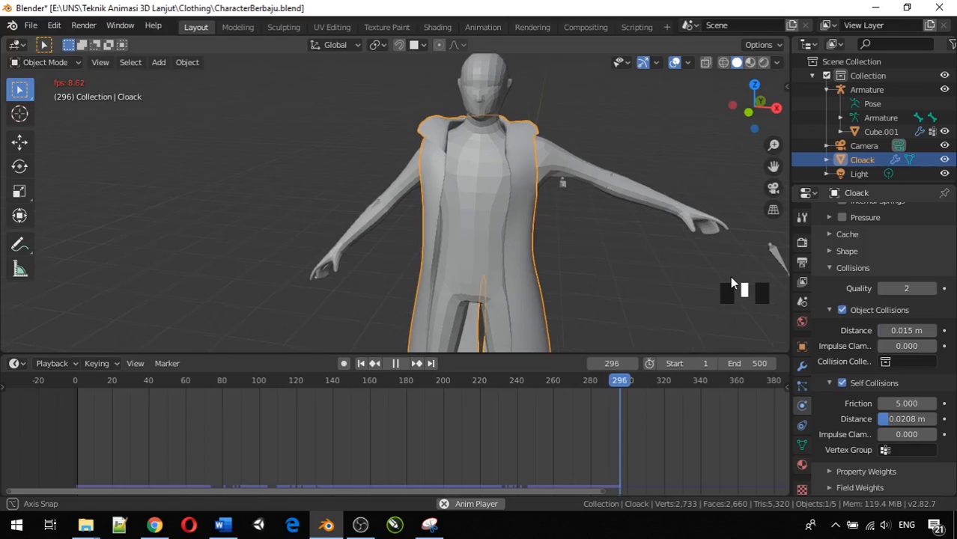
Set the cloak's self-collision distance to 0.0127 m while the simulation plays.
click(889, 419)
drag(889, 420, 864, 420)
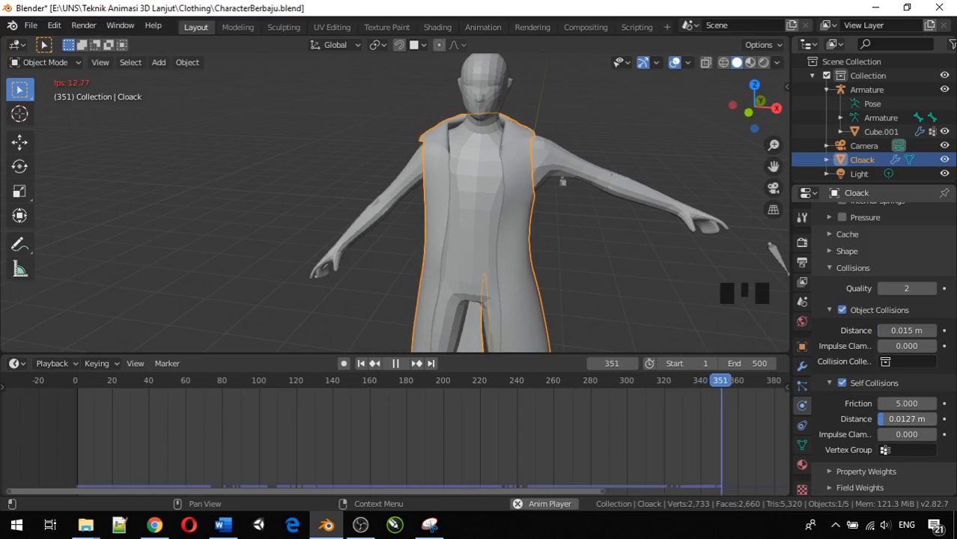
click(884, 420)
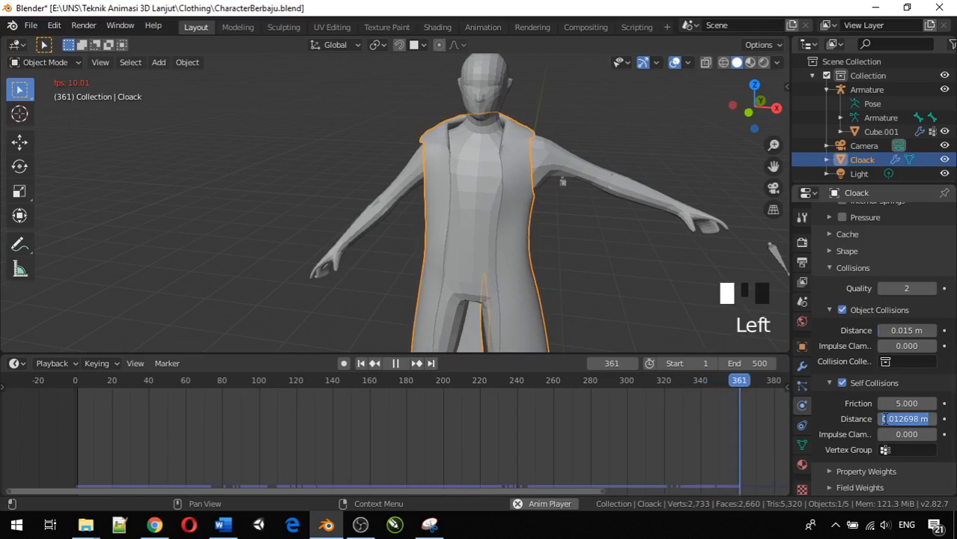
click(617, 307)
middle_drag(673, 296, 428, 264)
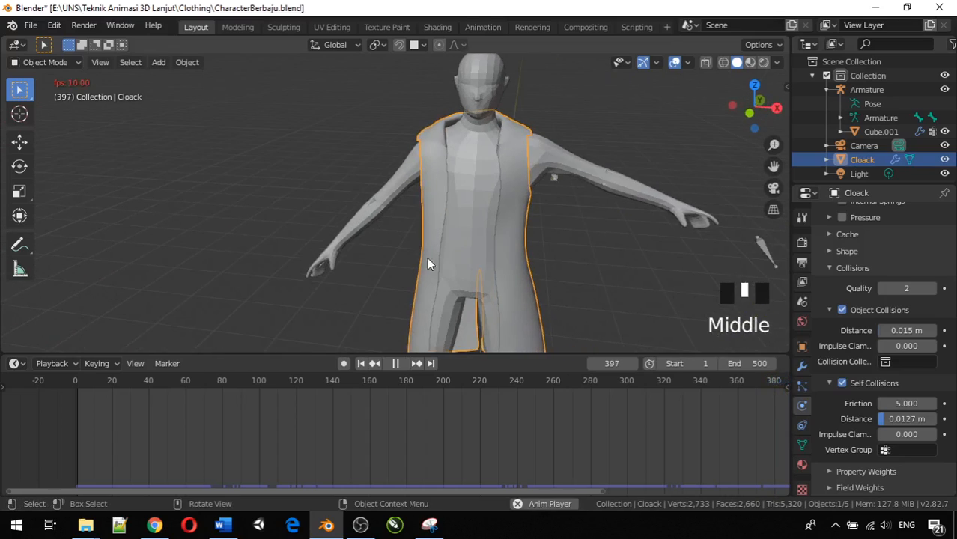
Select the character's armature and switch it to Pose Mode.
click(768, 253)
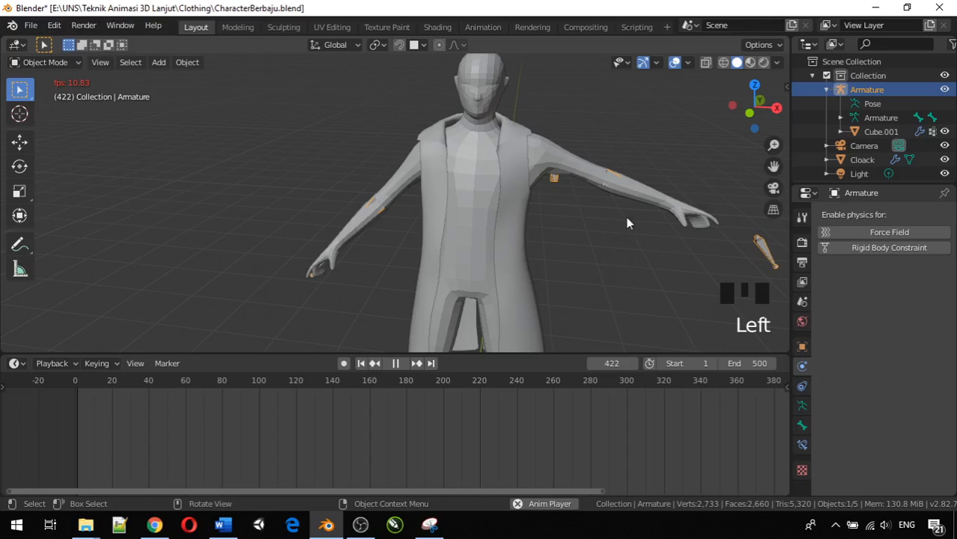
click(45, 62)
click(47, 110)
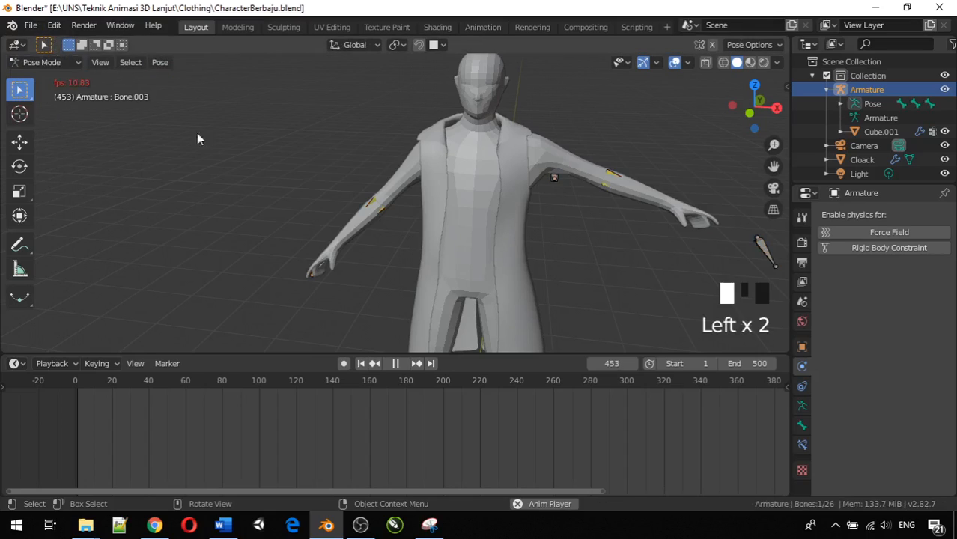
middle_drag(396, 193, 363, 195)
scroll(367, 196, down, 2)
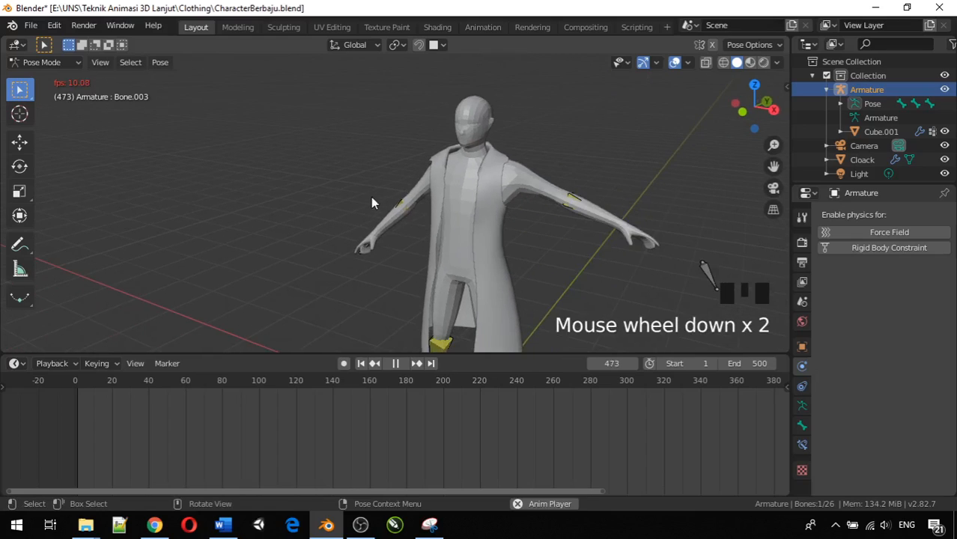
Move the IK_TargetHand.L bone about 2.16 m in front of the character's waist to bend the left arm.
click(705, 268)
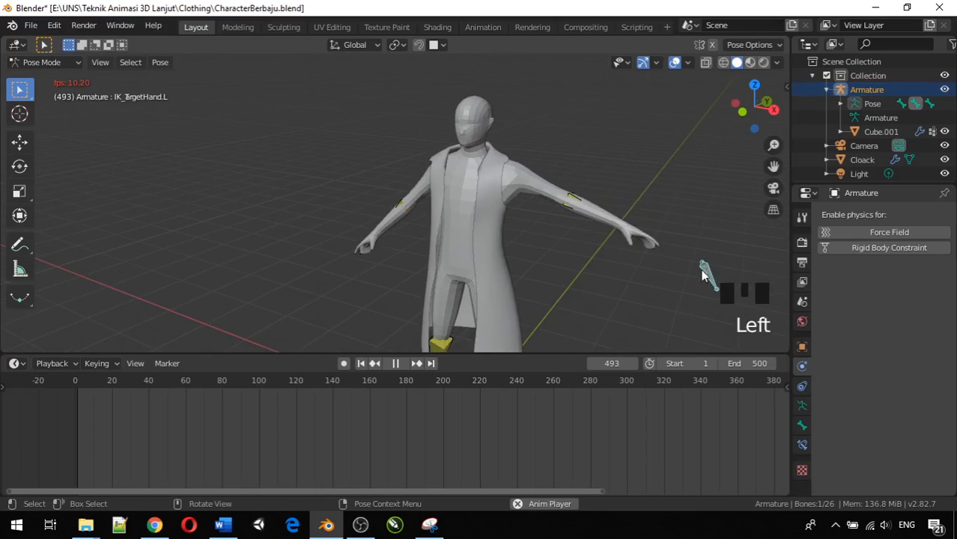
key(g)
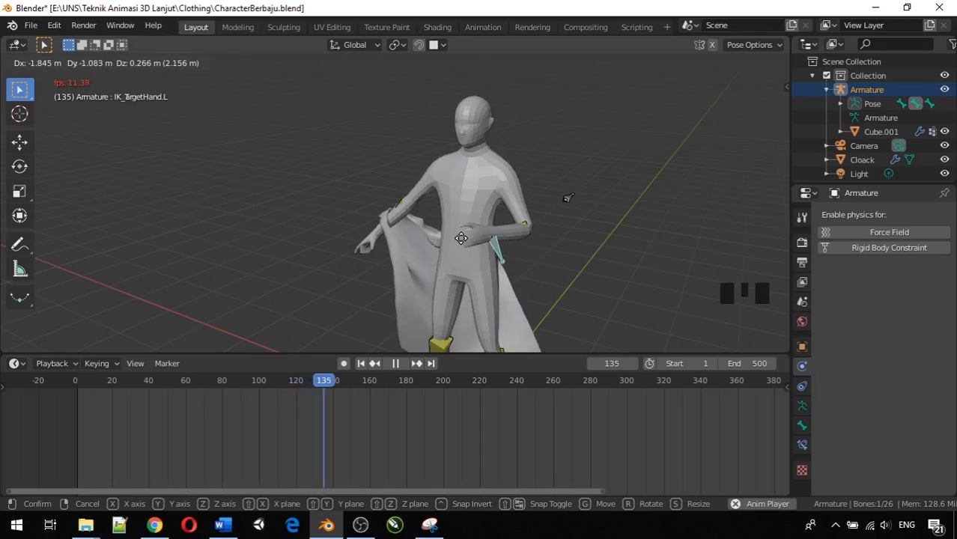
click(461, 241)
middle_drag(460, 240, 485, 266)
scroll(471, 270, down, 3)
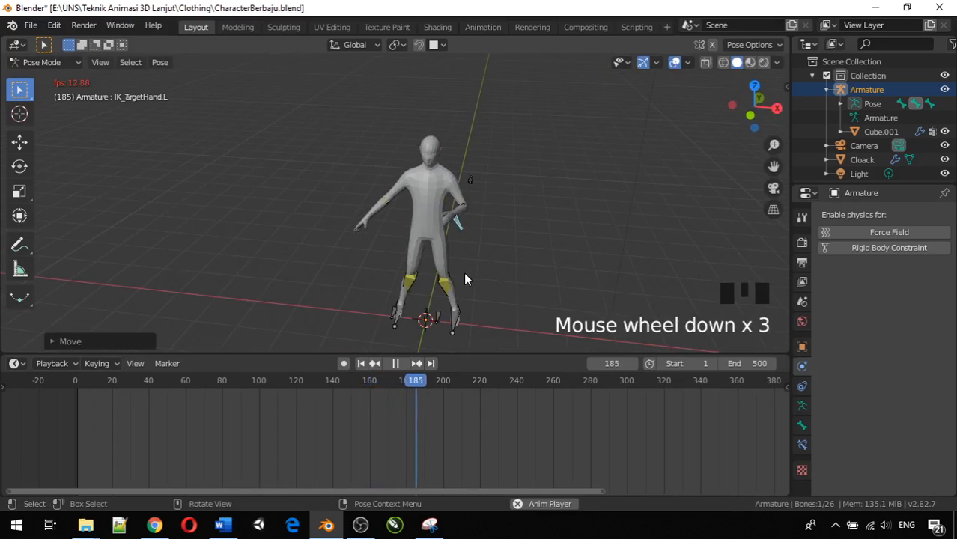
Stop playback, return to the start of the timeline and replay the cloth simulation with the bent arm.
key(space)
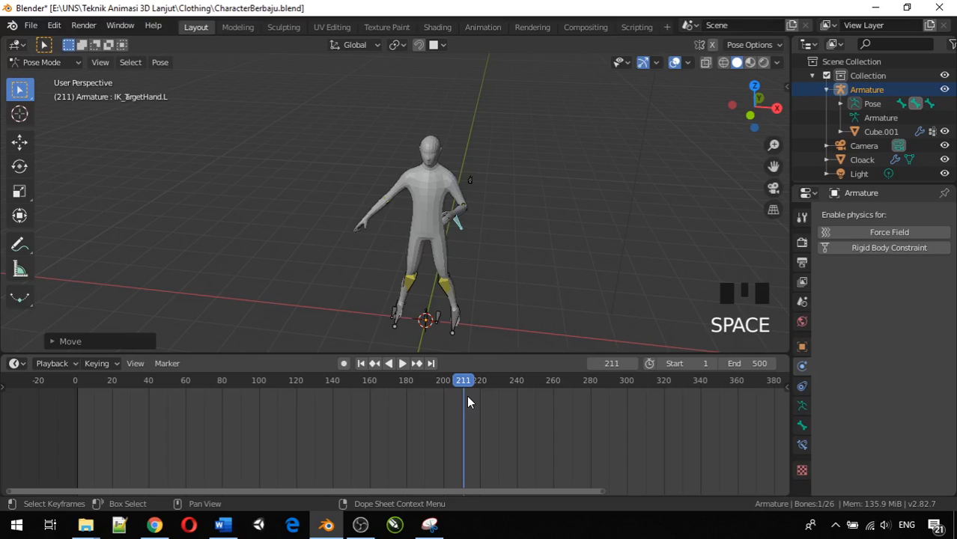
click(467, 389)
drag(468, 388, 76, 341)
key(space)
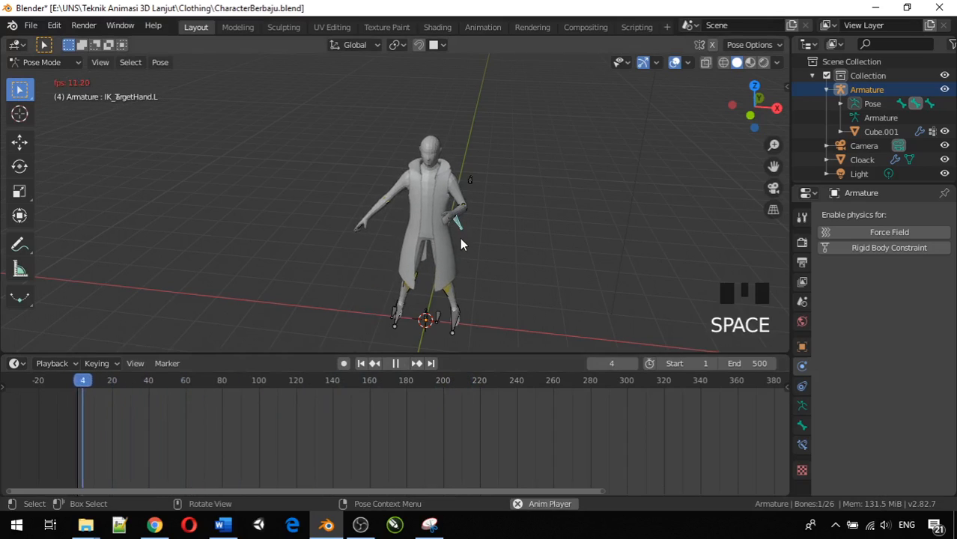
middle_drag(464, 235, 440, 227)
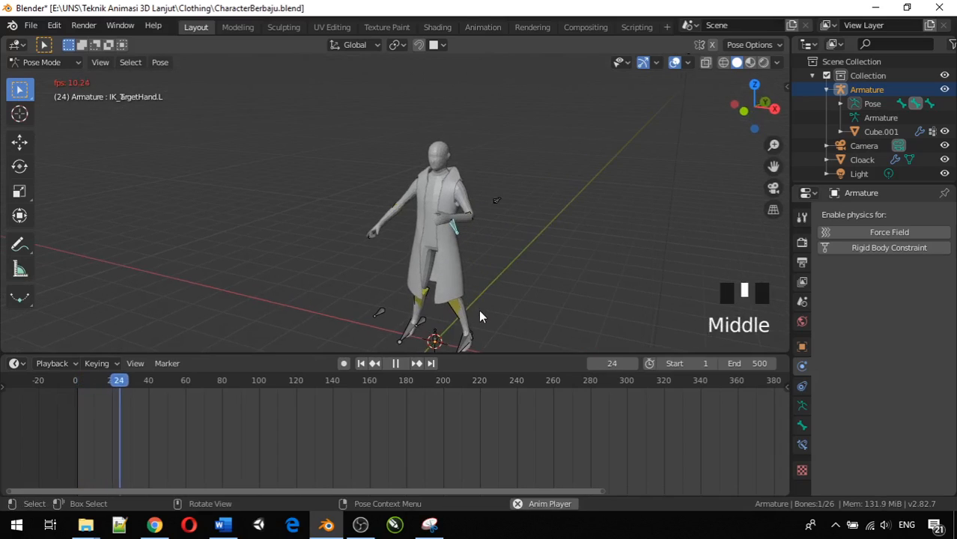
Lift the IK_TargetLeg.L bone up and behind the body during playback, adjusting its position twice to test the cloak's reaction.
middle_drag(479, 311, 372, 250)
scroll(424, 299, down, 3)
shift+scroll(387, 269, up, 1)
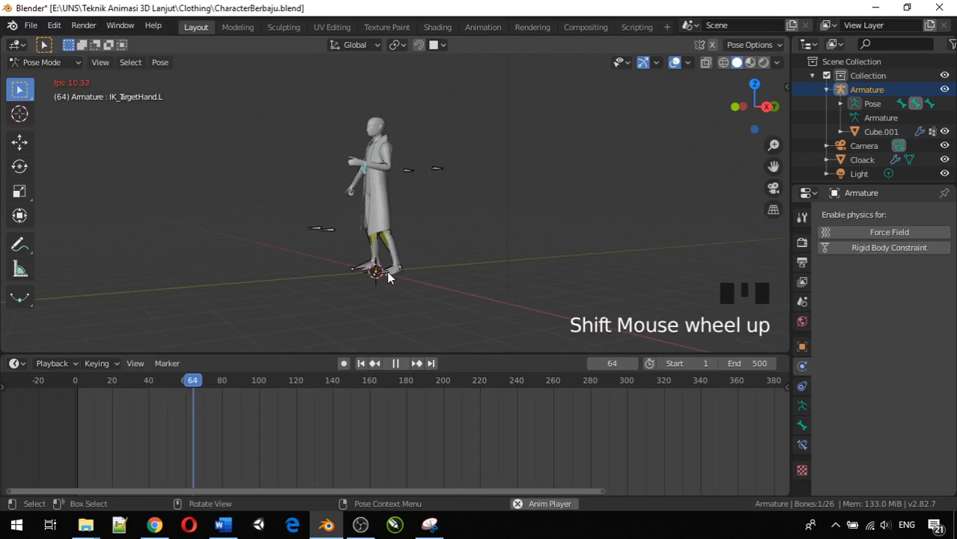
click(386, 271)
key(g)
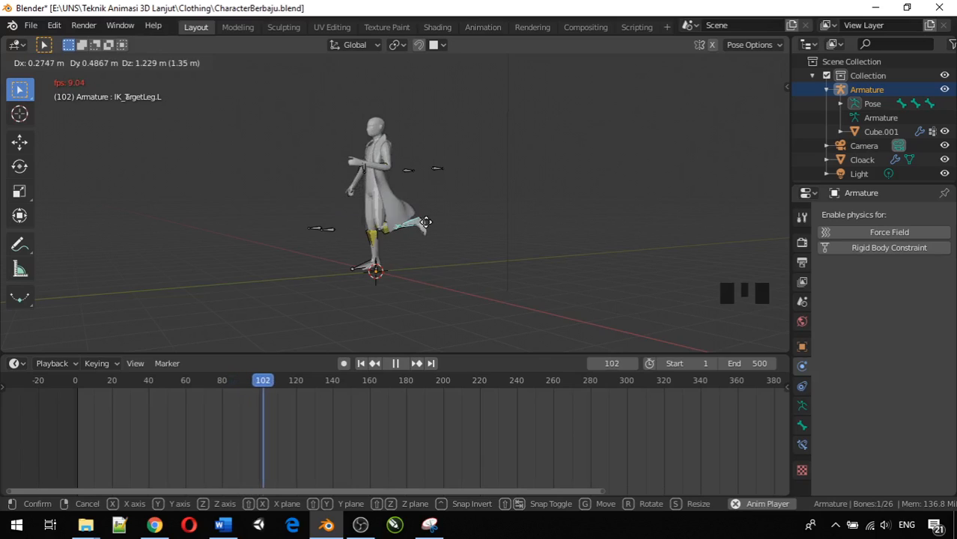
click(395, 231)
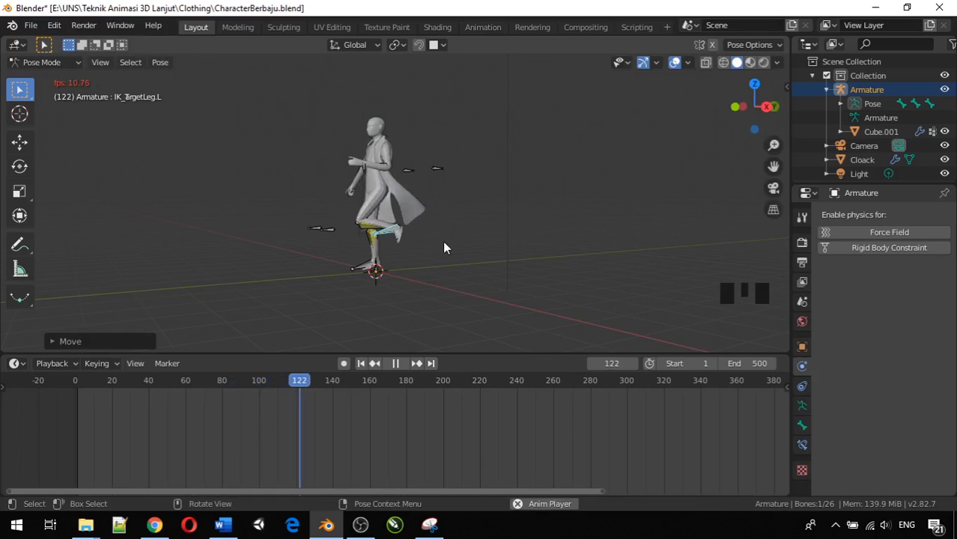
middle_drag(443, 240, 350, 240)
key(g)
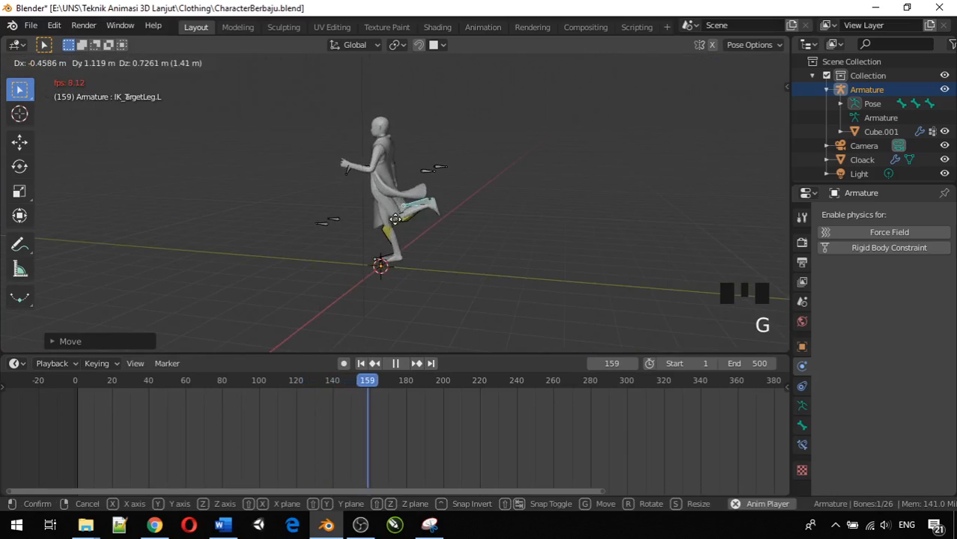
click(442, 255)
Examine how the cloak drapes around the raised left leg from behind, the front and the side, up close.
middle_drag(442, 255, 315, 271)
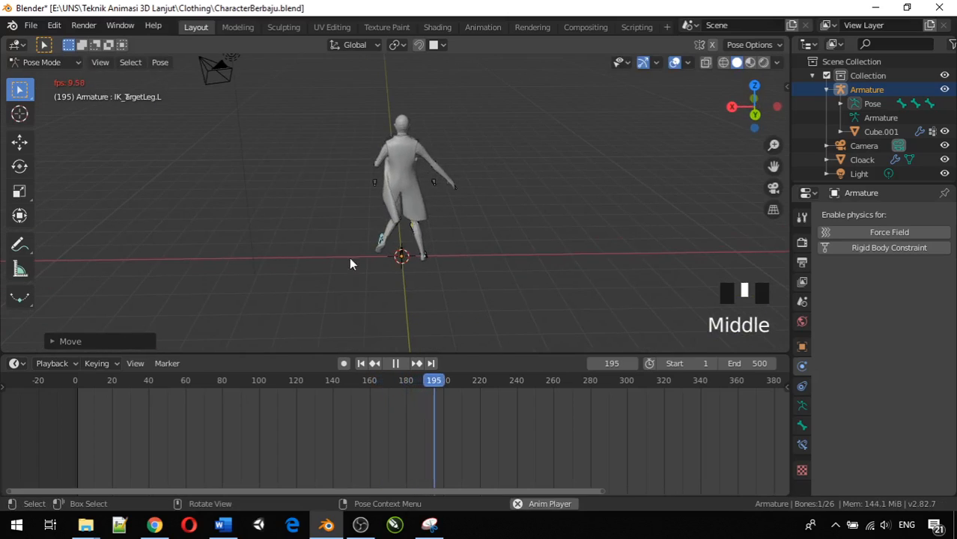
scroll(363, 202, up, 7)
middle_drag(380, 216, 677, 164)
scroll(549, 197, down, 1)
scroll(482, 203, down, 4)
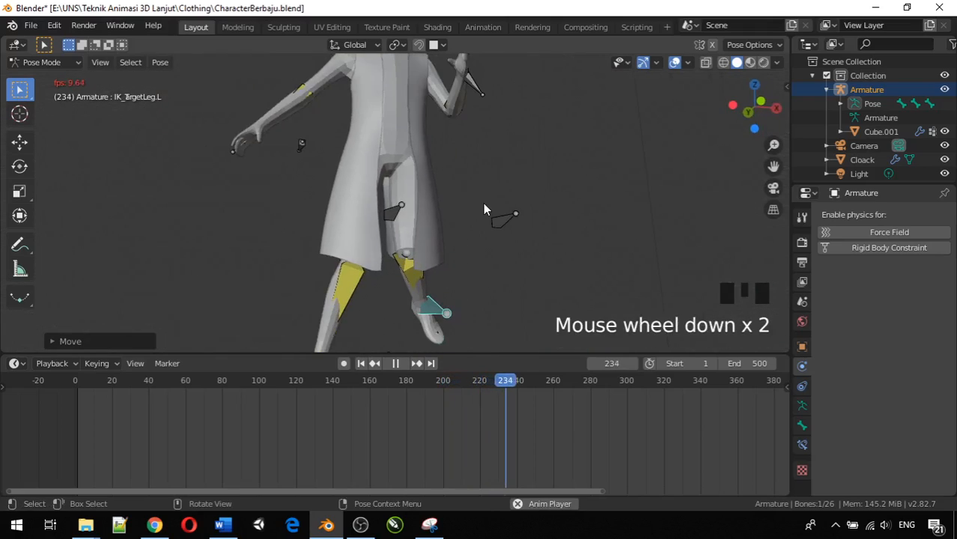
scroll(438, 203, up, 5)
middle_drag(438, 203, 357, 230)
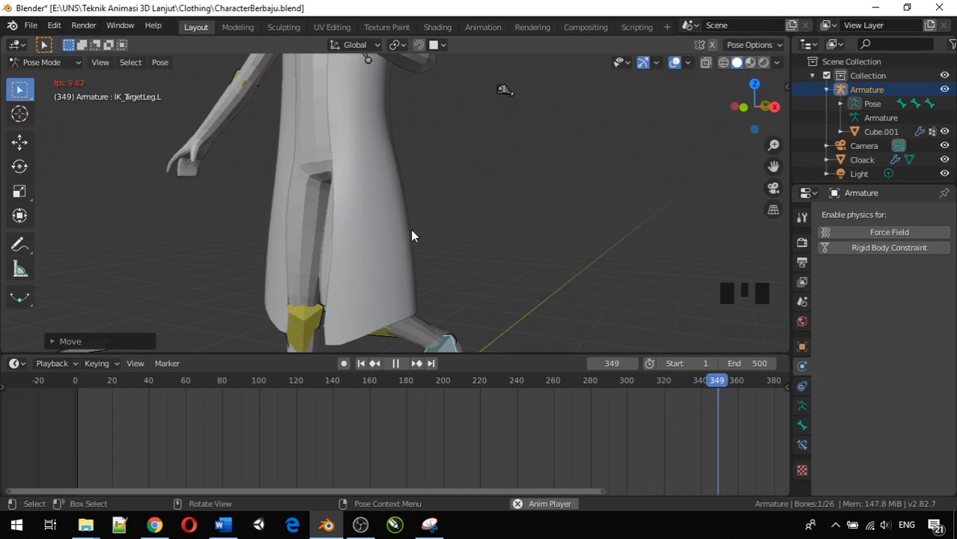
scroll(412, 235, down, 2)
middle_drag(421, 239, 403, 225)
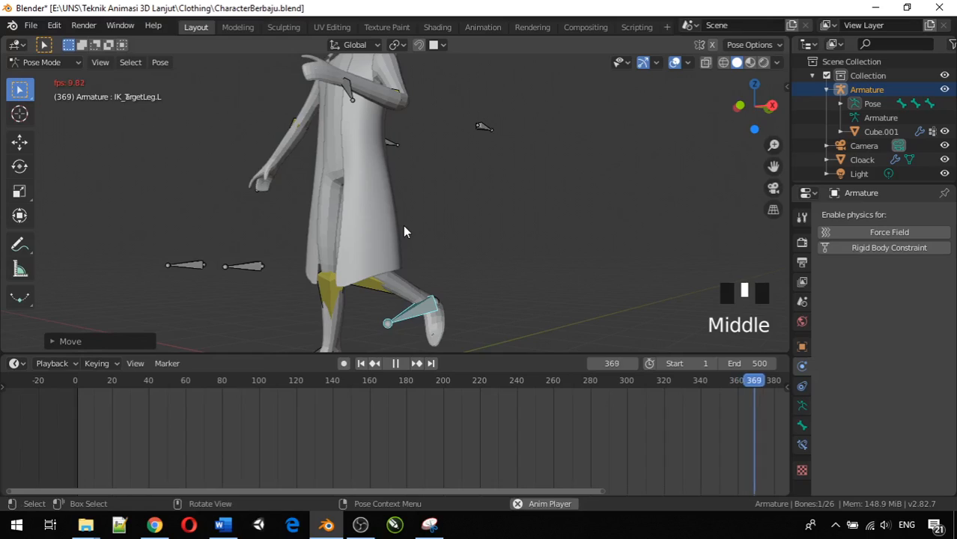
Clear the locations of the IK_TargetLeg.L and IK_TargetHand.L bones to return both limbs to their rest positions.
scroll(404, 227, down, 1)
key(alt+g)
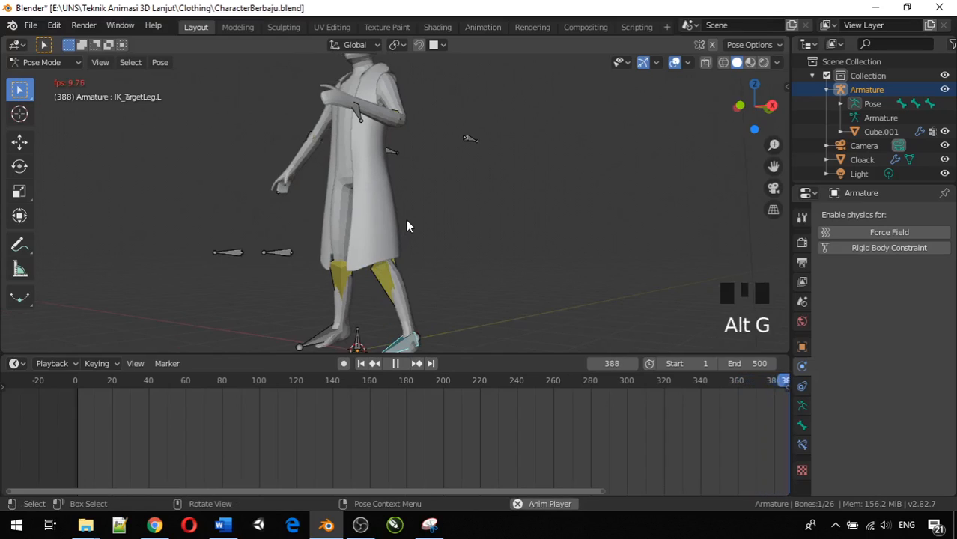
scroll(406, 219, down, 2)
click(376, 148)
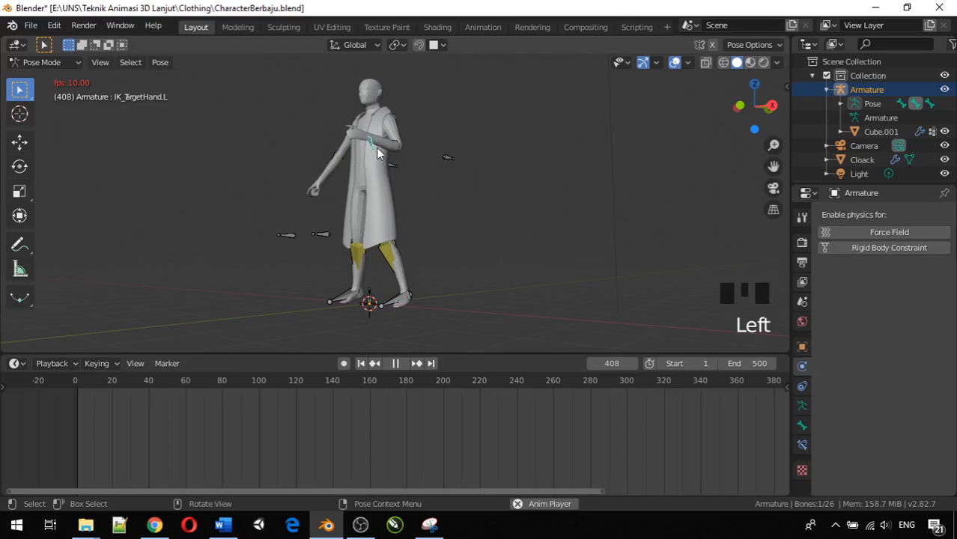
key(alt+g)
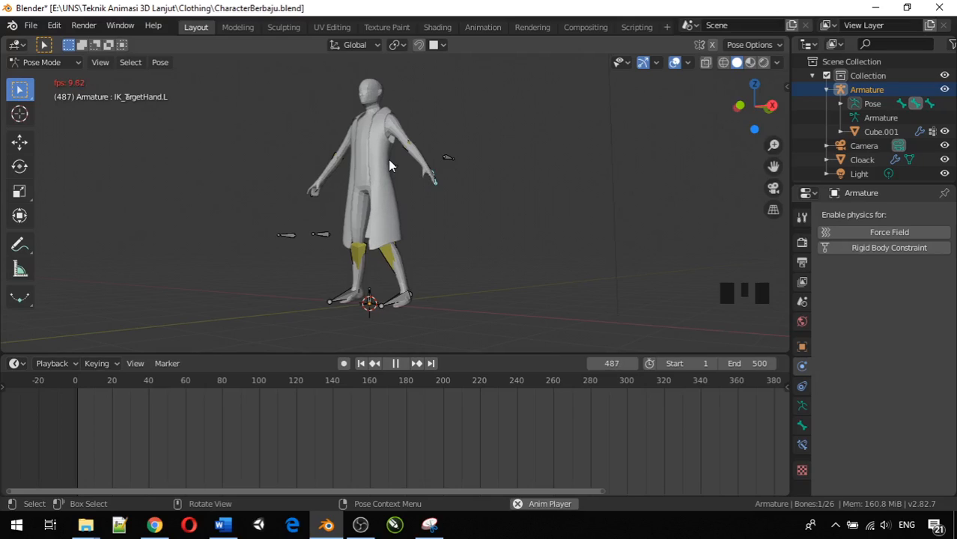
key(Left)
key(Left)
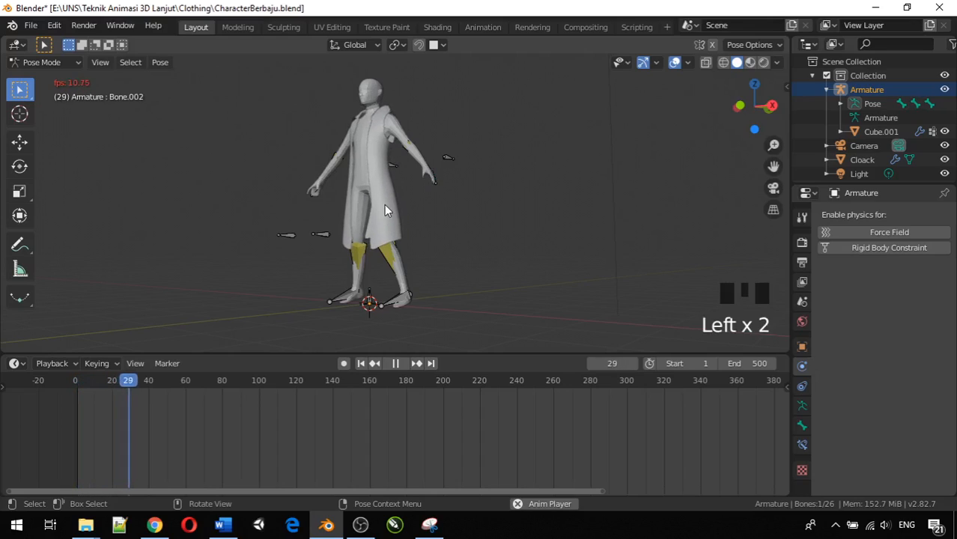
key(Left)
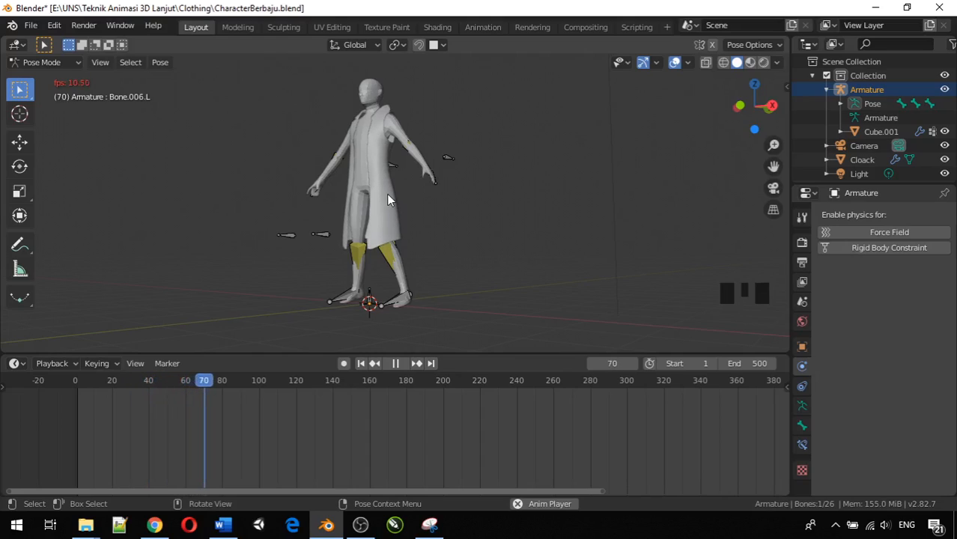
click(377, 141)
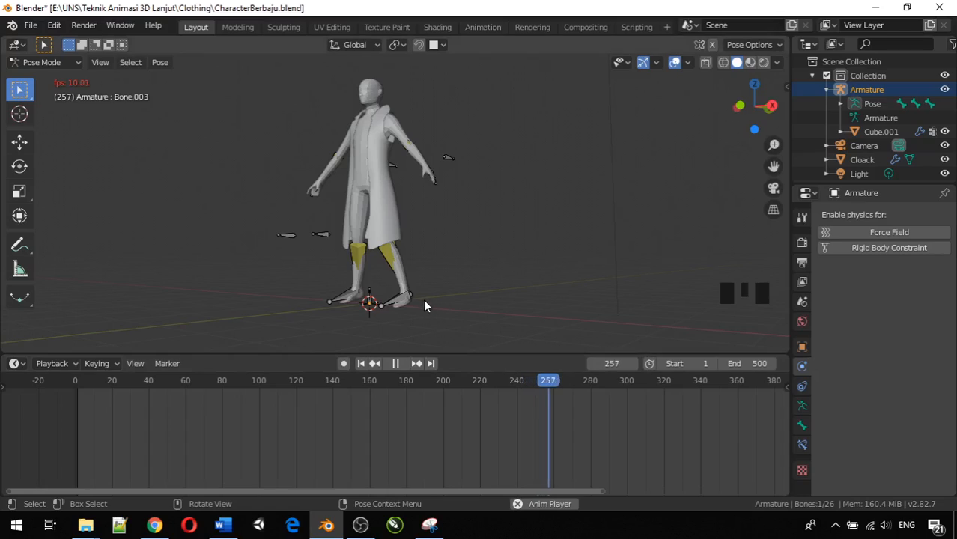
Reselect the IK_TargetLeg.L bone and clear its location again.
click(395, 308)
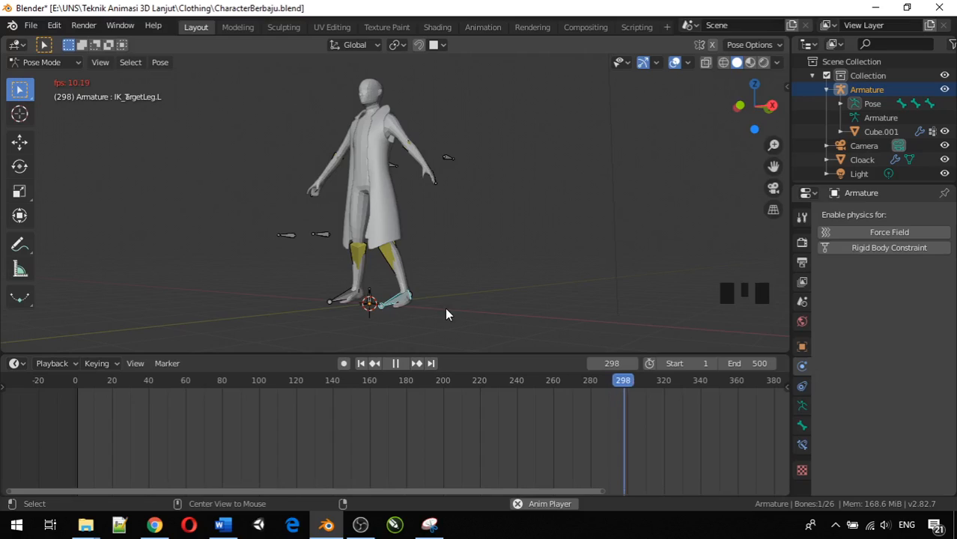
key(alt+g)
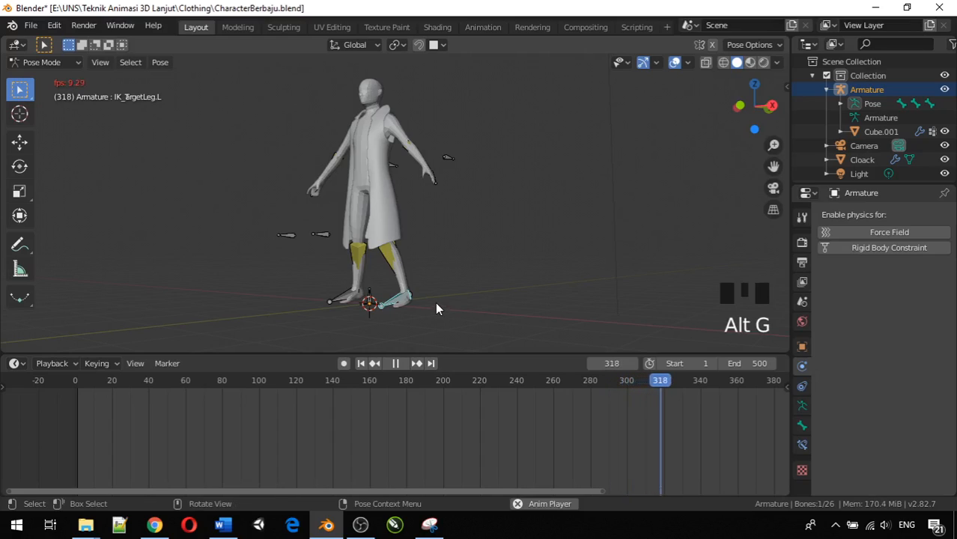
Move the root bone at the character's feet around during playback to test the cloak's reaction, and clear its location.
middle_drag(435, 310, 526, 318)
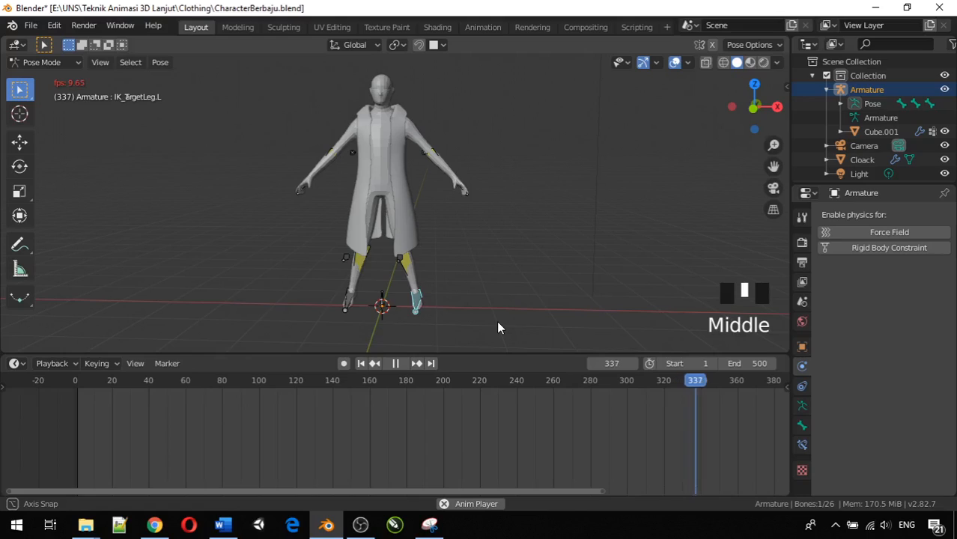
click(380, 293)
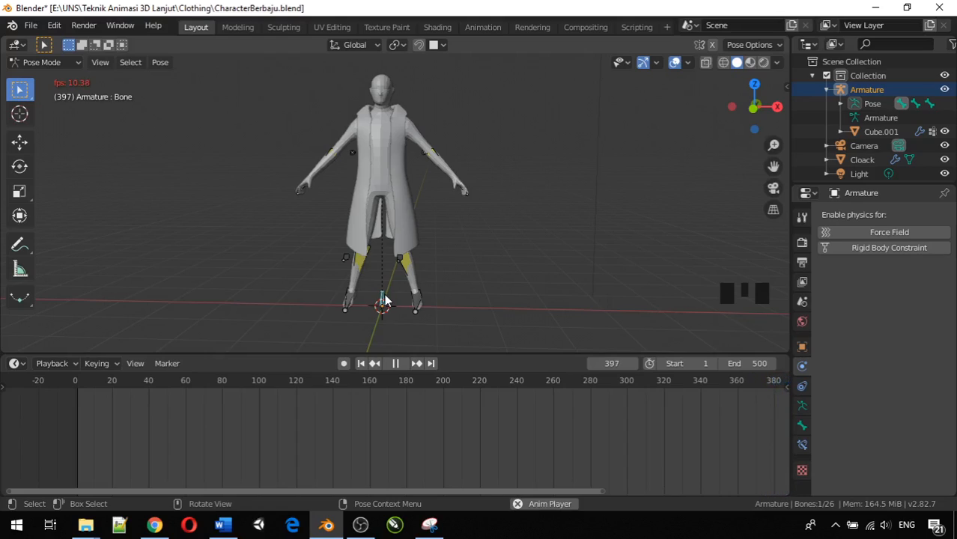
key(g)
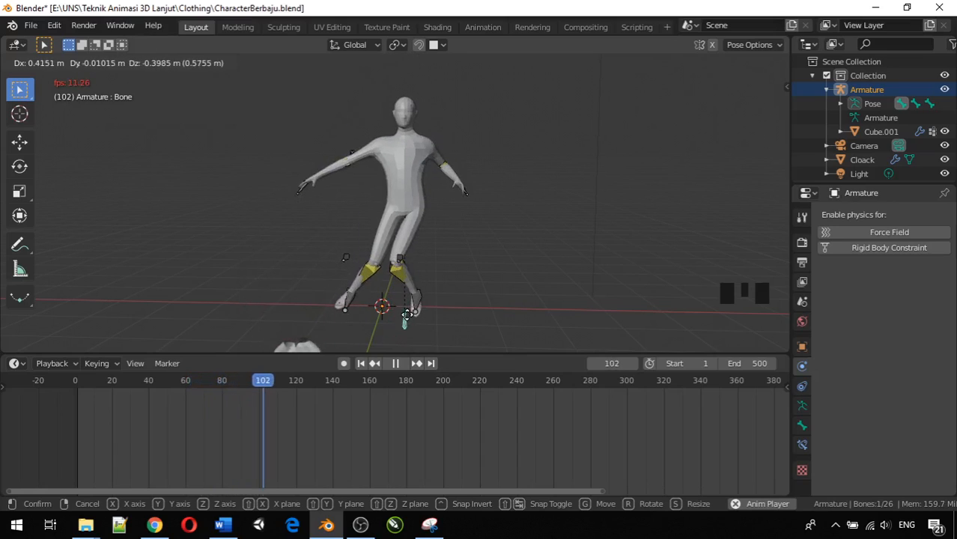
click(372, 304)
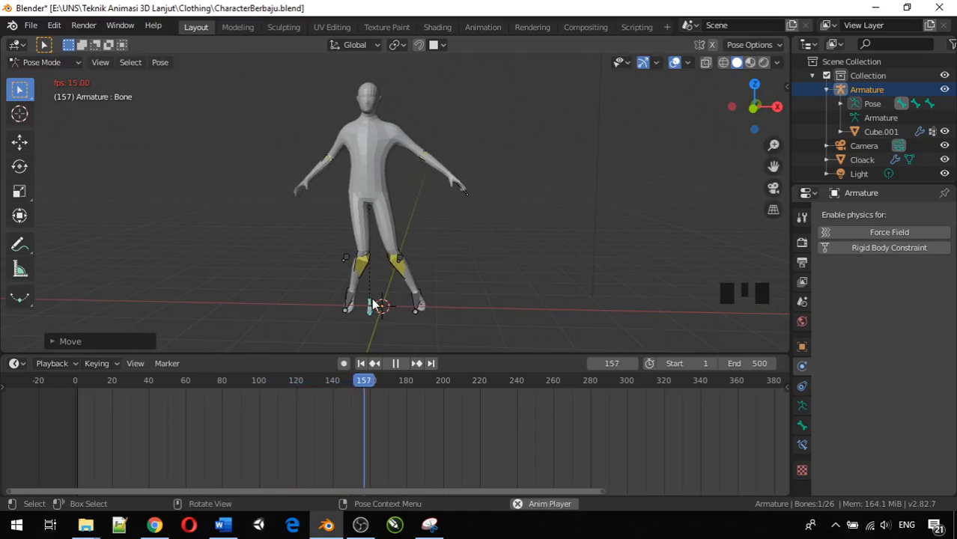
key(alt+g)
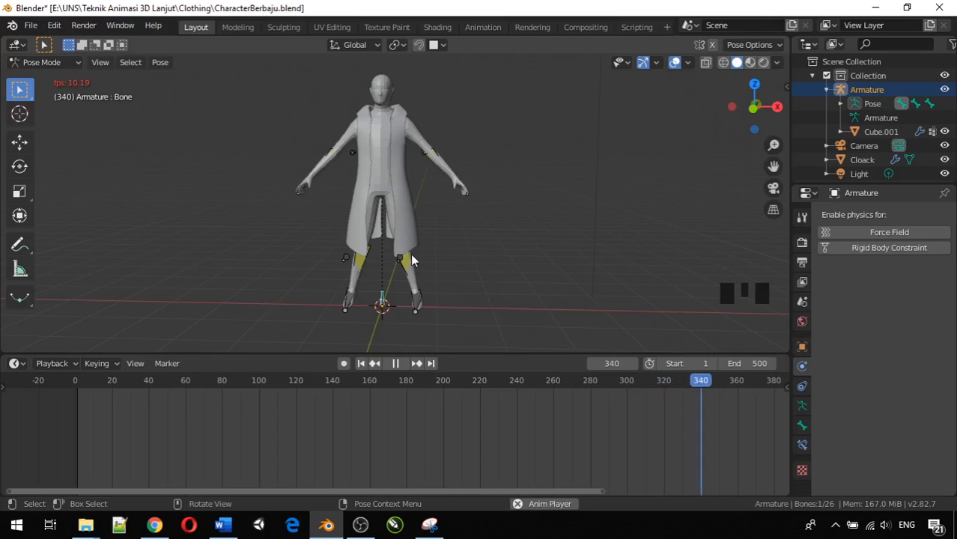
Shift the root bone sideways and downward during a second playback test, and reset it to its rest location.
key(g)
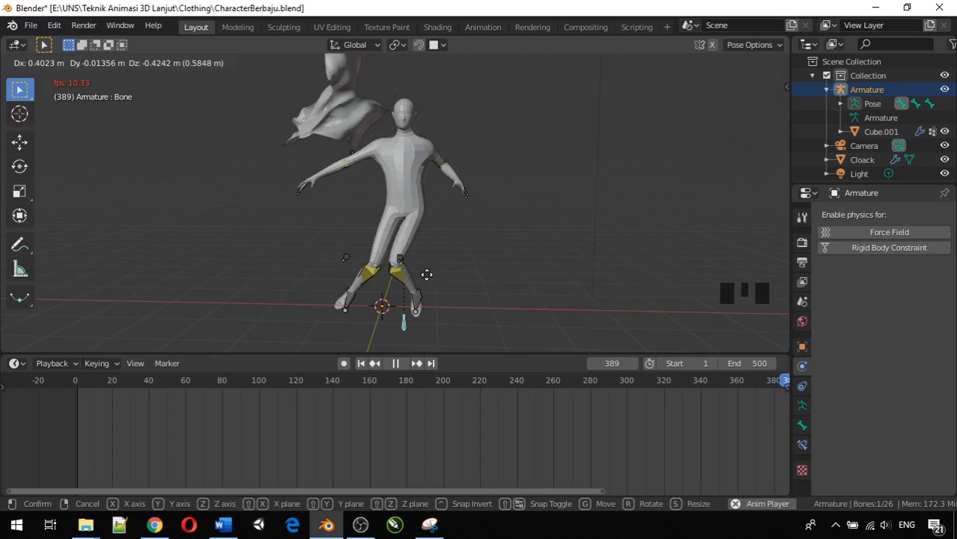
click(419, 277)
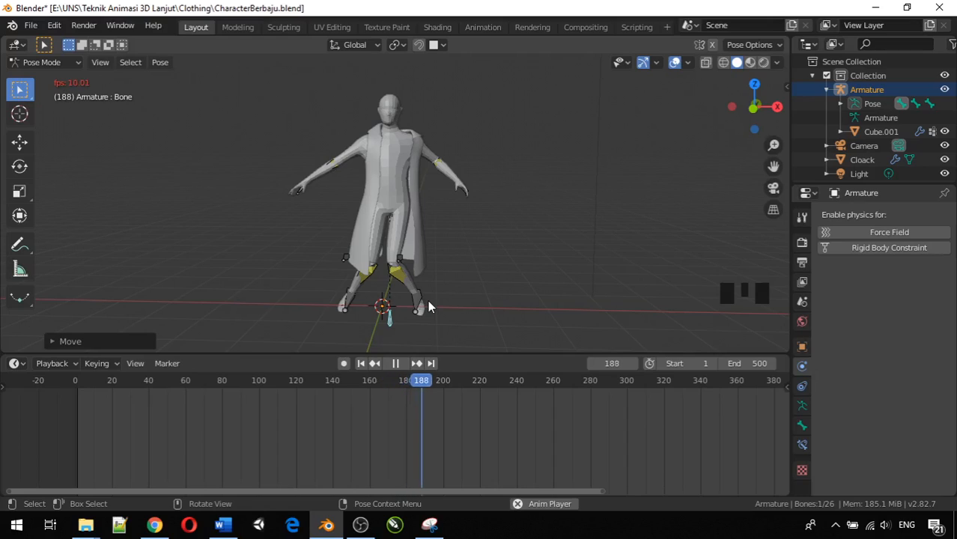
key(alt+g)
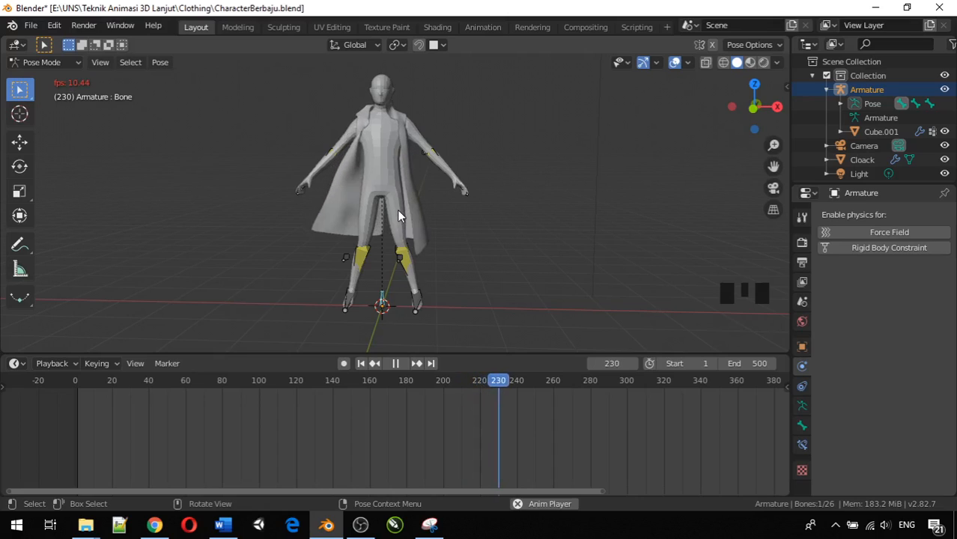
Select the Bone.009.L bone near the character's left shoulder.
middle_drag(444, 211, 447, 239)
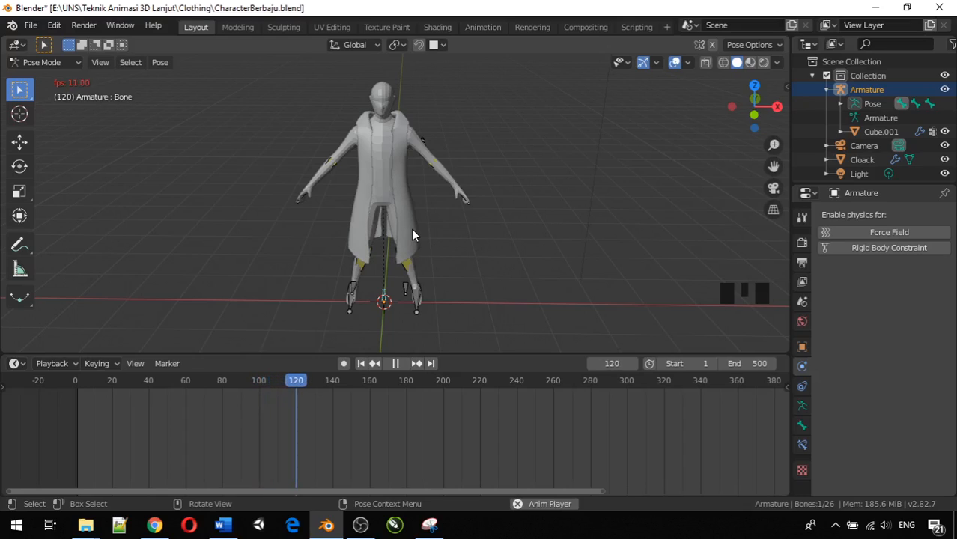
click(403, 132)
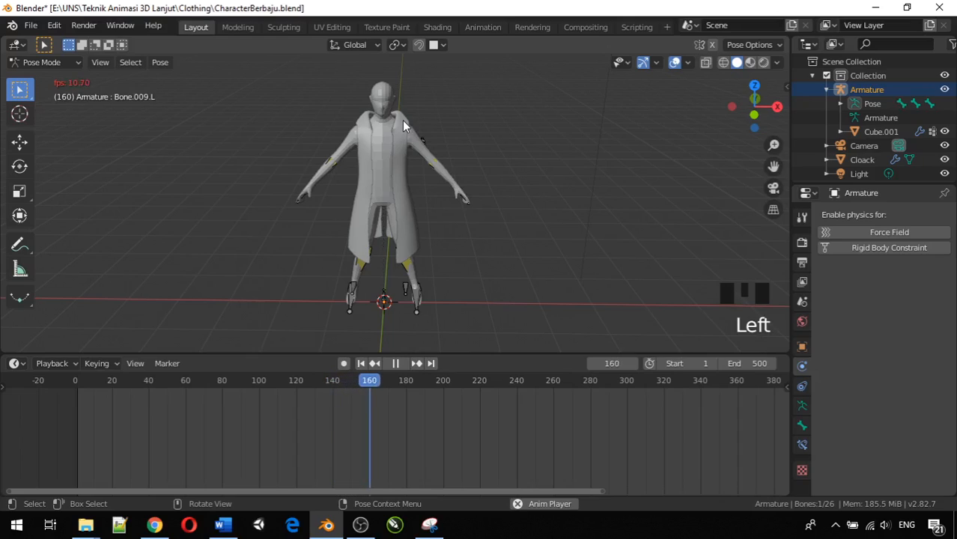